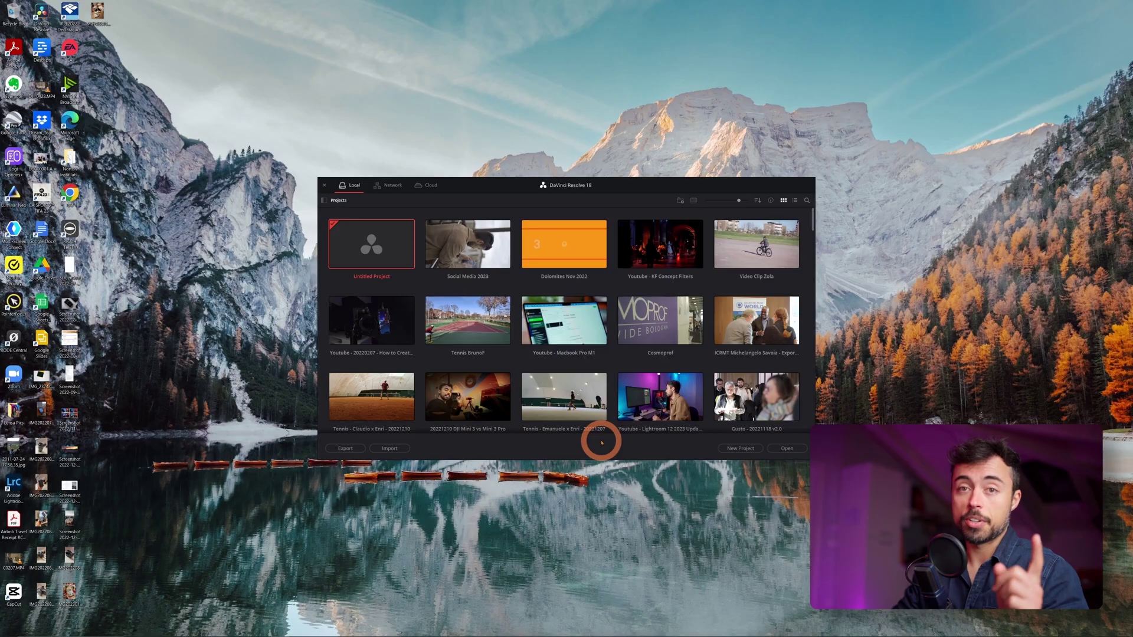
- Create a project named "Youtube - DaVinci Split Screen" and open its Edit workspace with a wider media pool
{"action": "left_click", "coordinate": [740, 451]}
{"action": "type", "text": "Youtube"}
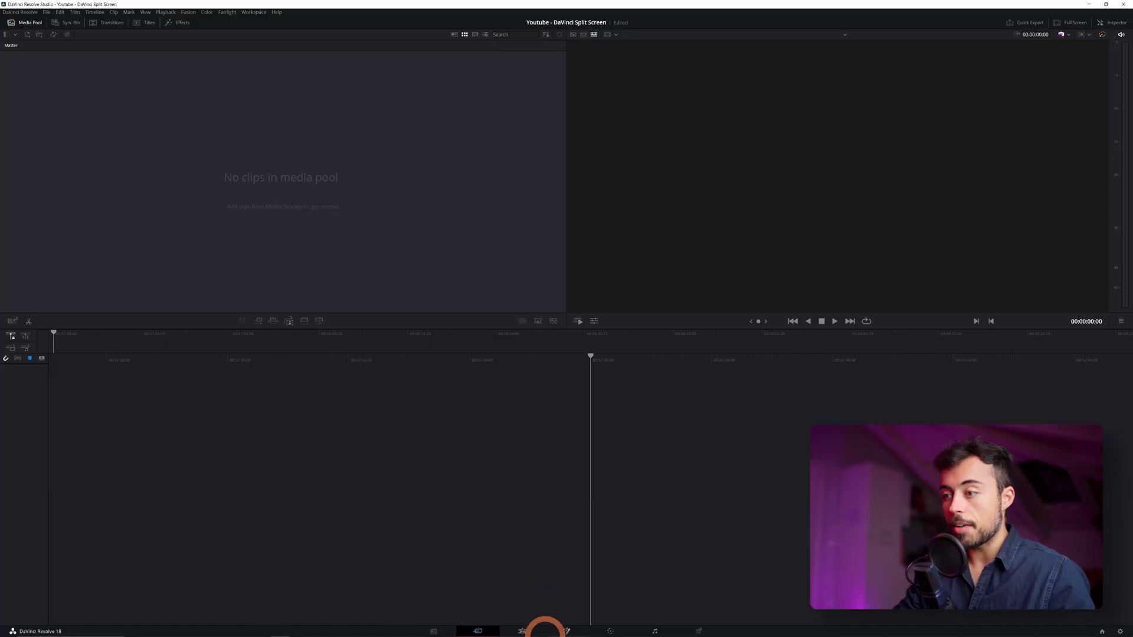
{"action": "left_click", "coordinate": [523, 630]}
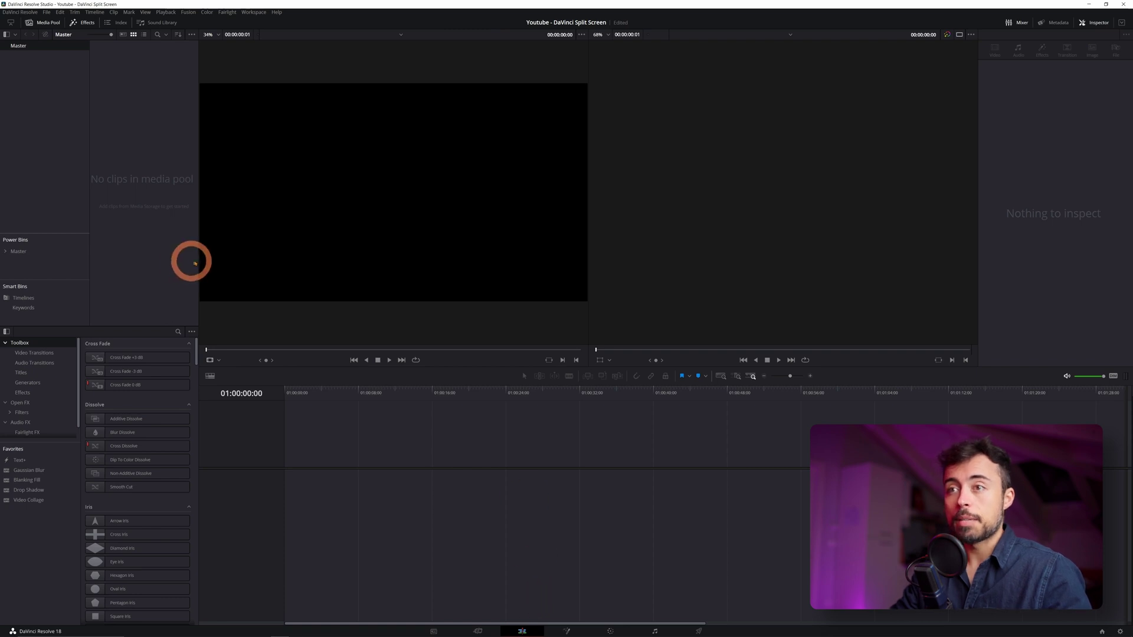
{"action": "left_click_drag", "start_coordinate": [198, 259], "coordinate": [336, 255]}
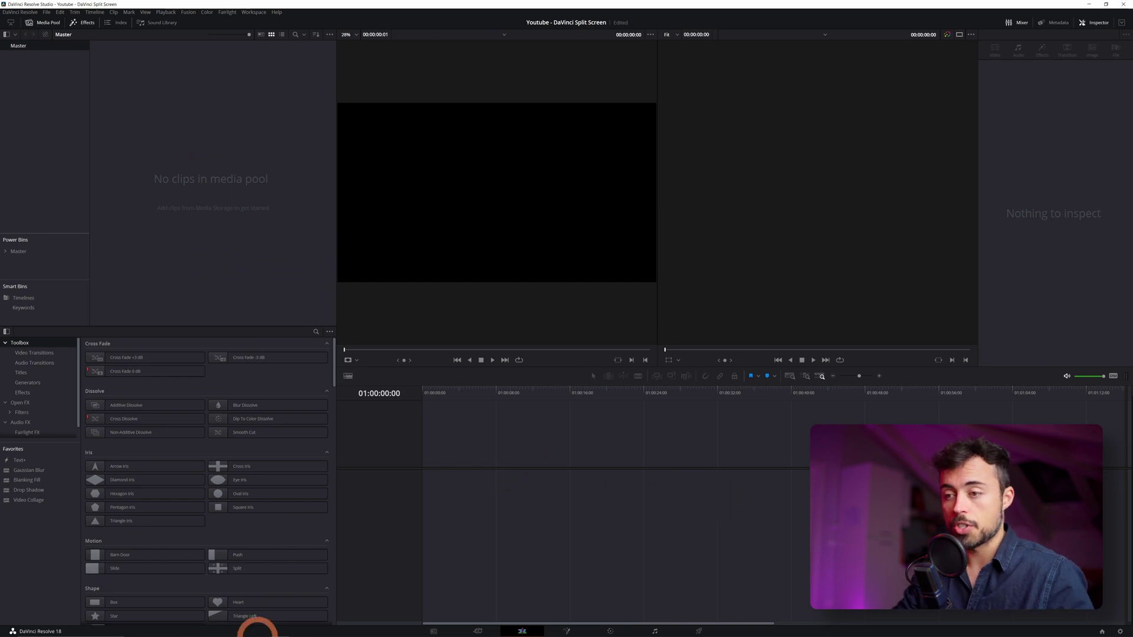
- Import the "drone" folder from the Dolomites project footage into the Master bin
{"action": "mouse_move", "coordinate": [234, 630]}
{"action": "left_click", "coordinate": [152, 631]}
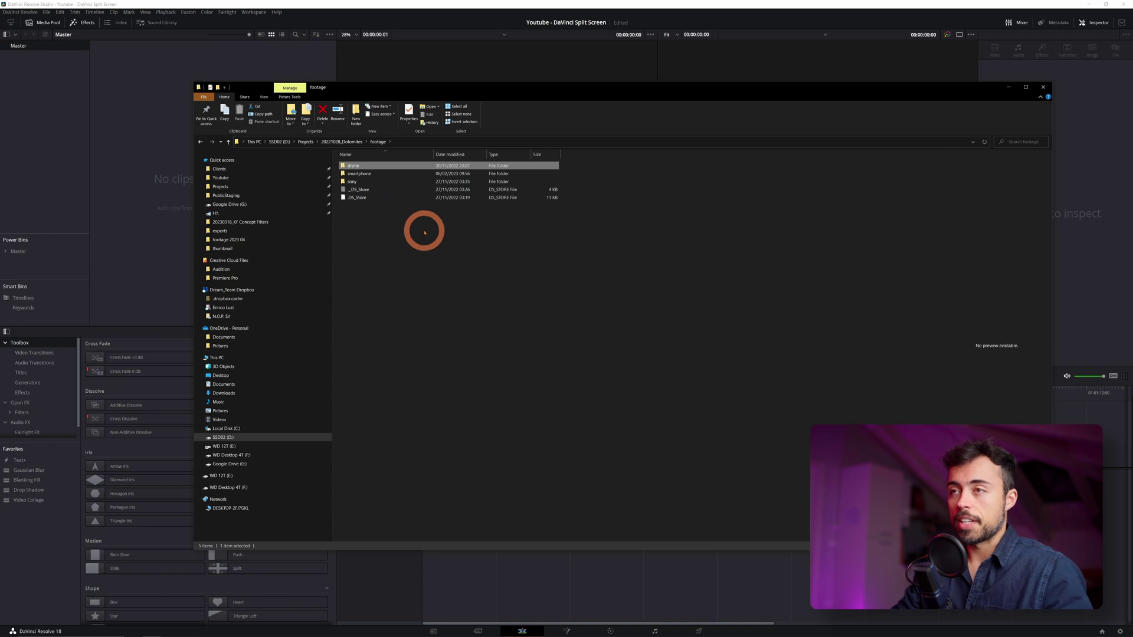
{"action": "left_click_drag", "start_coordinate": [353, 167], "coordinate": [20, 50]}
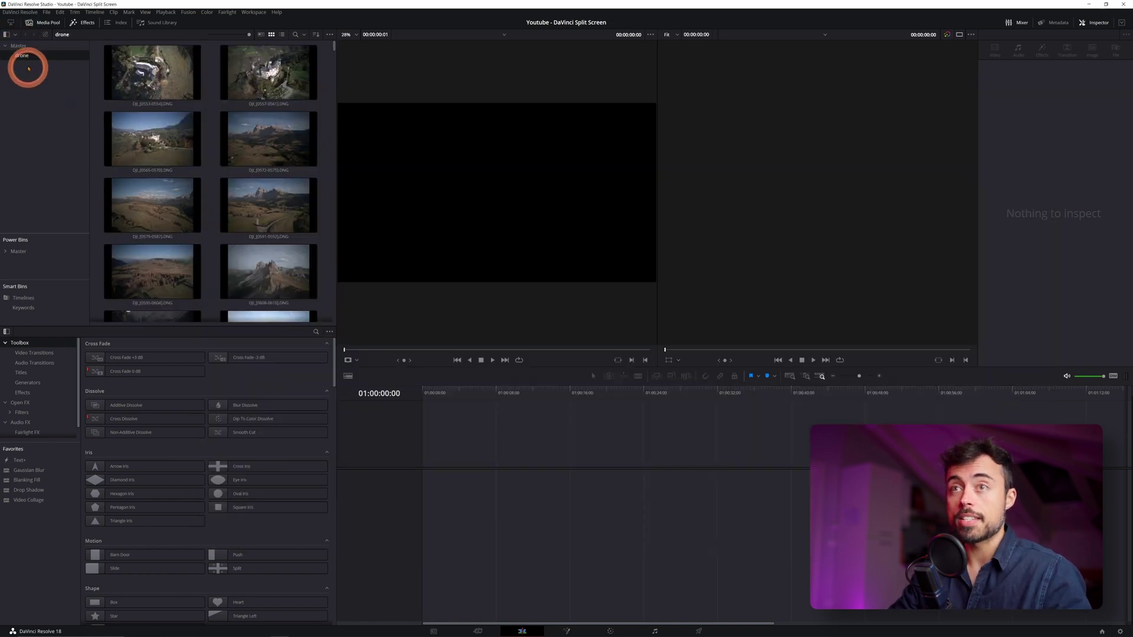
{"action": "left_click", "coordinate": [157, 70]}
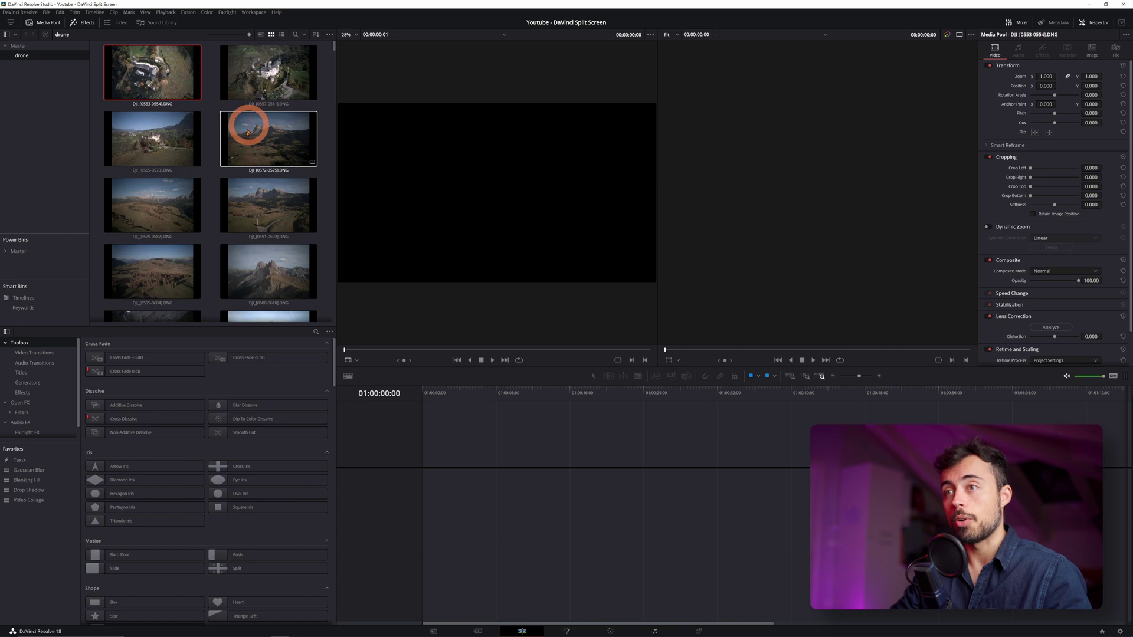
{"action": "scroll", "coordinate": [245, 135], "scroll_direction": "down", "scroll_amount": 10}
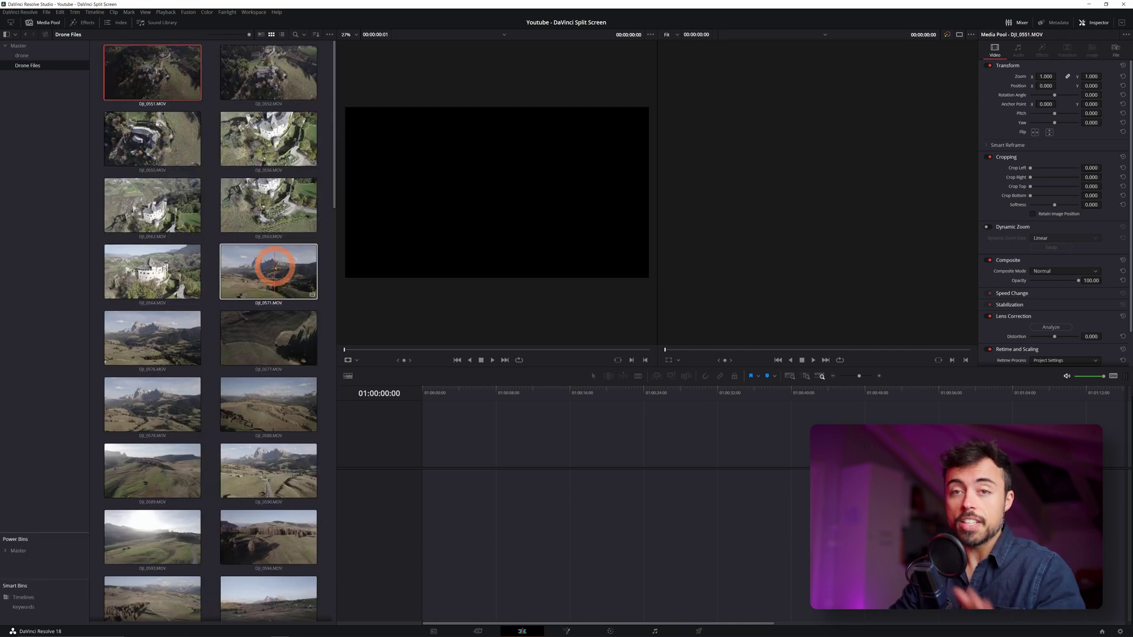
- Create a timeline from DJI_0571.MOV in the Drone Files bin and preview its frame at 00:00:08:00
{"action": "left_click_drag", "start_coordinate": [275, 269], "coordinate": [435, 506]}
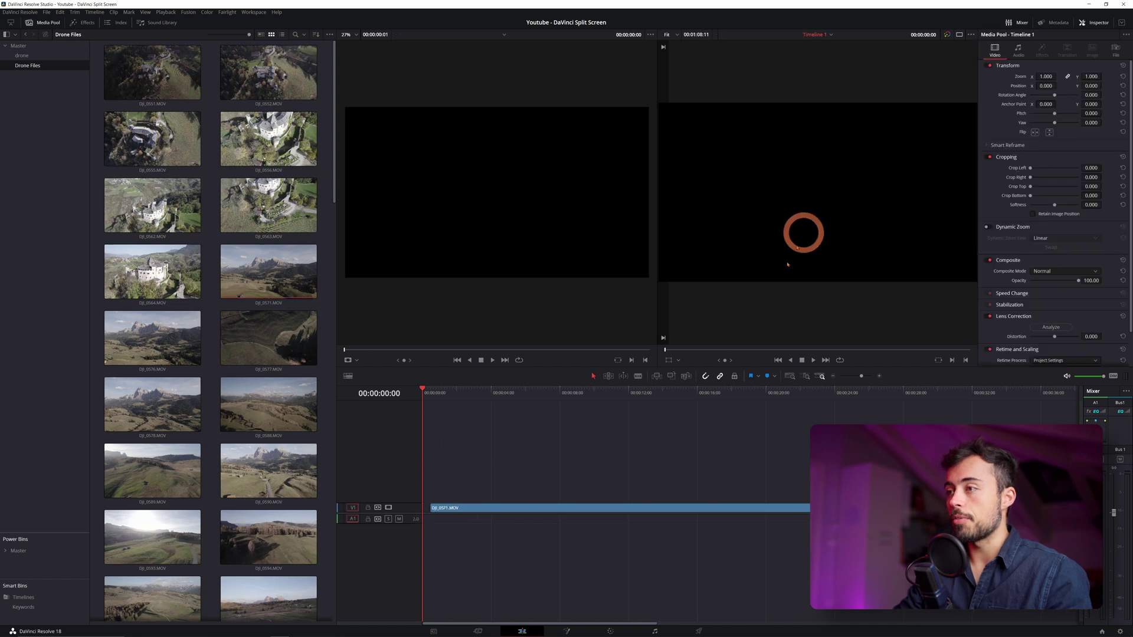
{"action": "left_click_drag", "start_coordinate": [508, 395], "coordinate": [560, 401]}
{"action": "left_click", "coordinate": [825, 225]}
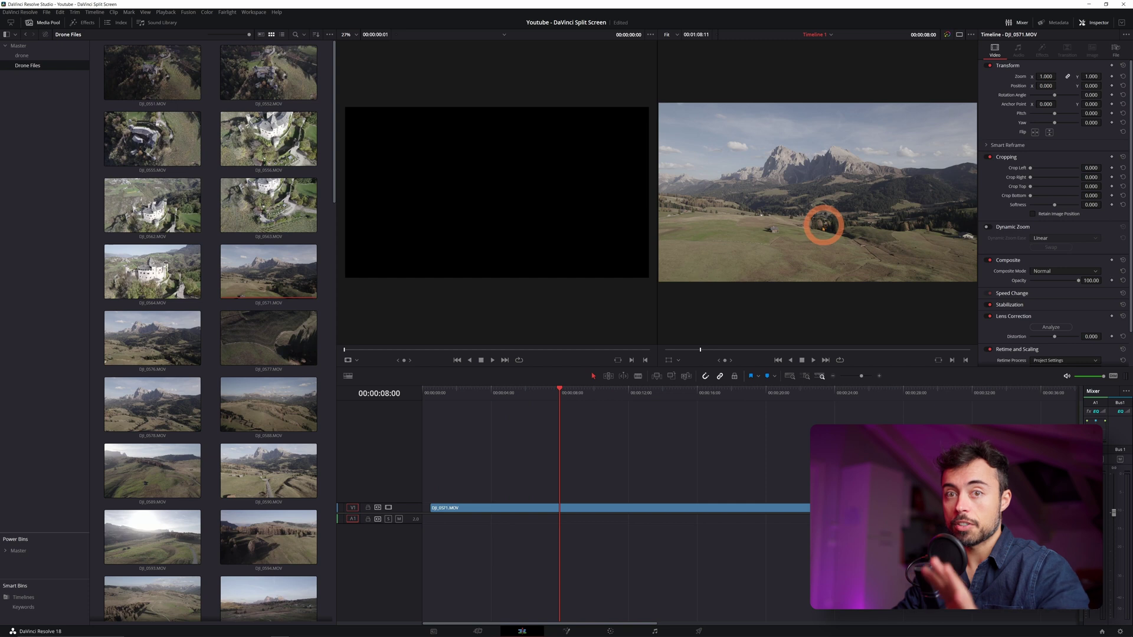
{"action": "left_click", "coordinate": [524, 484]}
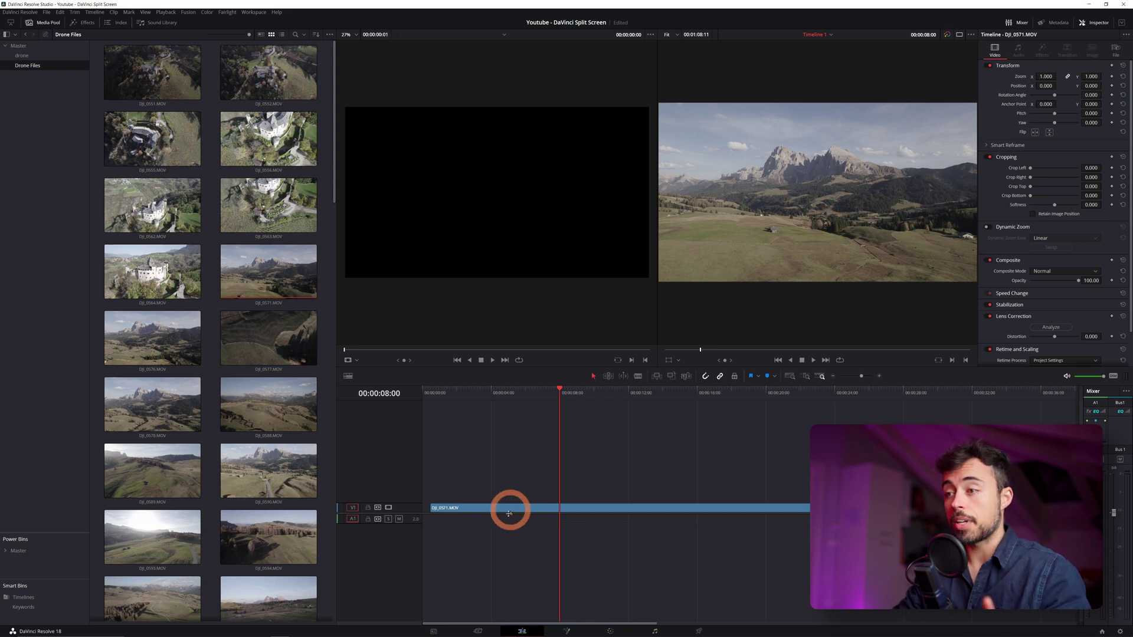
- Start a new empty timeline in the Master bin and name it "5x1"
{"action": "left_click", "coordinate": [25, 46]}
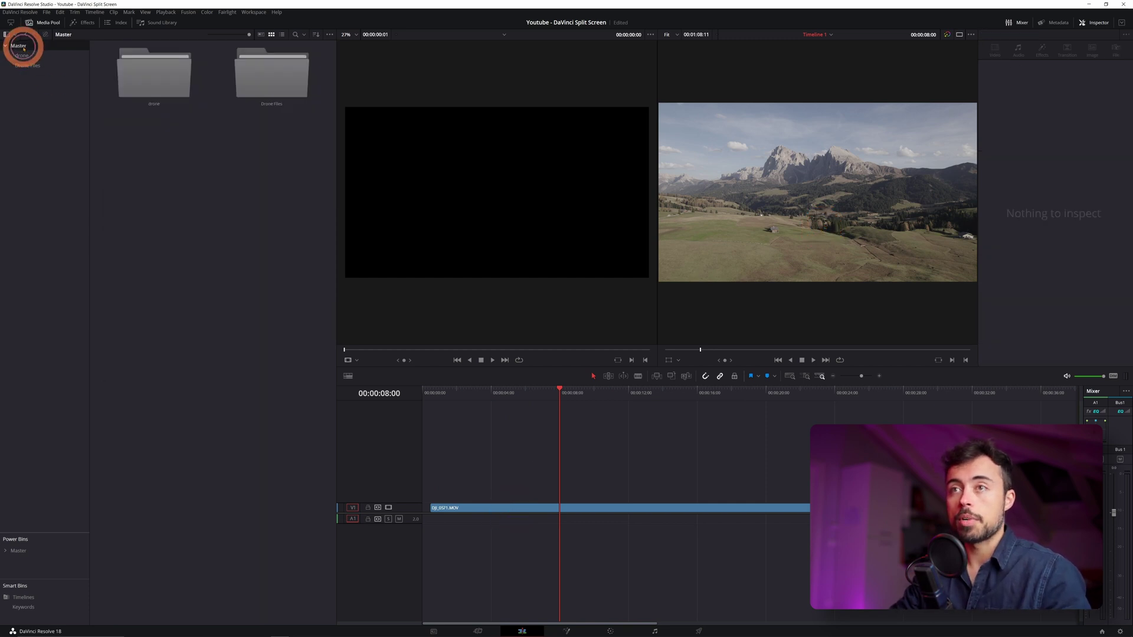
{"action": "right_click", "coordinate": [221, 151]}
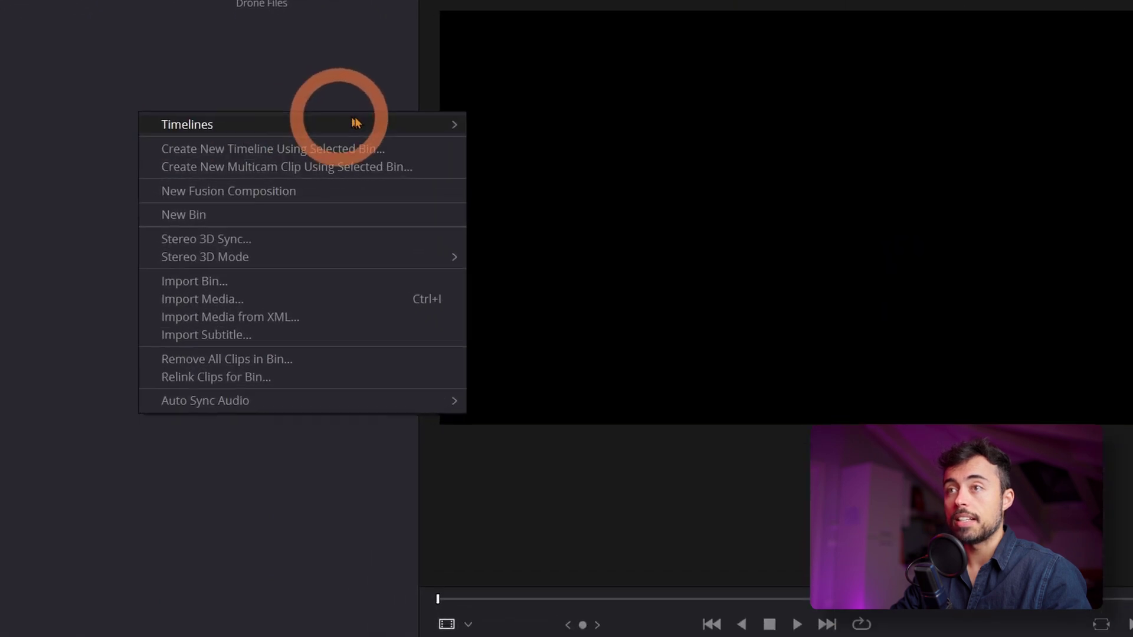
{"action": "mouse_move", "coordinate": [320, 152]}
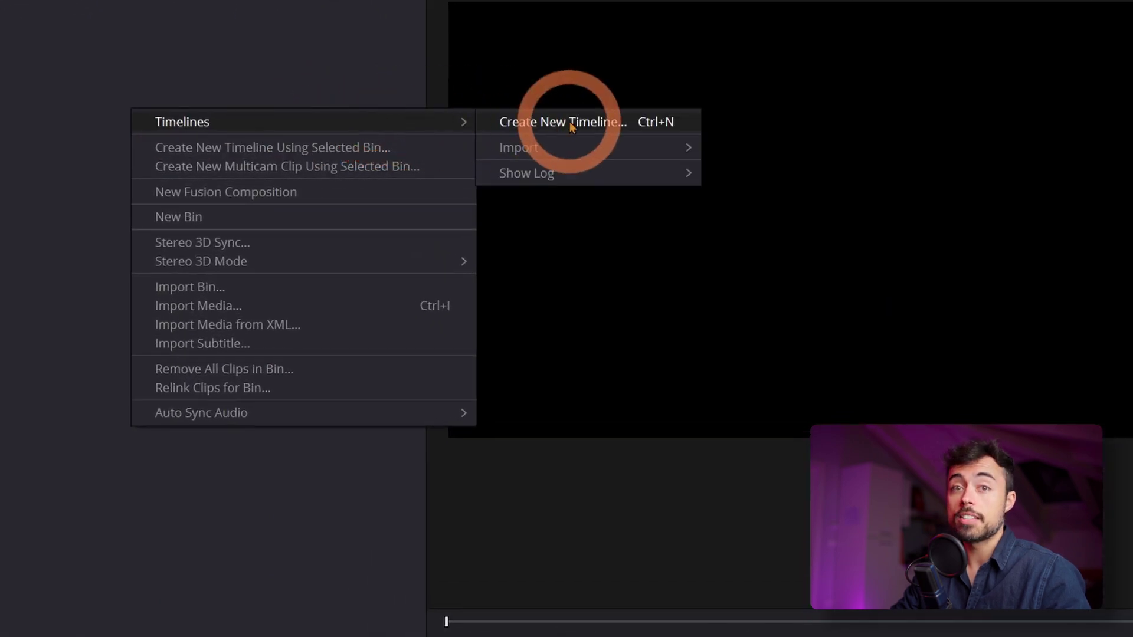
{"action": "left_click", "coordinate": [624, 131]}
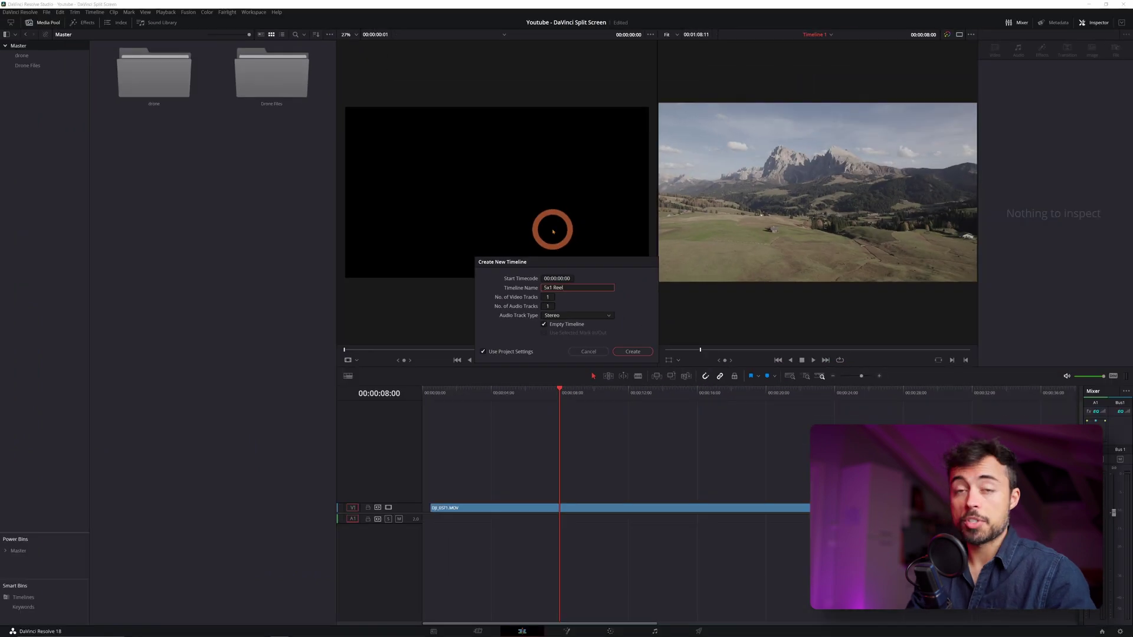
{"action": "type", "text": "5x1 Reel"}
{"action": "key", "text": "BackSpace"}
{"action": "key", "text": "BackSpace"}
{"action": "key", "text": "BackSpace"}
{"action": "key", "text": "BackSpace"}
{"action": "key", "text": "BackSpace"}
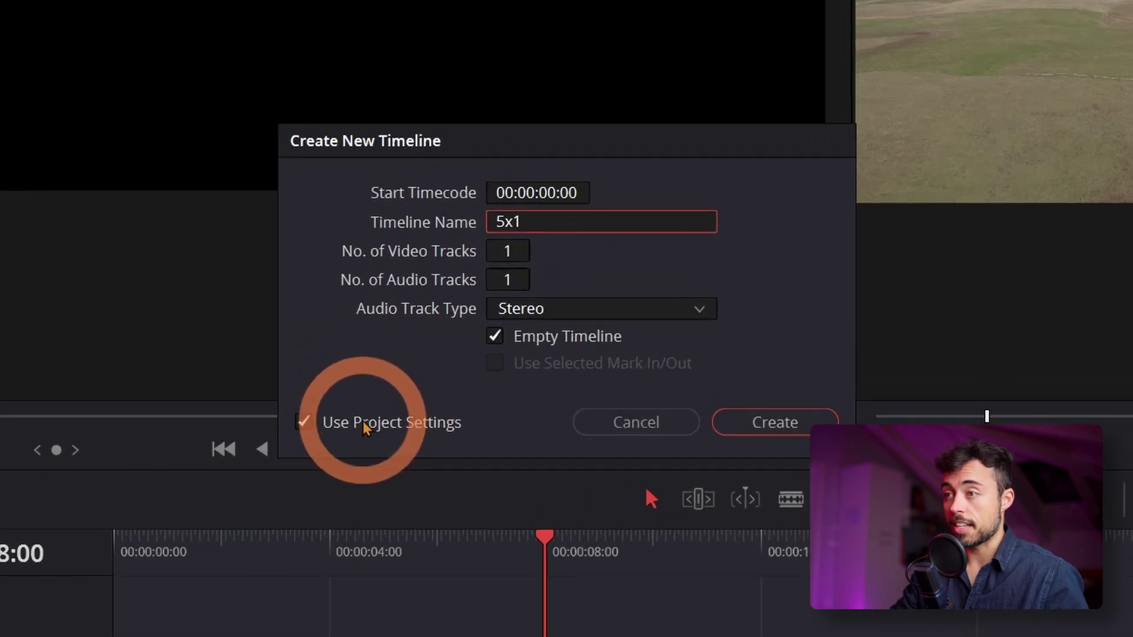
- Create the timeline with custom settings: vertical 1080 x 1920 HD resolution and mismatched resolution as center crop with no resizing
{"action": "left_click", "coordinate": [365, 426]}
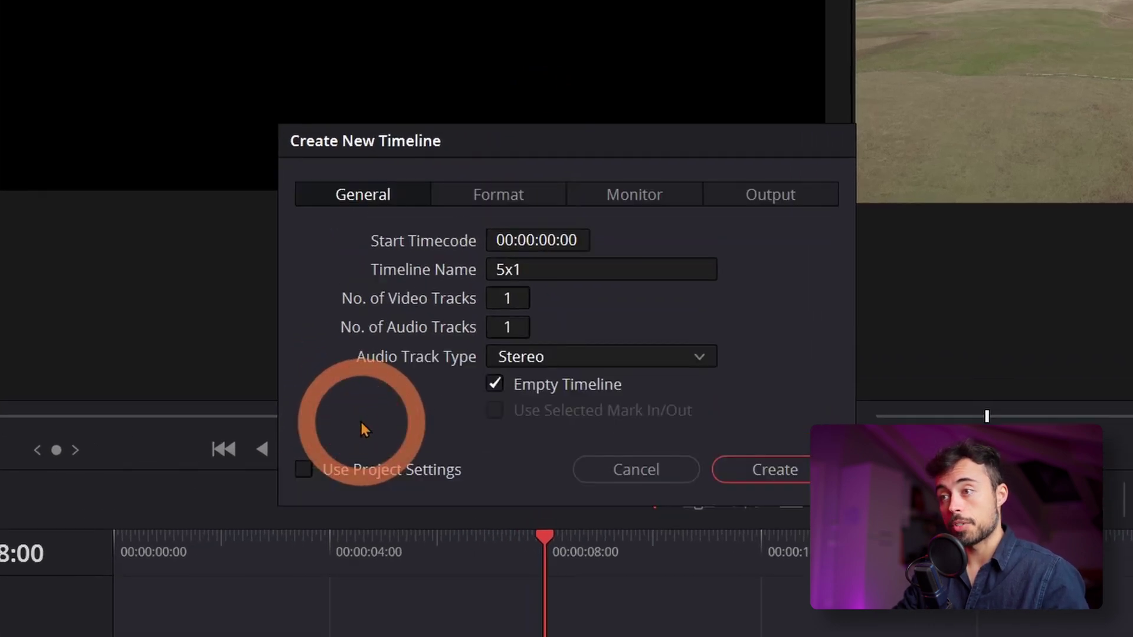
{"action": "left_click", "coordinate": [499, 196]}
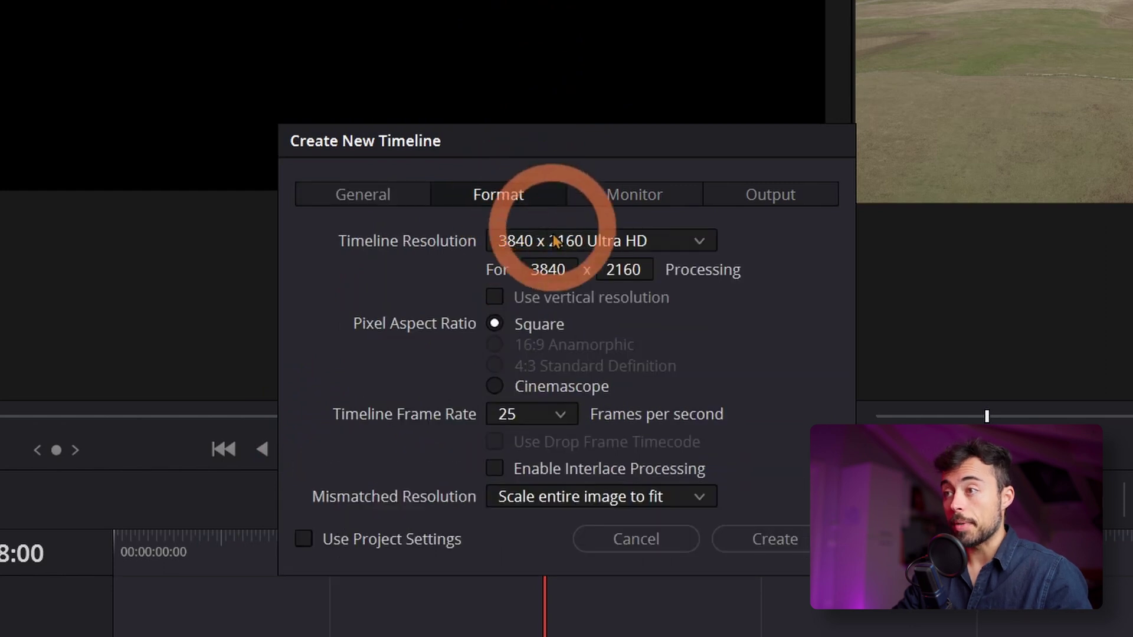
{"action": "left_click", "coordinate": [499, 298]}
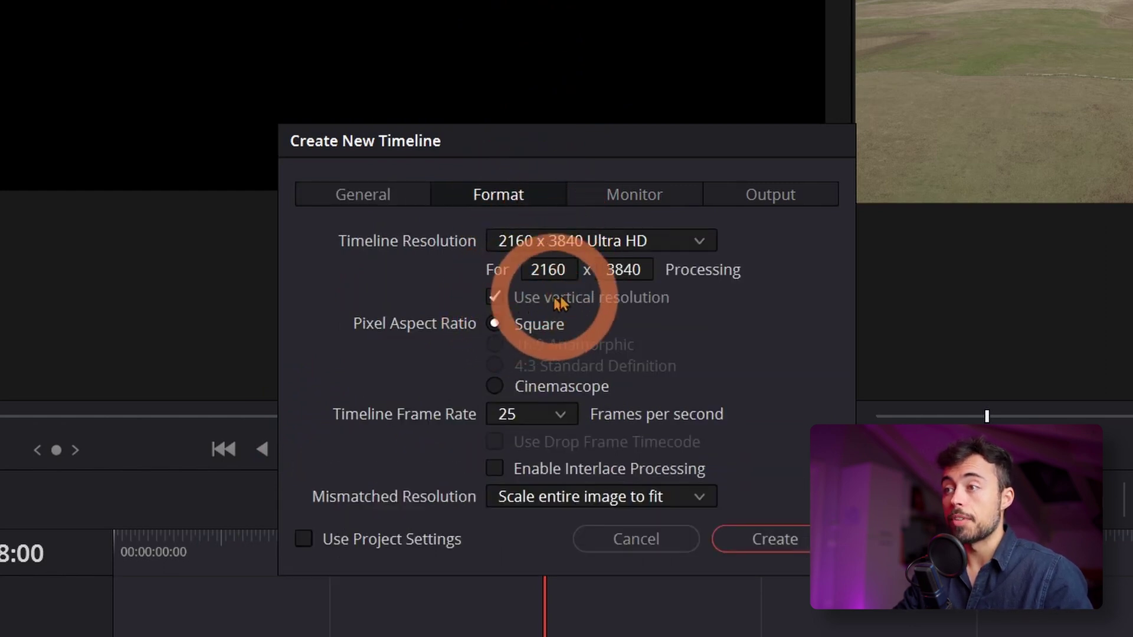
{"action": "left_click", "coordinate": [596, 241]}
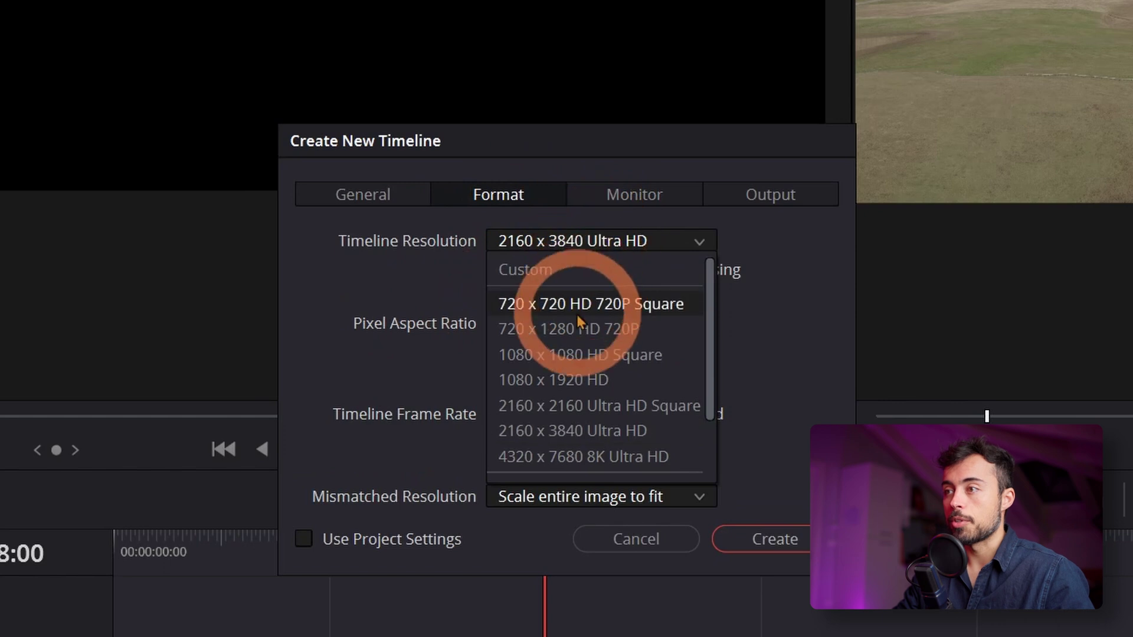
{"action": "left_click", "coordinate": [560, 381]}
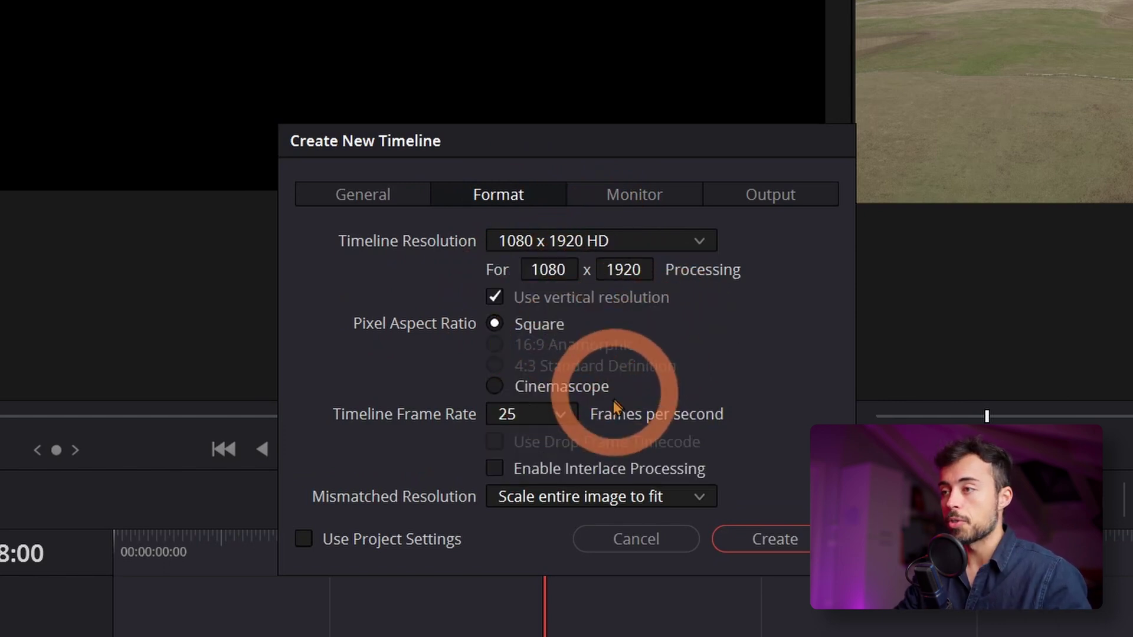
{"action": "left_click", "coordinate": [586, 502]}
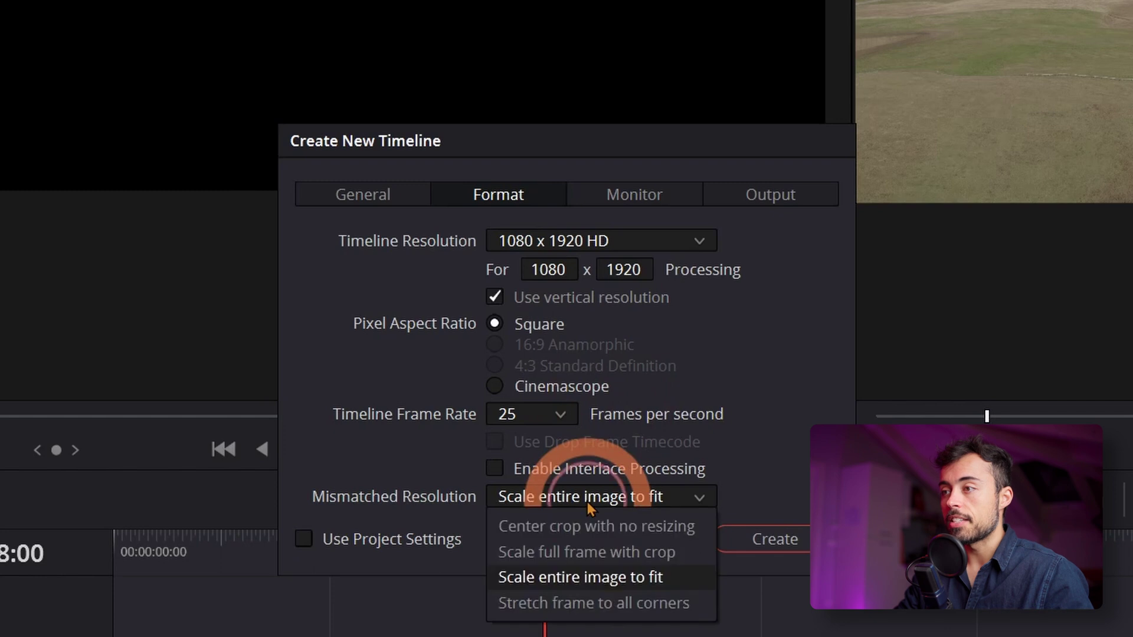
{"action": "left_click", "coordinate": [628, 527]}
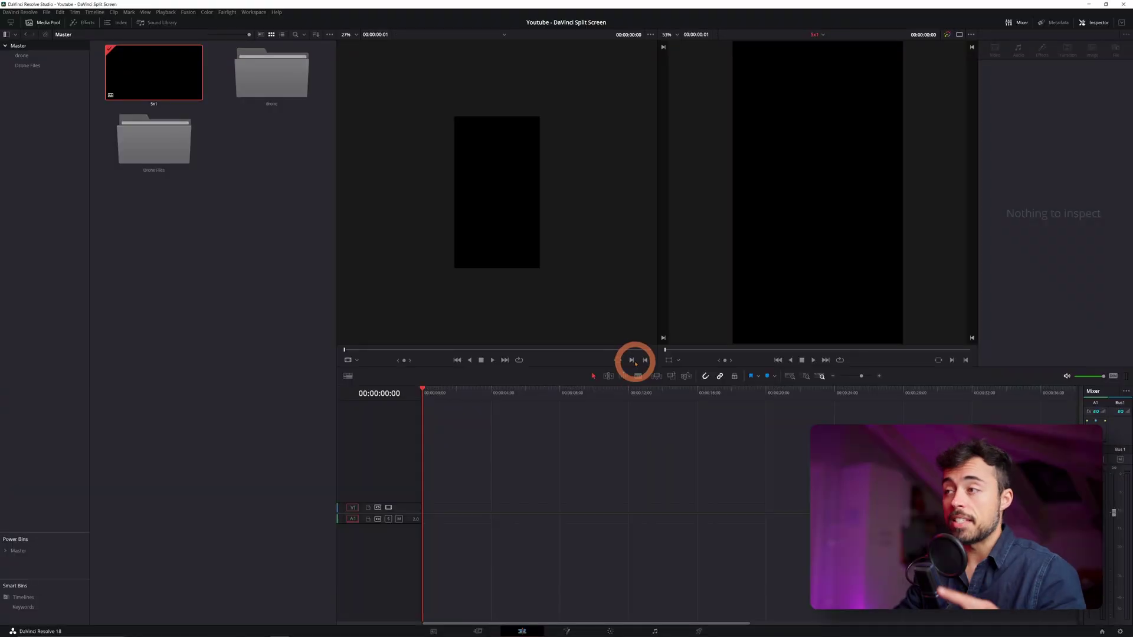
- Place DJI_0571.MOV from the Drone Files bin at the start of the 5x1 timeline and preview its framing
{"action": "double_click", "coordinate": [158, 152]}
{"action": "left_click_drag", "start_coordinate": [263, 279], "coordinate": [429, 511]}
{"action": "left_click_drag", "start_coordinate": [440, 392], "coordinate": [629, 416]}
{"action": "left_click", "coordinate": [553, 414]}
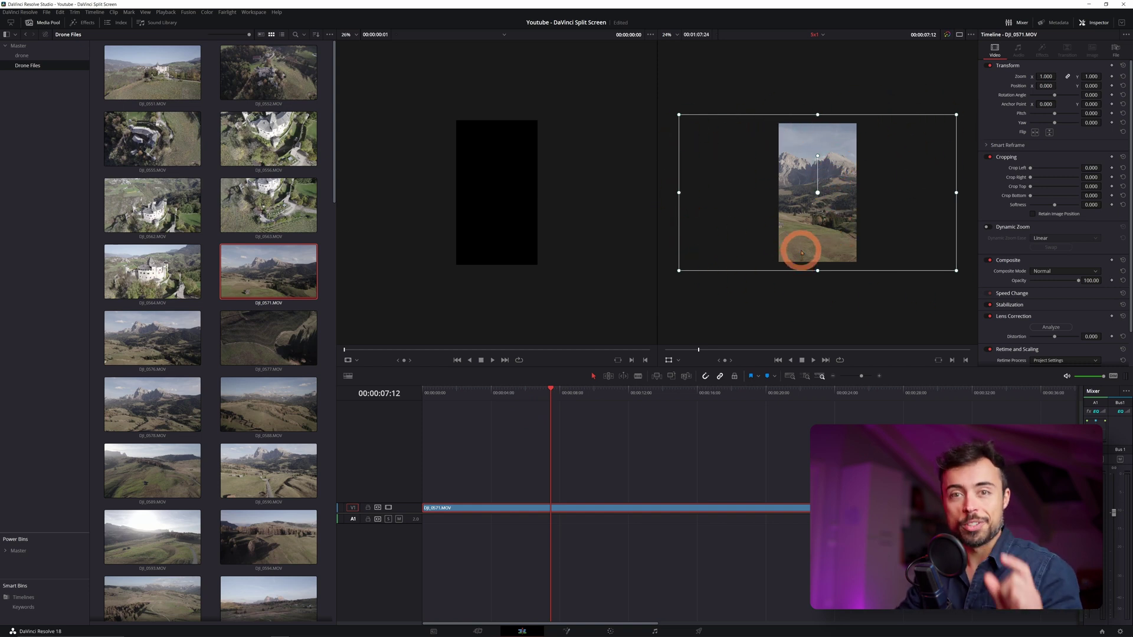
- Trim the end of DJI_0571.MOV on the timeline to 00:00:17:13 and return the playhead to the start
{"action": "key", "text": "ctrl+minus"}
{"action": "left_click", "coordinate": [569, 399]}
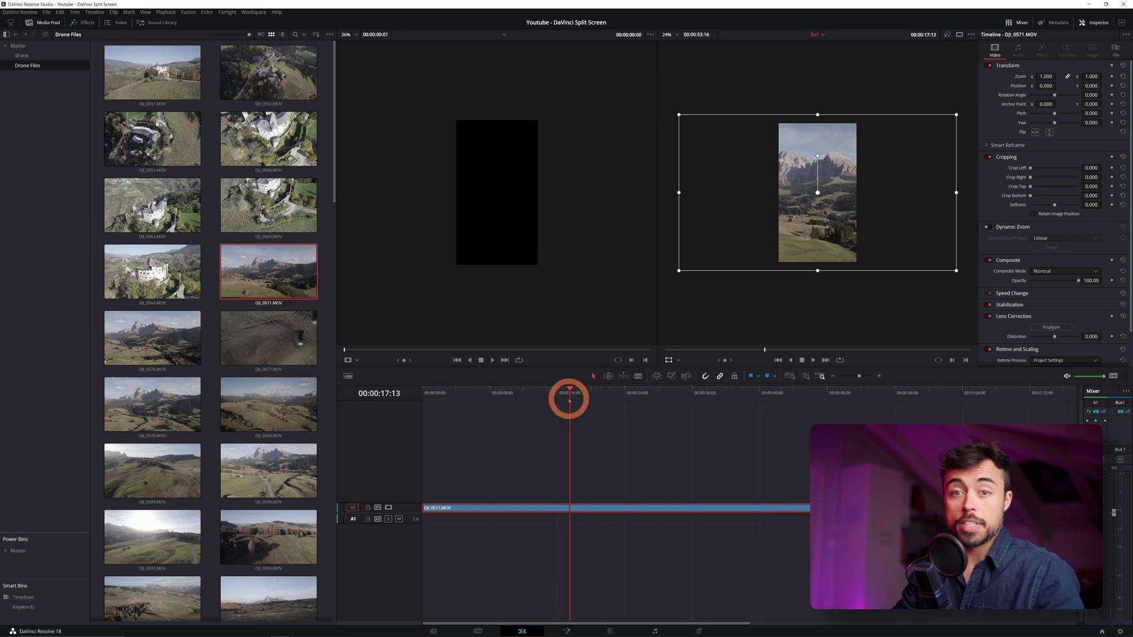
{"action": "key", "text": "w"}
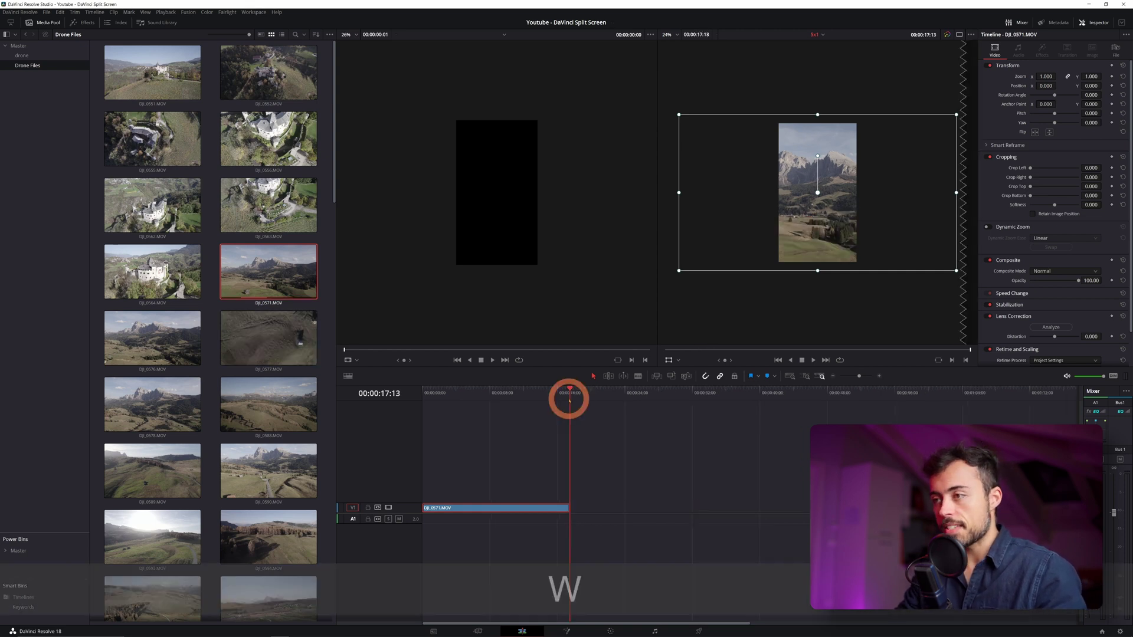
{"action": "left_click_drag", "start_coordinate": [548, 396], "coordinate": [406, 392]}
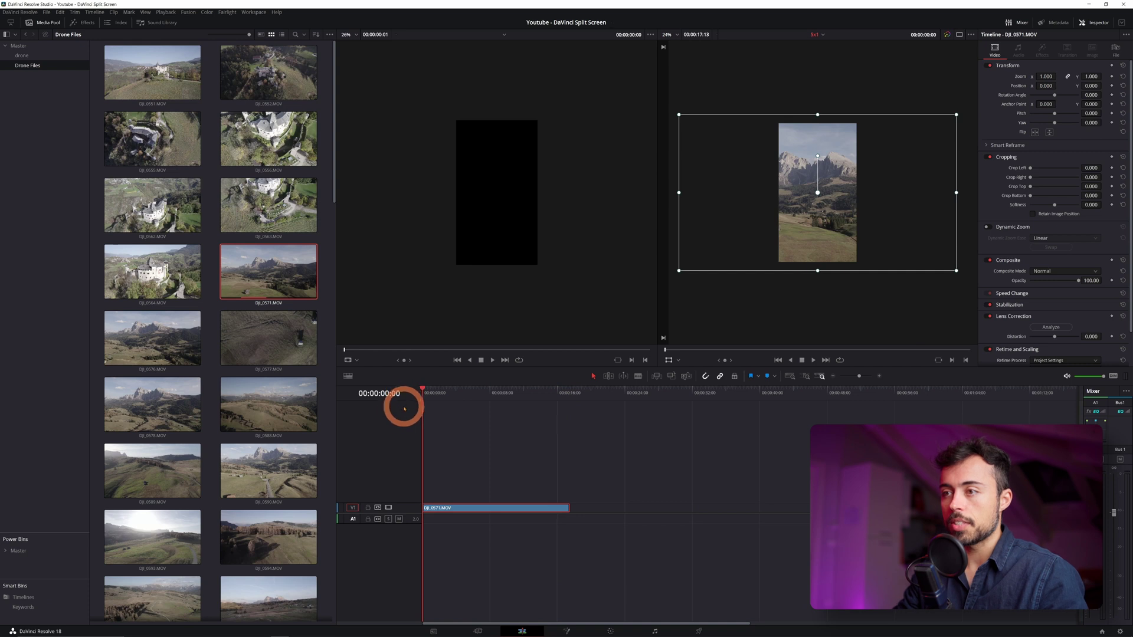
- Load DJI_0611.MOV in the source viewer and mark an in point near its start and an out point at 00:00:45:24
{"action": "scroll", "coordinate": [290, 407], "scroll_direction": "down", "scroll_amount": 5}
{"action": "left_click", "coordinate": [290, 407]}
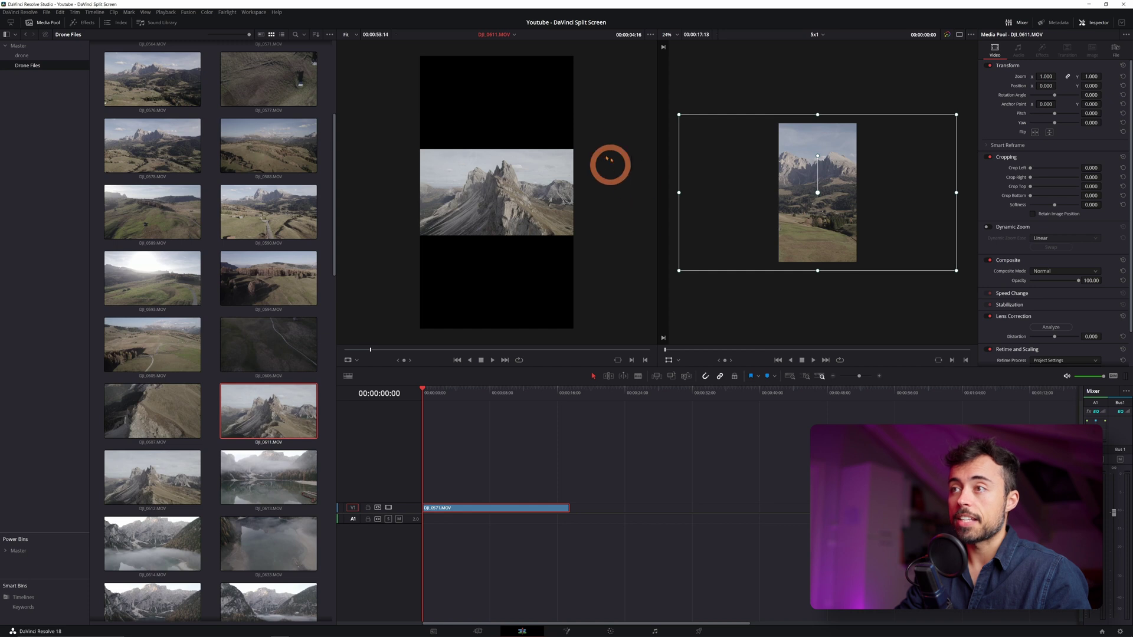
{"action": "mouse_move", "coordinate": [413, 348]}
{"action": "left_mouse_down"}
{"action": "mouse_move", "coordinate": [400, 349]}
{"action": "mouse_move", "coordinate": [585, 339]}
{"action": "mouse_move", "coordinate": [367, 347]}
{"action": "mouse_move", "coordinate": [397, 346]}
{"action": "left_mouse_up"}
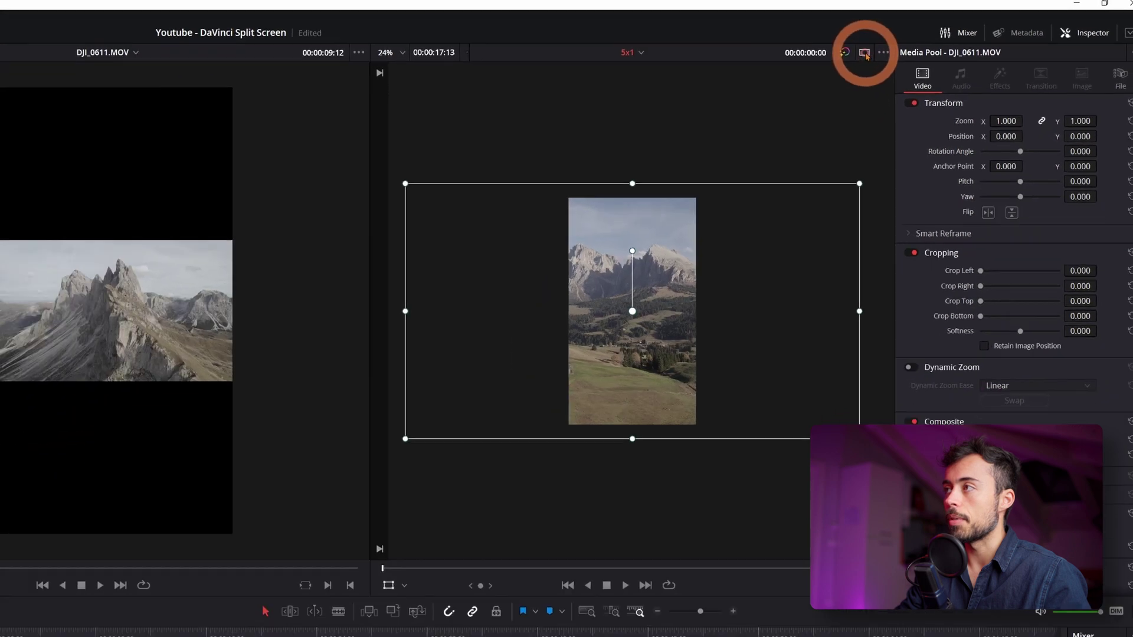
{"action": "left_click", "coordinate": [747, 76]}
{"action": "left_click", "coordinate": [959, 35]}
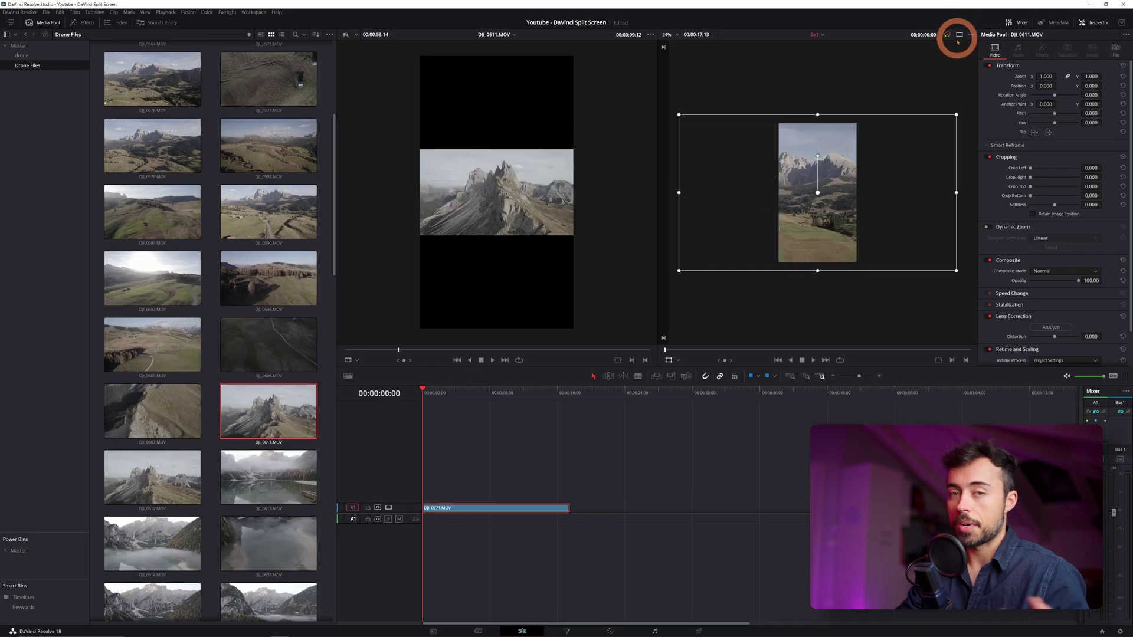
{"action": "left_click_drag", "start_coordinate": [409, 353], "coordinate": [607, 349]}
{"action": "key", "text": "i"}
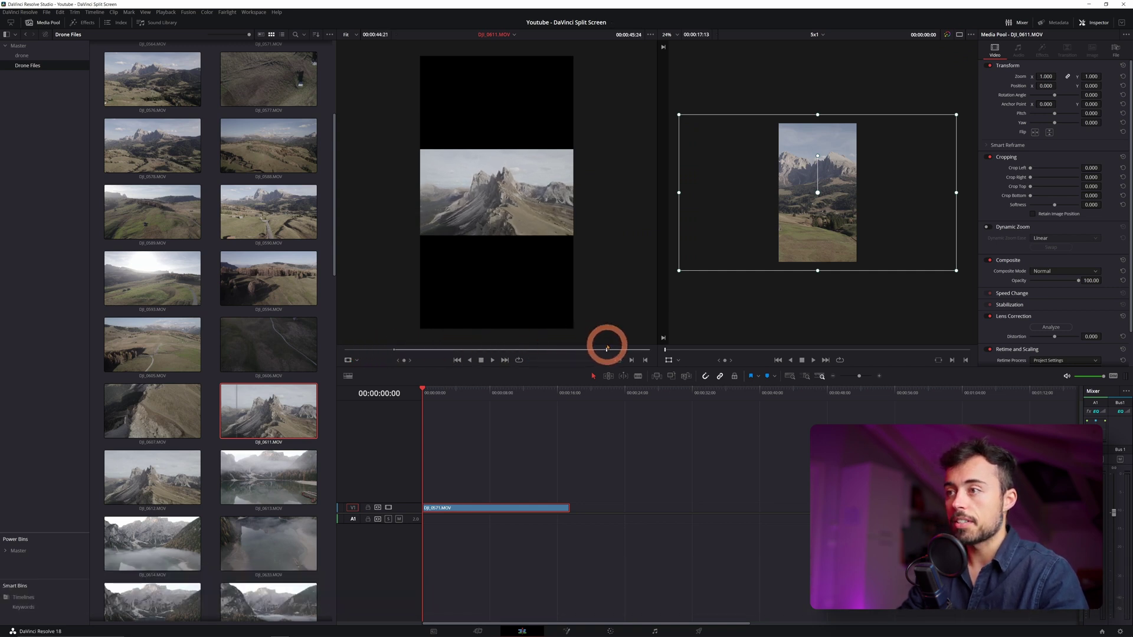
{"action": "key", "text": "o"}
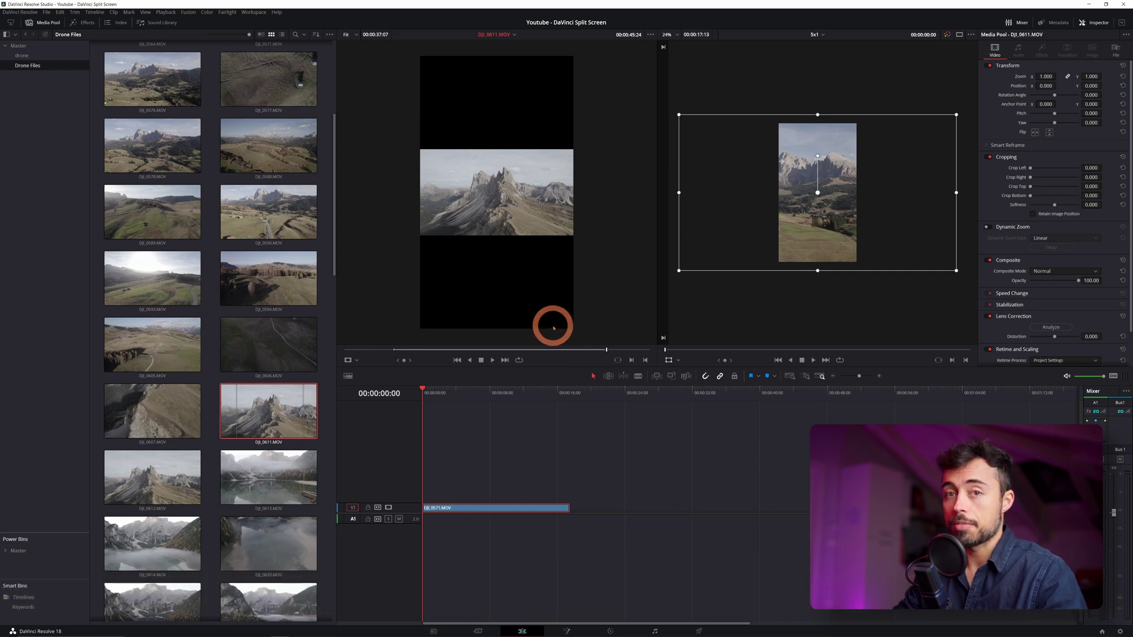
- Place the marked DJI_0611.MOV section on Video 2 above DJI_0571.MOV at the timeline start, and make both video tracks taller
{"action": "key", "text": "p"}
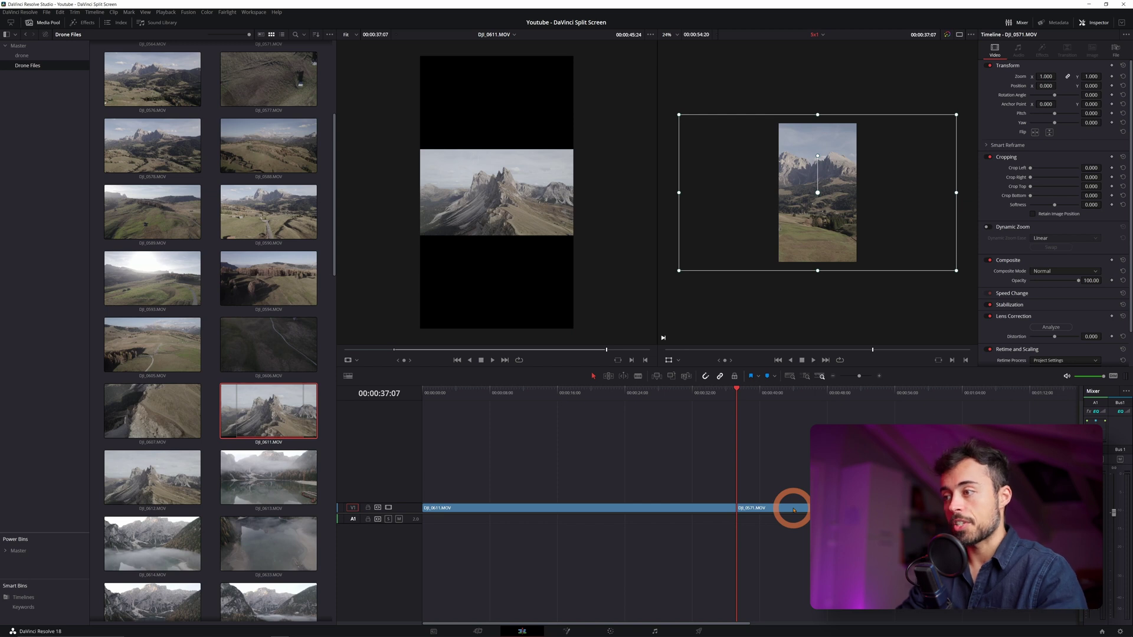
{"action": "left_click_drag", "start_coordinate": [794, 510], "coordinate": [791, 499]}
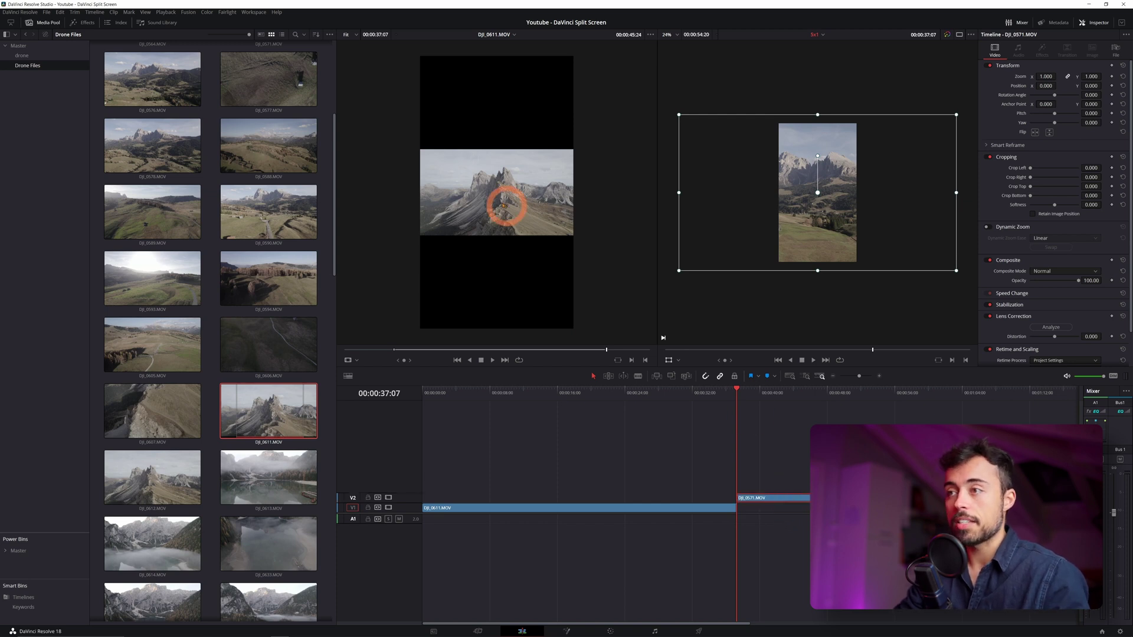
{"action": "left_click_drag", "start_coordinate": [499, 221], "coordinate": [437, 496]}
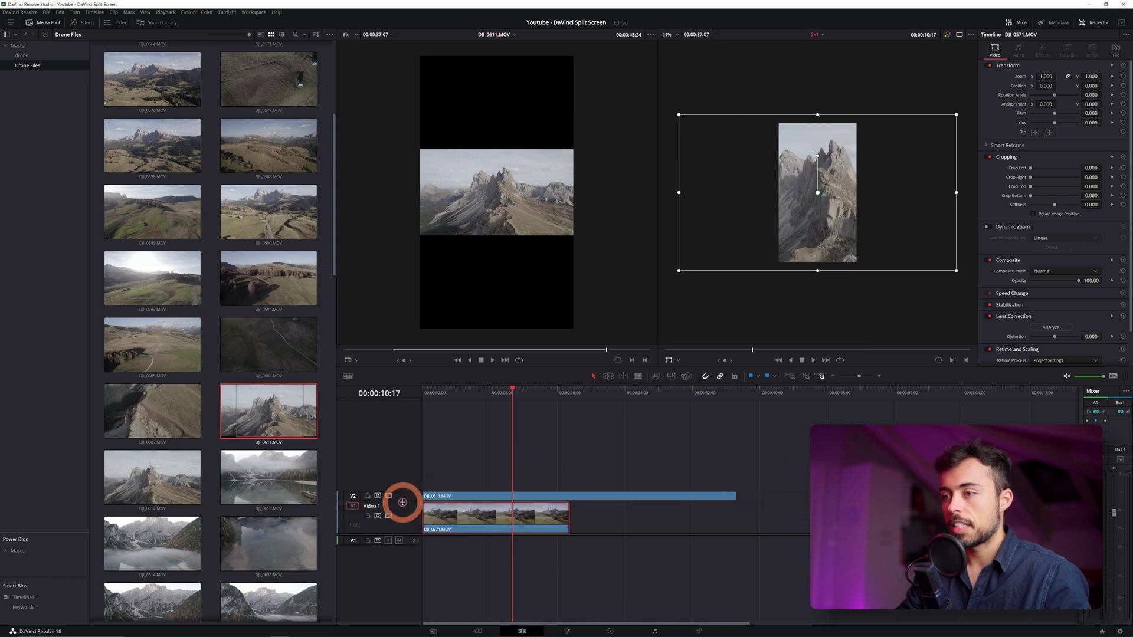
{"action": "left_click_drag", "start_coordinate": [403, 502], "coordinate": [399, 474]}
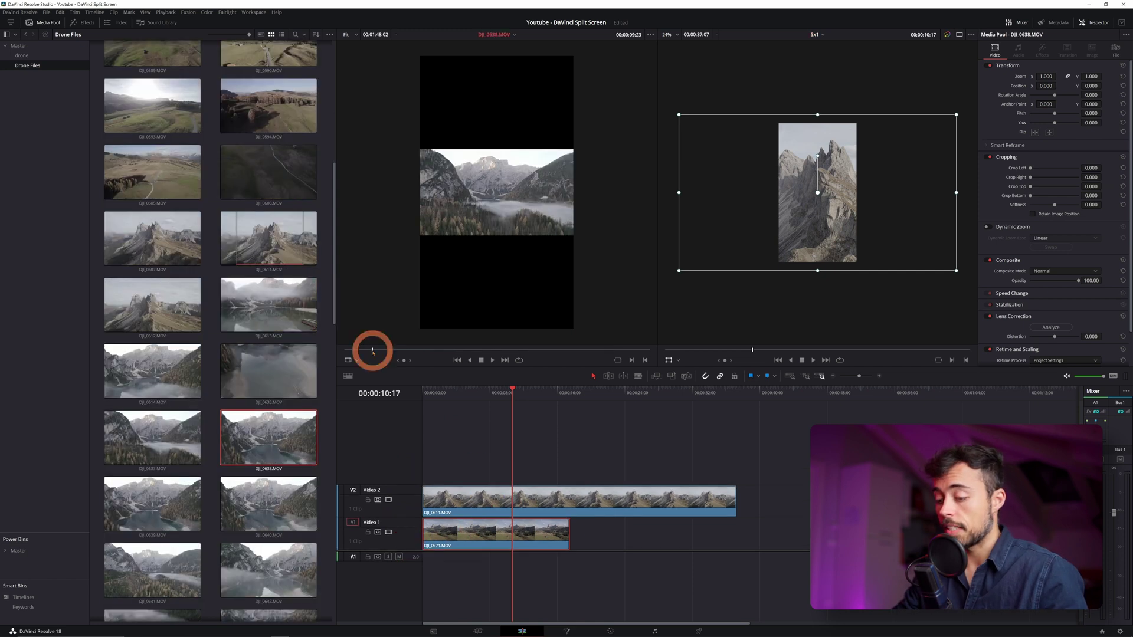
- Stack DJI_0638.MOV, DJI_0699.MOV and DJI_0733.MOV on Video 3, Video 4 and Video 5 at the timeline start
{"action": "left_click_drag", "start_coordinate": [370, 350], "coordinate": [589, 349]}
{"action": "left_click_drag", "start_coordinate": [496, 194], "coordinate": [400, 455]}
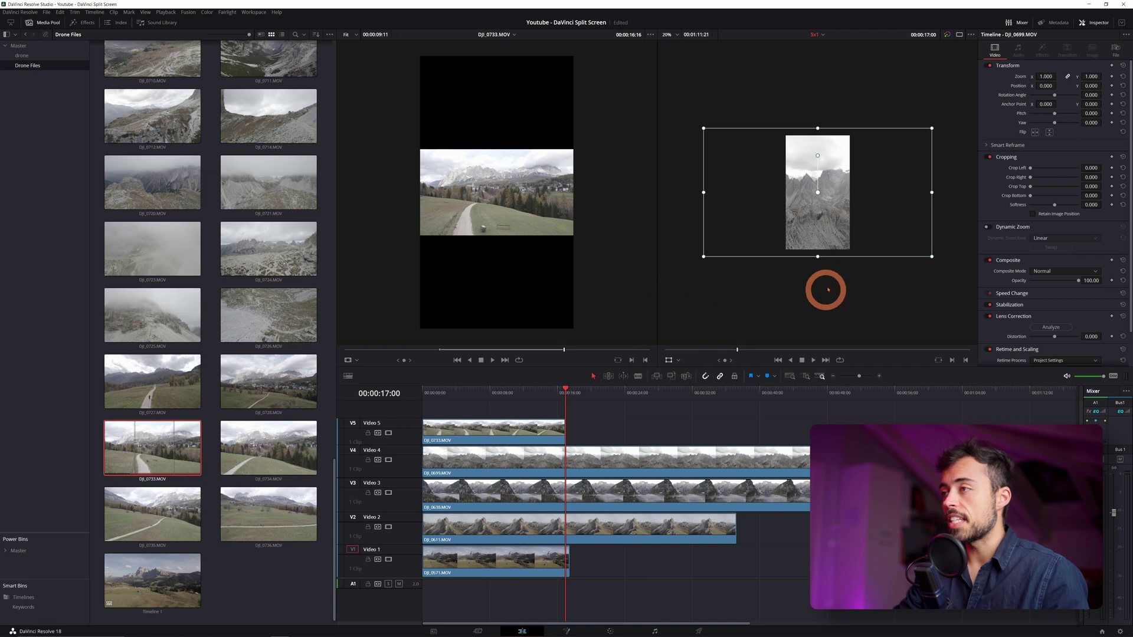
- Trim the ends of all the clips on the five video tracks to 00:00:17:00, the end of DJI_0733.MOV
{"action": "left_click", "coordinate": [676, 34]}
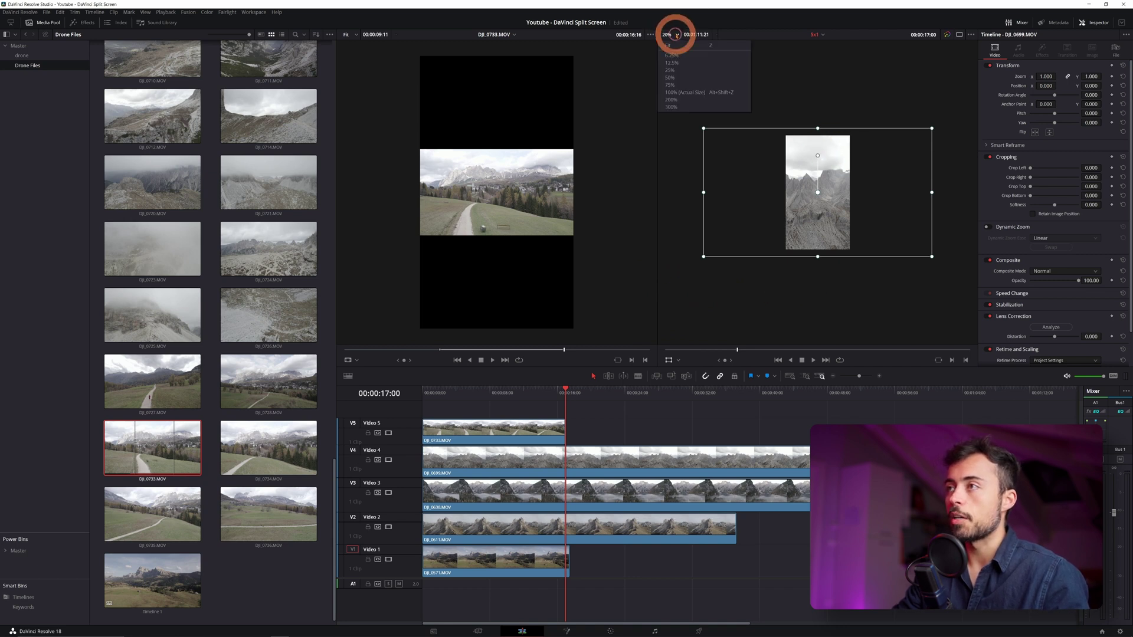
{"action": "left_click", "coordinate": [689, 46]}
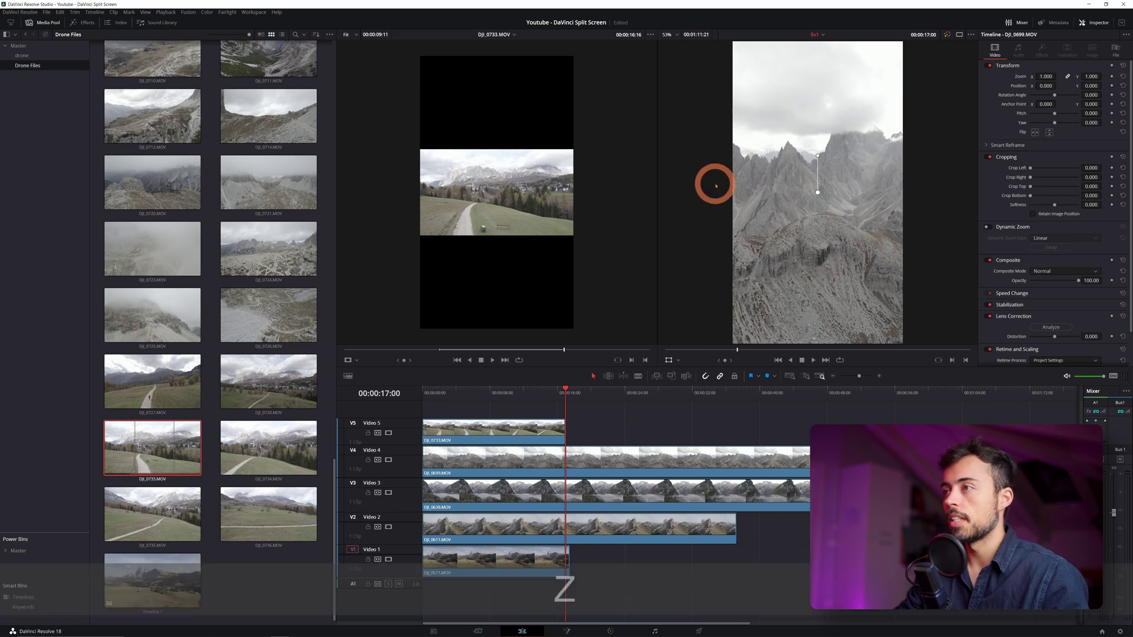
{"action": "left_click", "coordinate": [450, 394]}
{"action": "left_click_drag", "start_coordinate": [451, 401], "coordinate": [565, 401]}
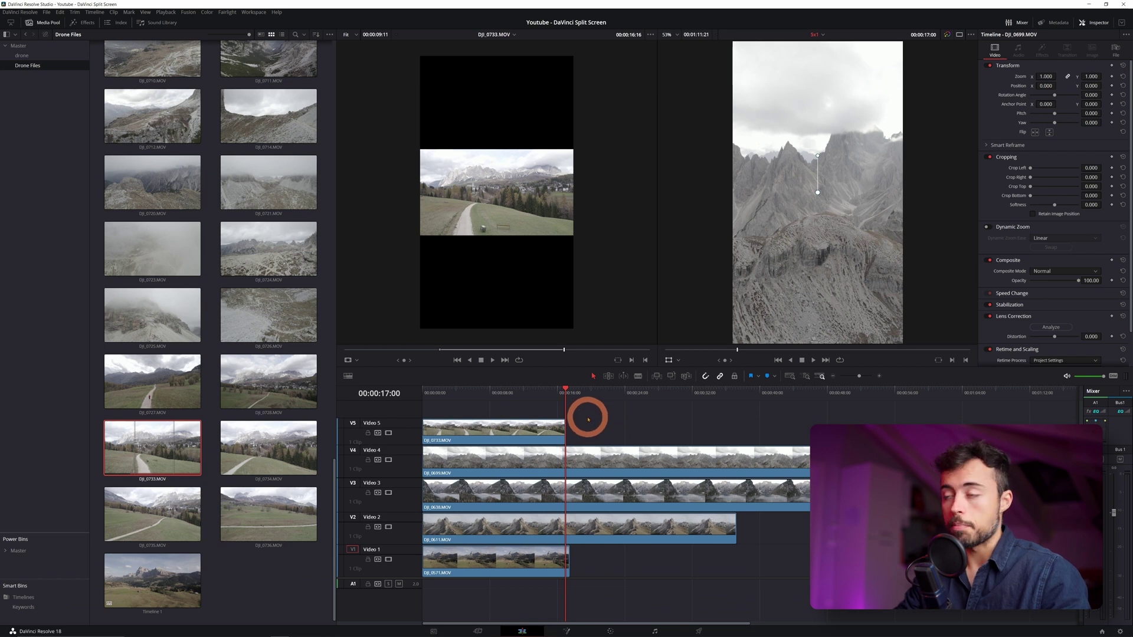
{"action": "key", "text": "b"}
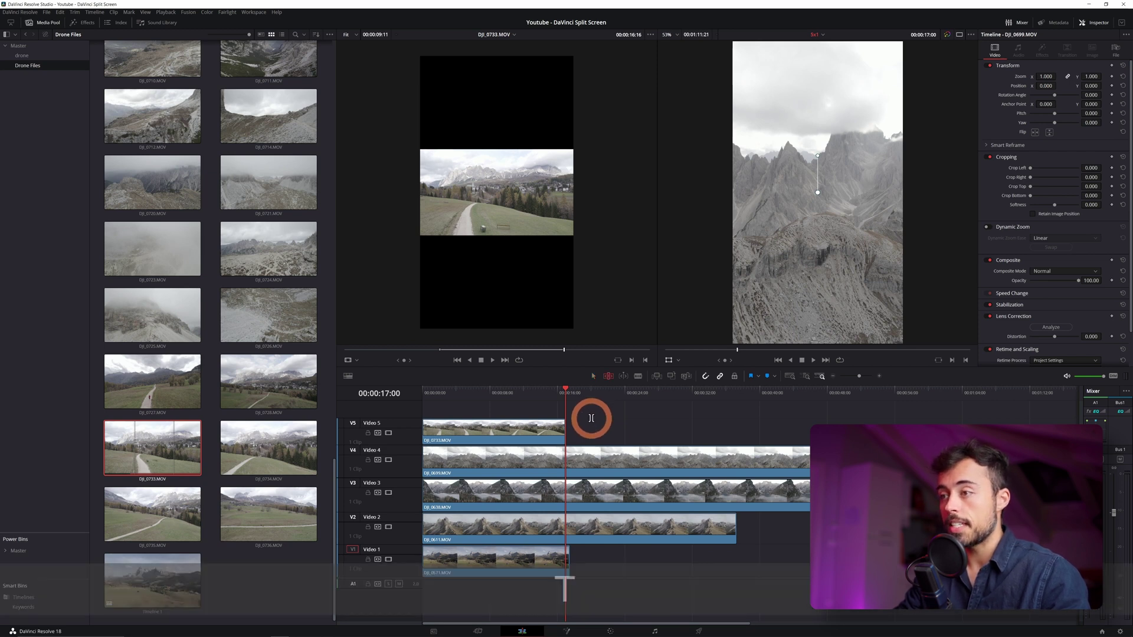
{"action": "key", "text": "w"}
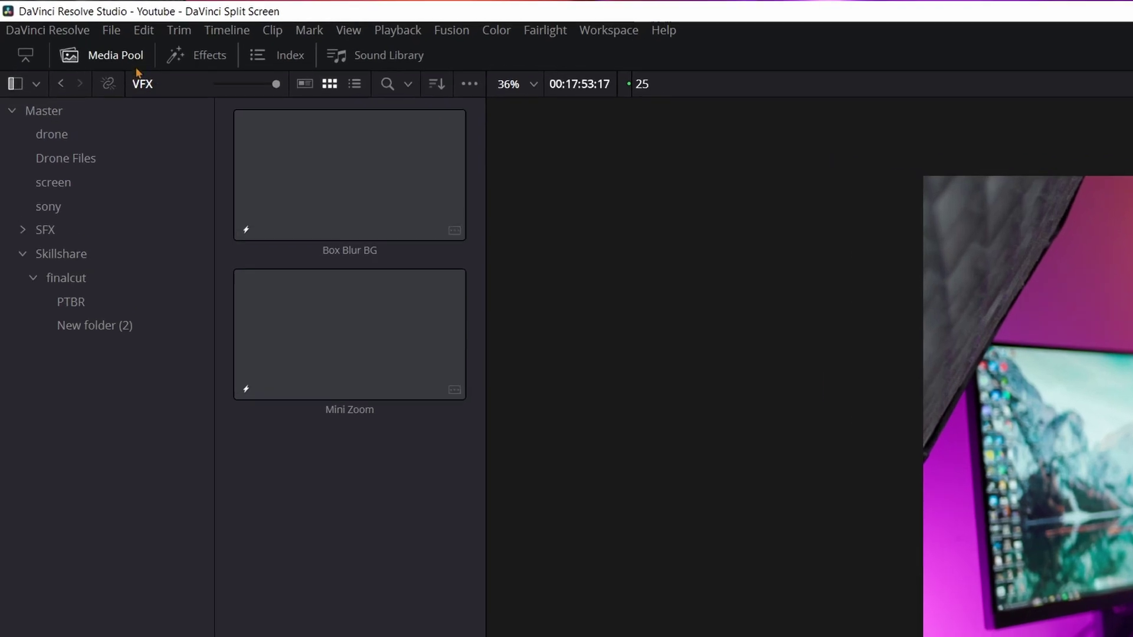
- Open the keyboard customization and examine the shortcut presets and the keystrokes assigned to commands
{"action": "left_click", "coordinate": [77, 31]}
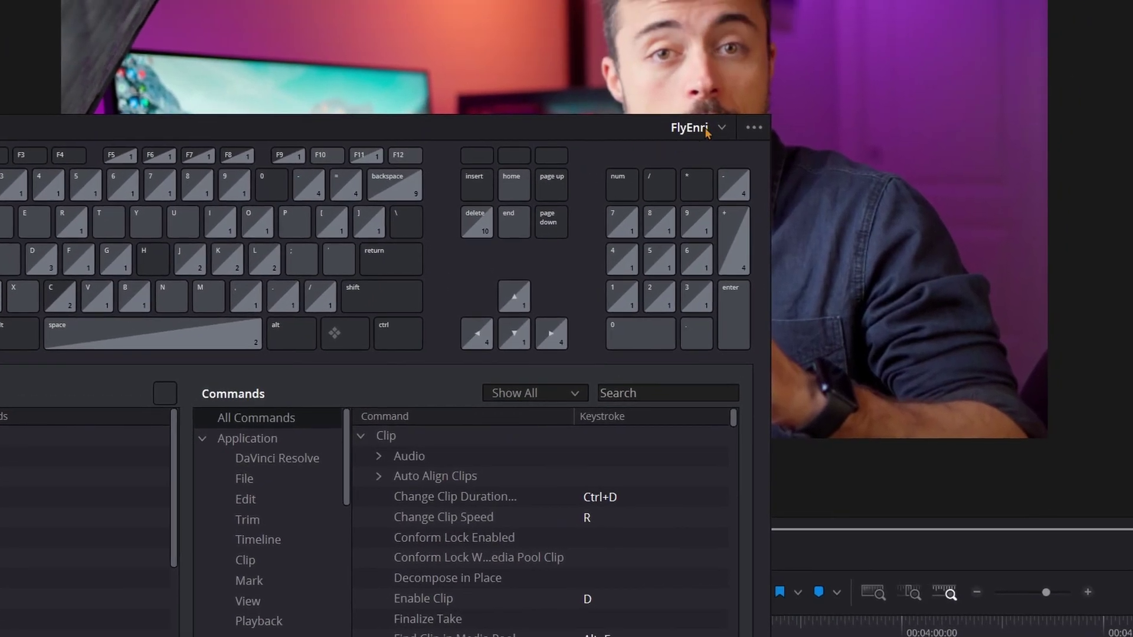
{"action": "left_click", "coordinate": [1030, 32]}
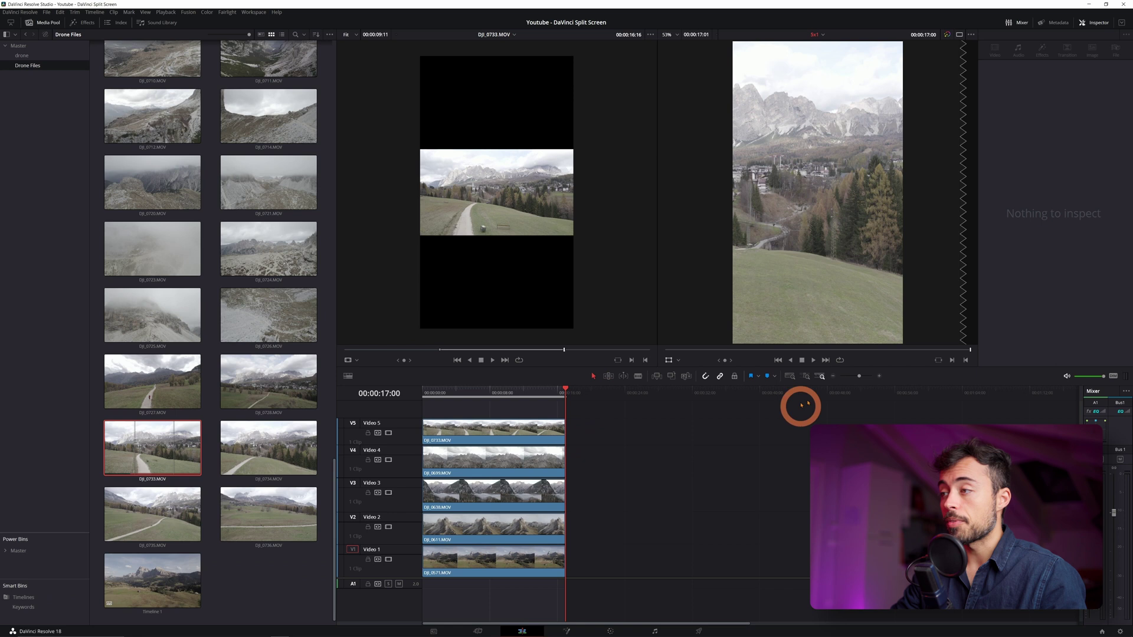
- Return the playhead to the timeline start, find the Video Collage Open FX effect and apply it to DJI_0733.MOV on Video 5
{"action": "left_click_drag", "start_coordinate": [860, 378], "coordinate": [861, 376]}
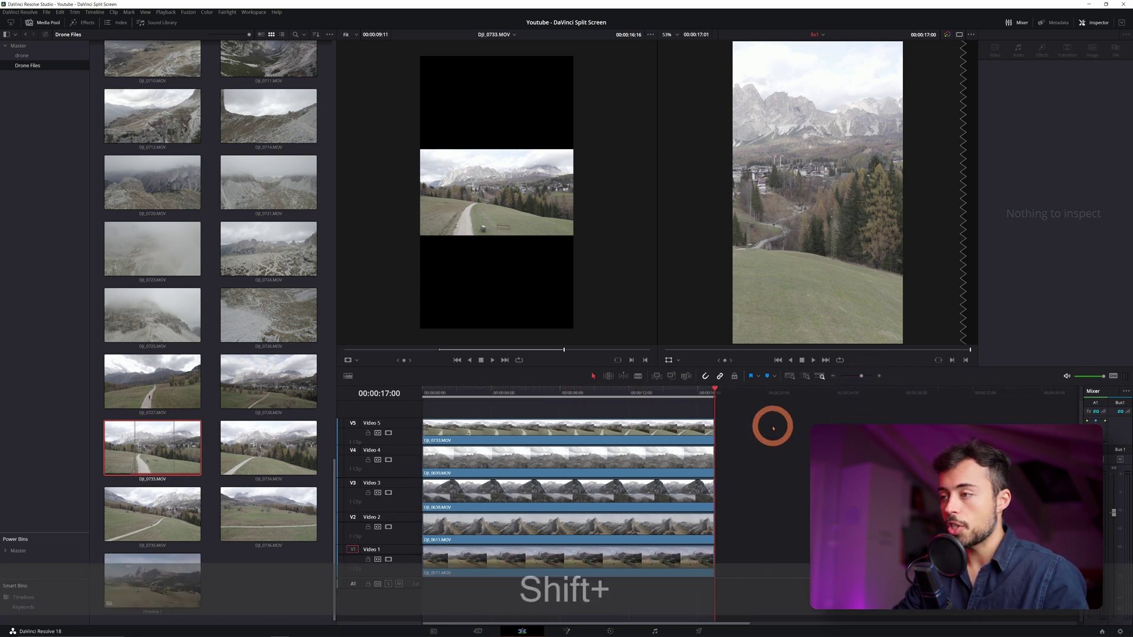
{"action": "key", "text": "shift+z"}
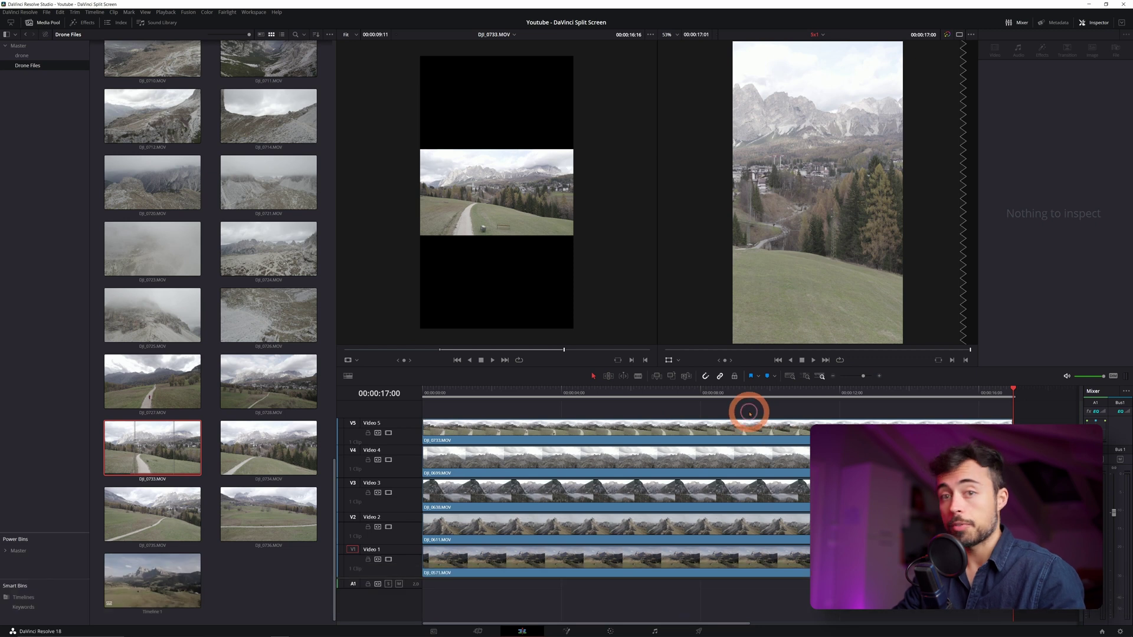
{"action": "key", "text": "Home"}
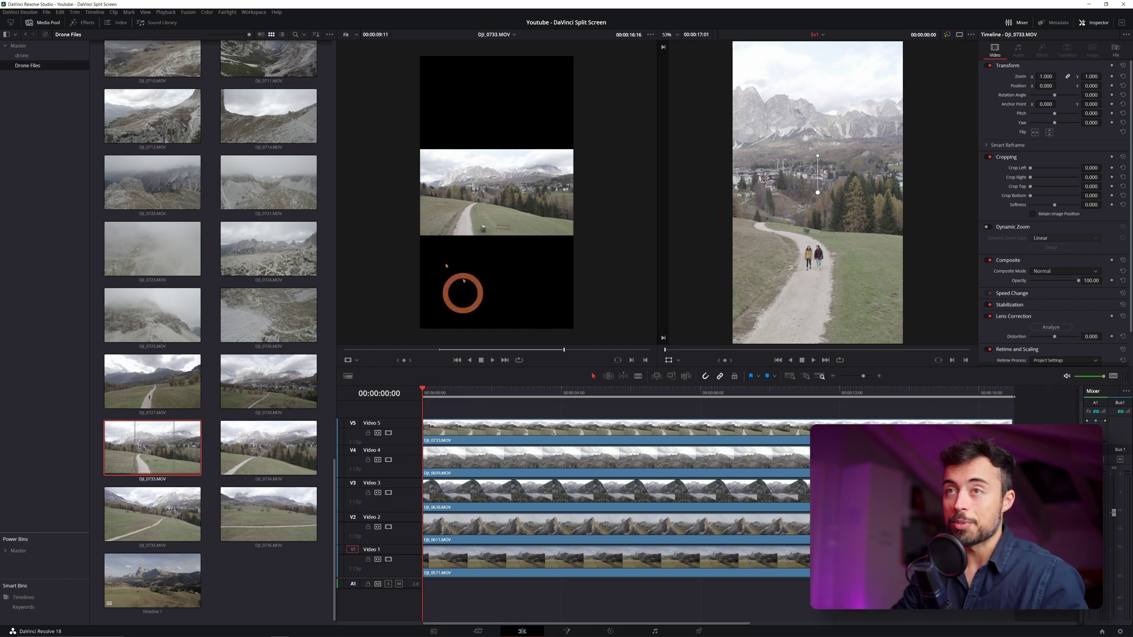
{"action": "left_click", "coordinate": [48, 24]}
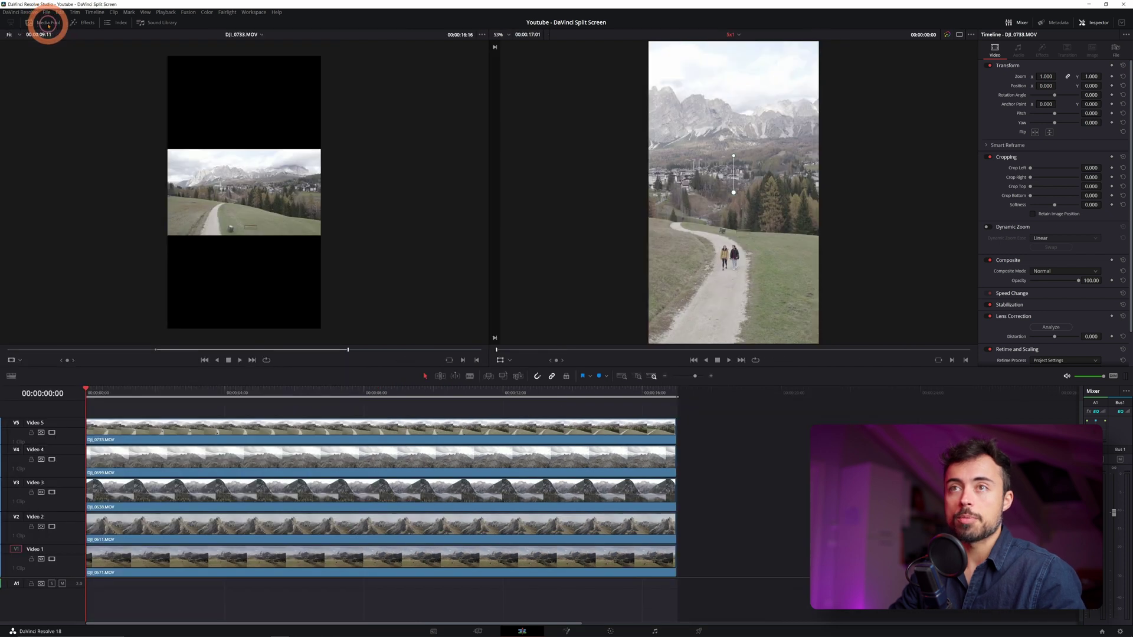
{"action": "left_click", "coordinate": [87, 24]}
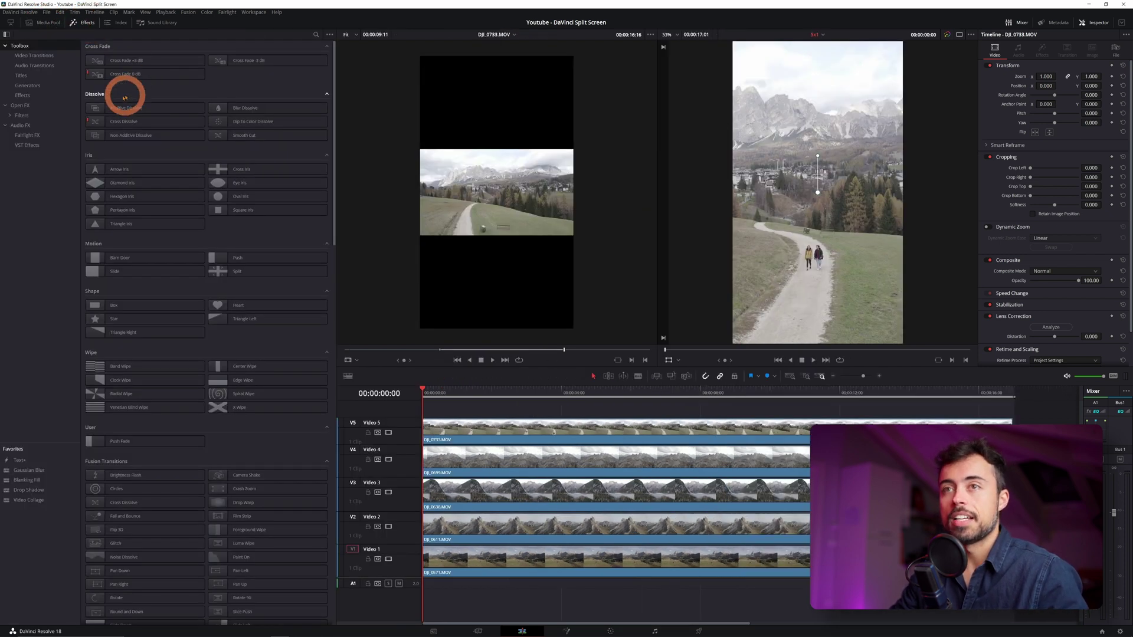
{"action": "left_click", "coordinate": [315, 35]}
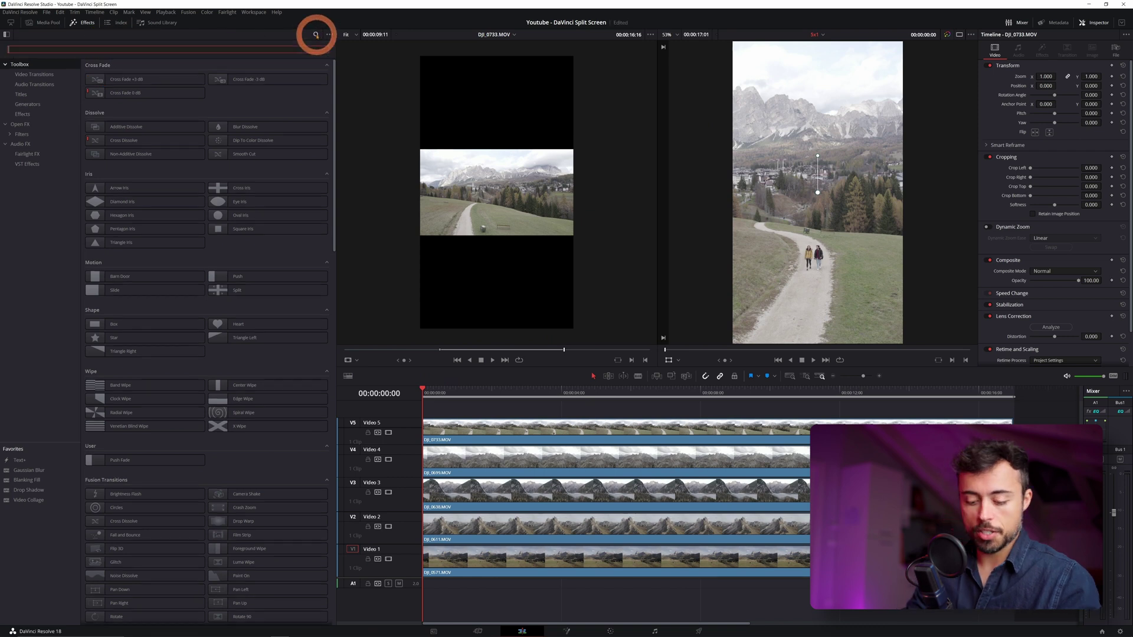
{"action": "type", "text": "video colla"}
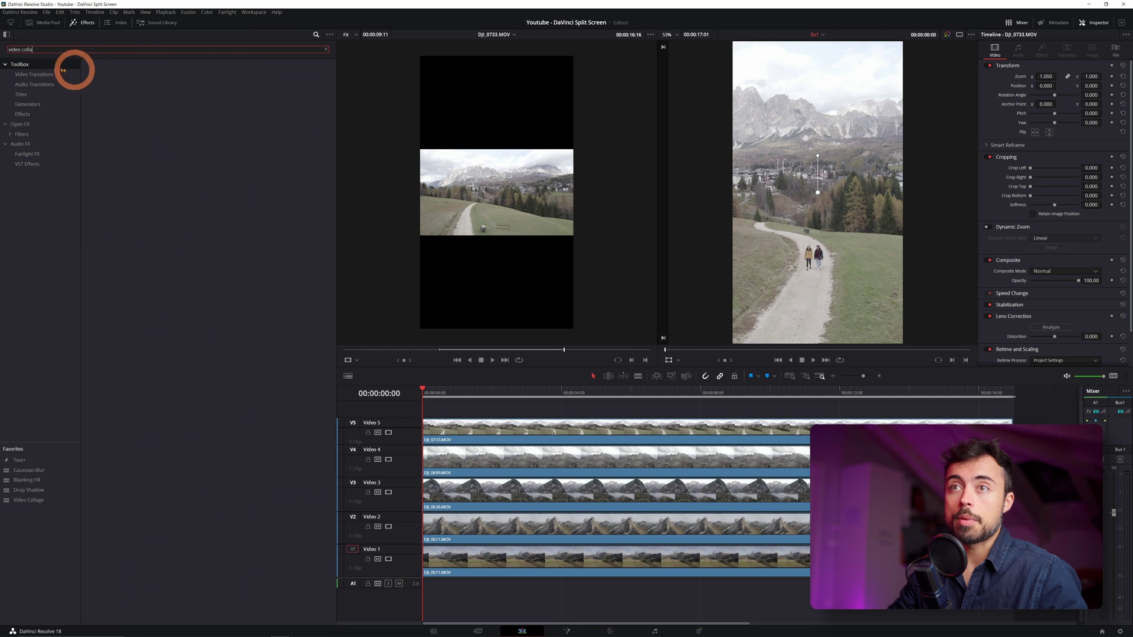
{"action": "left_click", "coordinate": [19, 124]}
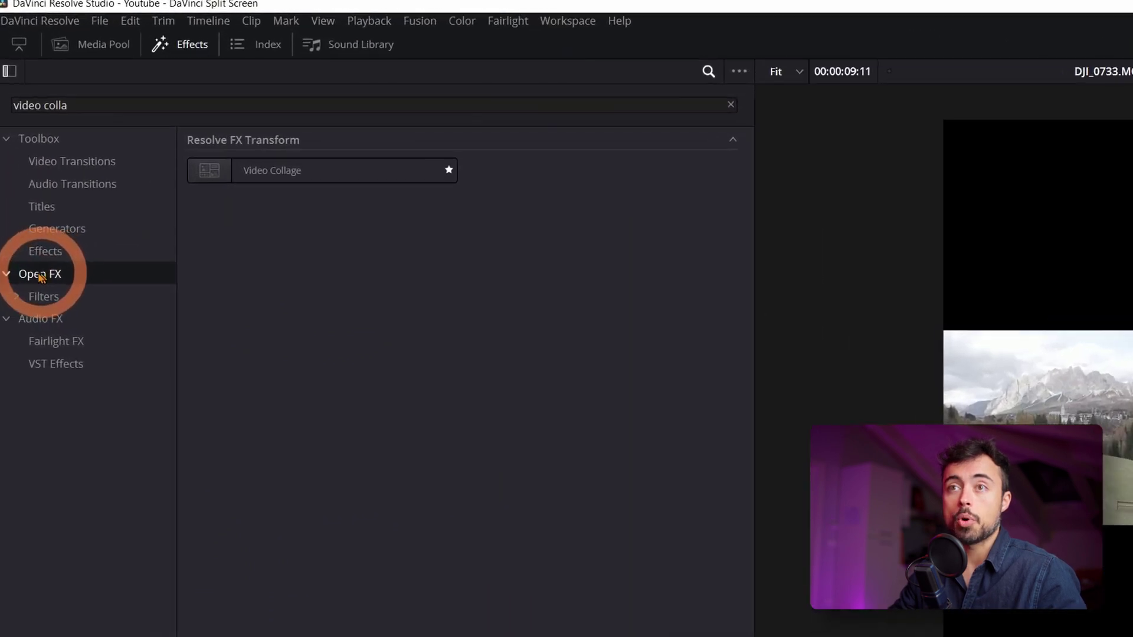
{"action": "left_click", "coordinate": [293, 175]}
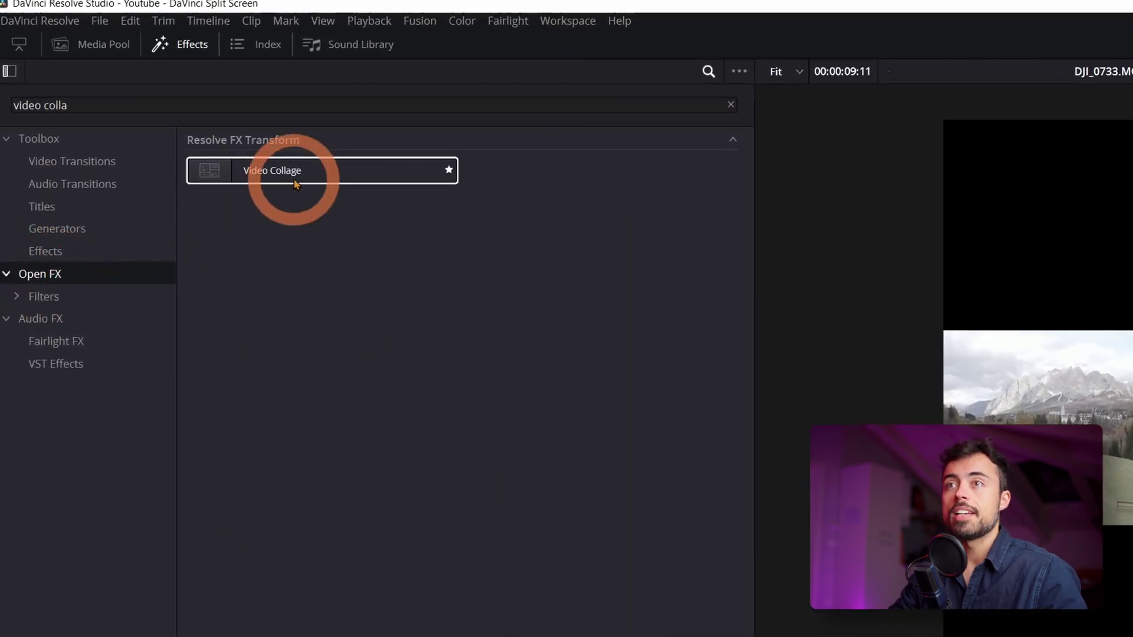
{"action": "left_click_drag", "start_coordinate": [295, 173], "coordinate": [347, 349]}
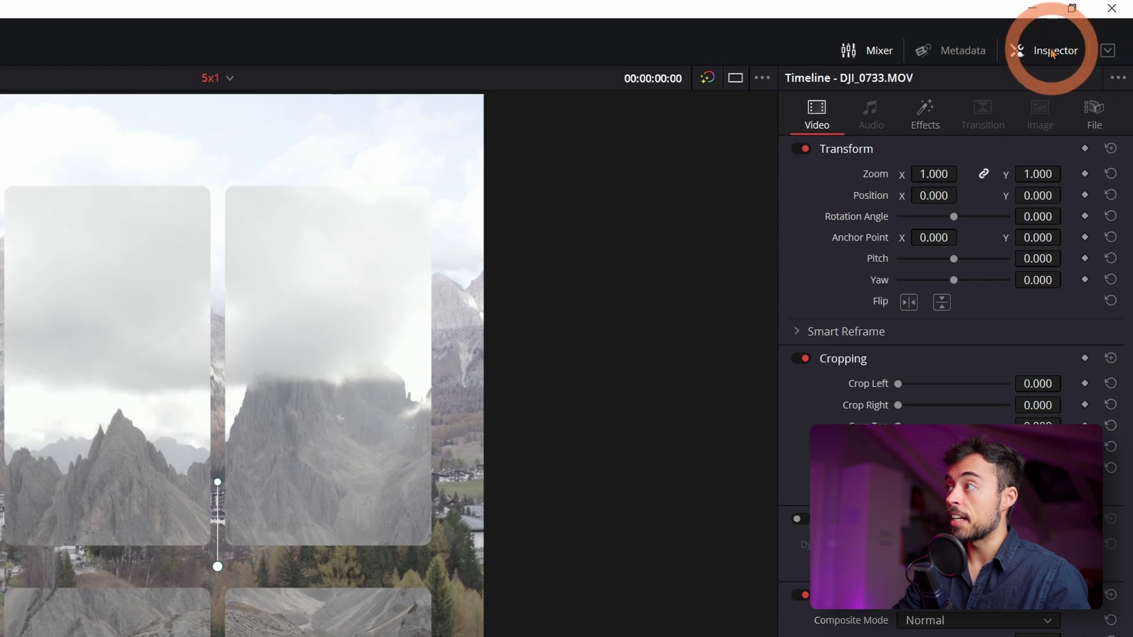
- Set the Video Collage layout on DJI_0733.MOV to 1 column and 5 rows, and turn on the layout preview
{"action": "left_click", "coordinate": [1052, 52]}
{"action": "left_click", "coordinate": [1052, 52]}
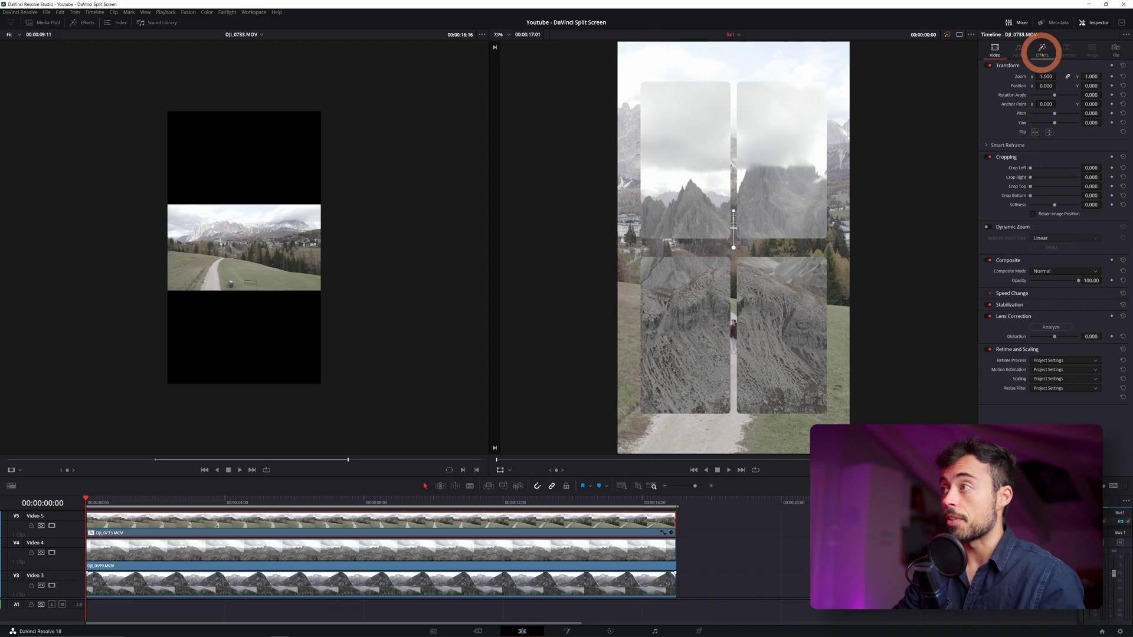
{"action": "left_click", "coordinate": [1043, 51]}
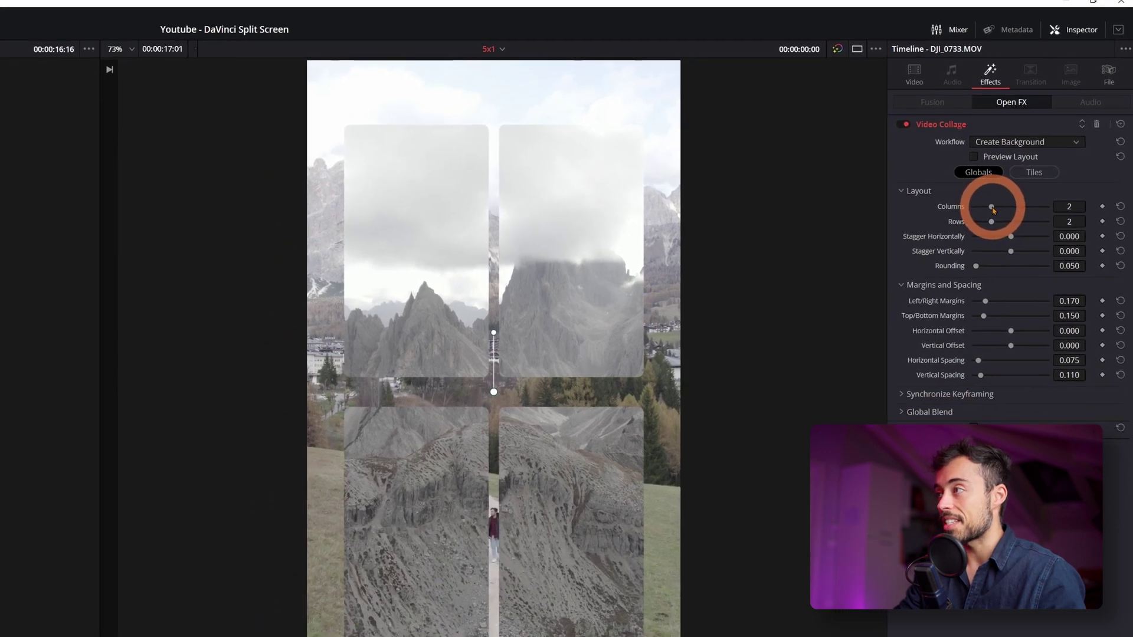
{"action": "left_click_drag", "start_coordinate": [958, 260], "coordinate": [1022, 268]}
{"action": "mouse_move", "coordinate": [1063, 184]}
{"action": "left_mouse_down"}
{"action": "mouse_move", "coordinate": [982, 185]}
{"action": "mouse_move", "coordinate": [1063, 178]}
{"action": "mouse_move", "coordinate": [996, 182]}
{"action": "mouse_move", "coordinate": [1070, 195]}
{"action": "left_mouse_up"}
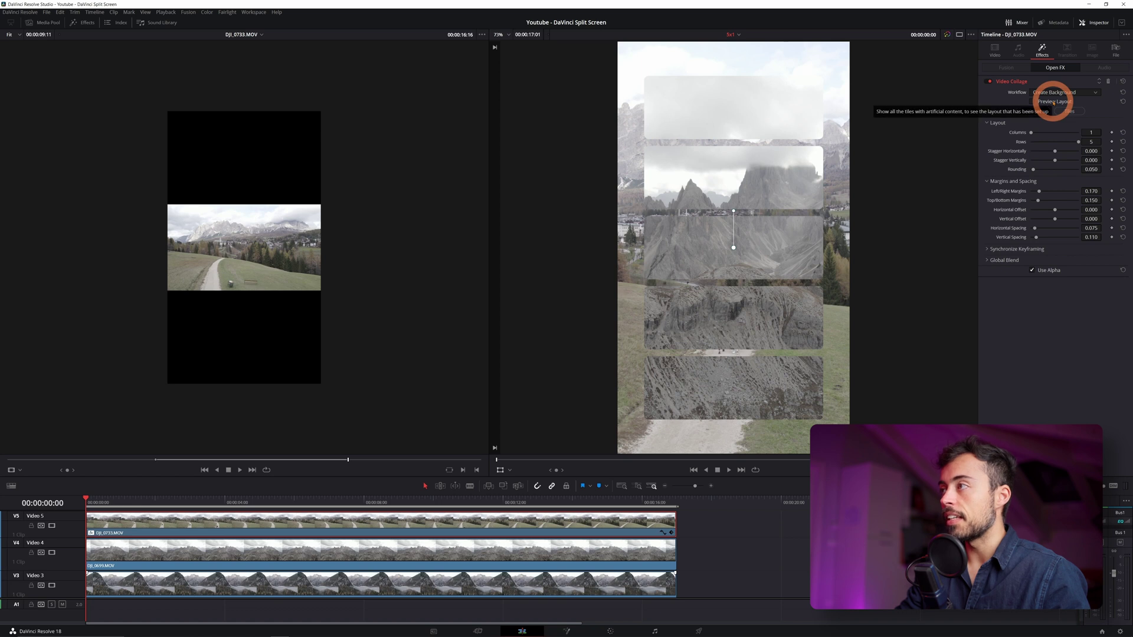
{"action": "left_click", "coordinate": [1054, 103]}
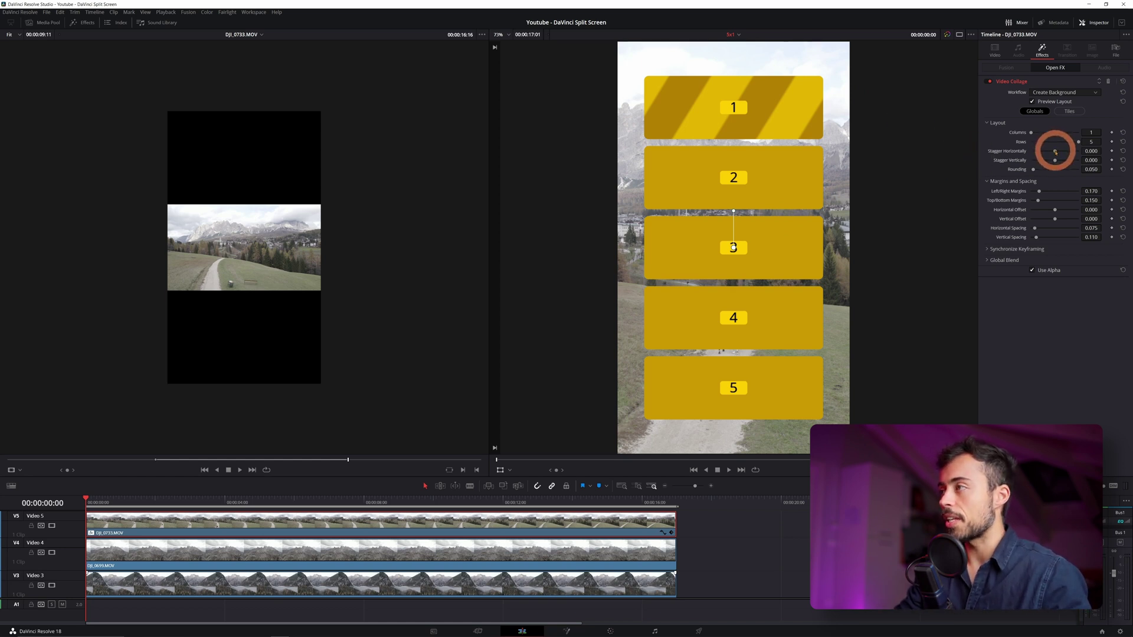
- Set the collage's left/right margins to 0, top/bottom margins to 0.008, horizontal spacing to 0.031, vertical spacing to 0.054 and rounding to 0.054
{"action": "left_click_drag", "start_coordinate": [1058, 153], "coordinate": [1057, 152]}
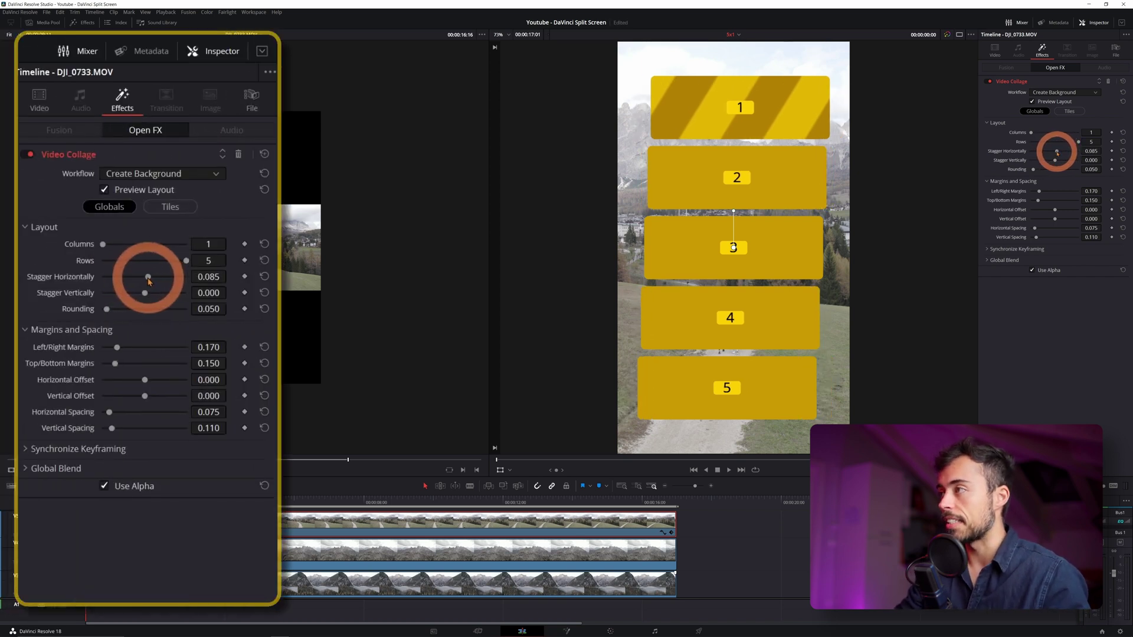
{"action": "double_click", "coordinate": [1018, 152]}
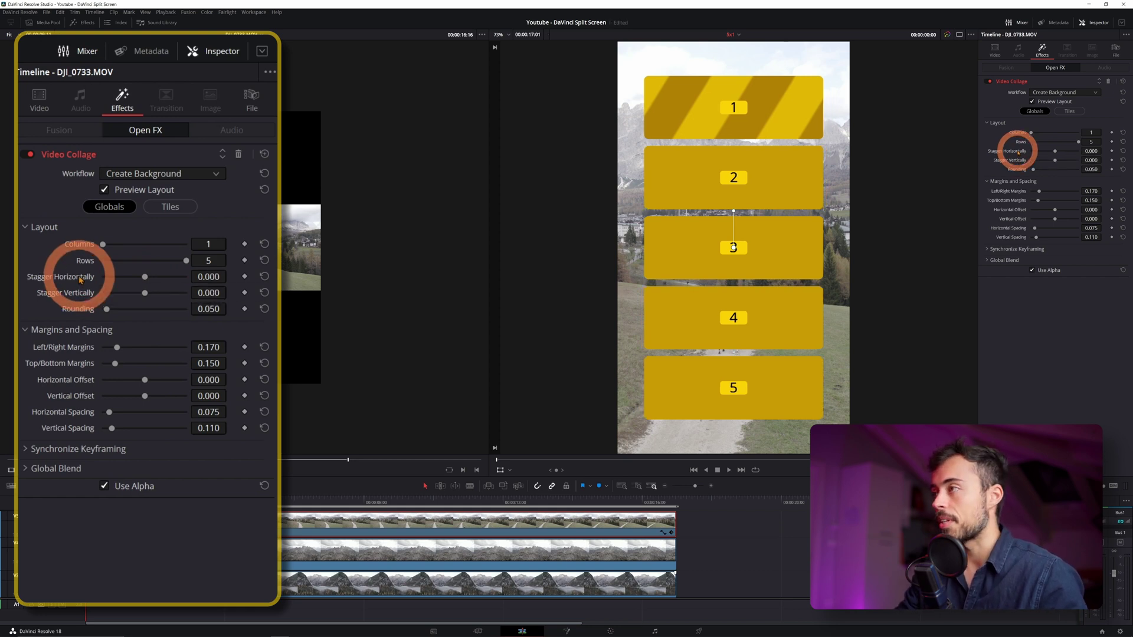
{"action": "double_click", "coordinate": [1032, 190]}
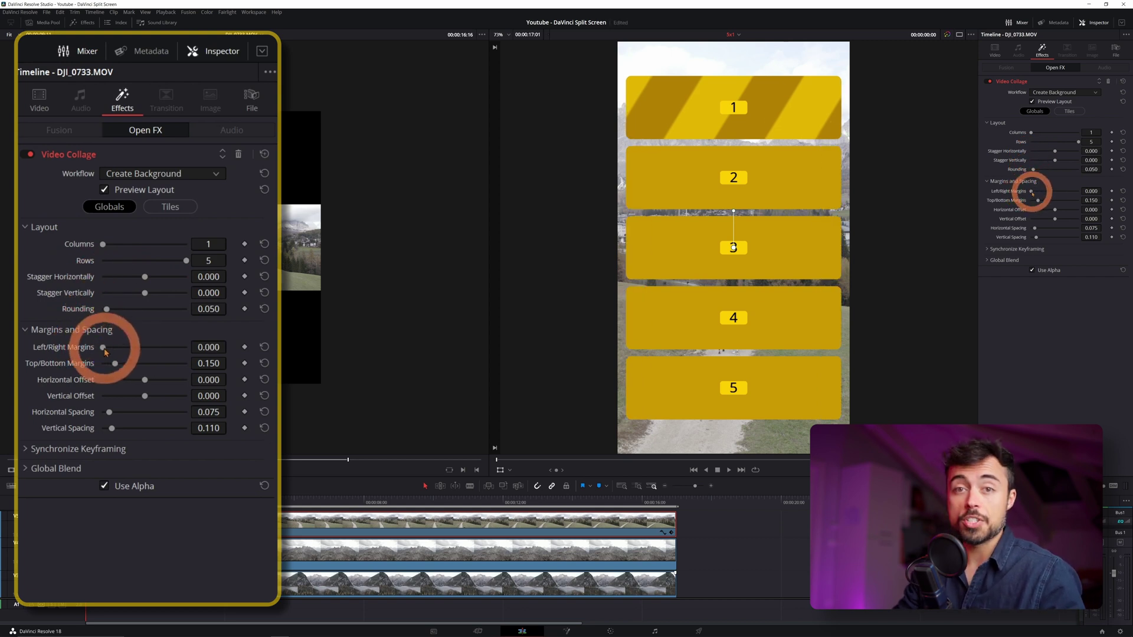
{"action": "left_click_drag", "start_coordinate": [1038, 200], "coordinate": [1035, 200]}
{"action": "left_click_drag", "start_coordinate": [1054, 210], "coordinate": [1054, 209]}
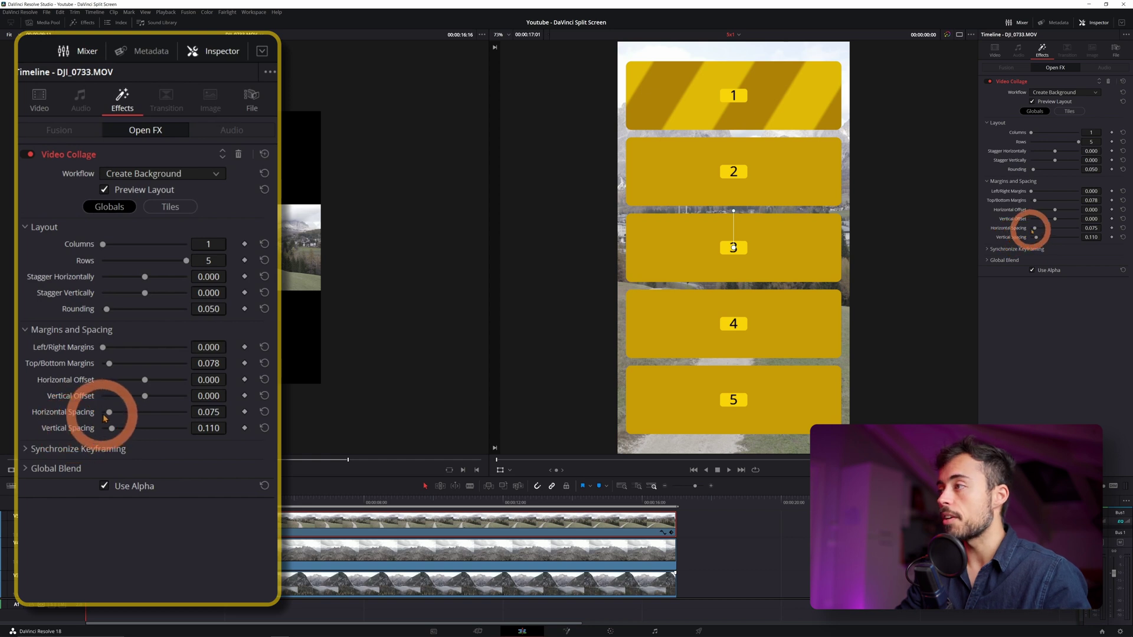
{"action": "left_click_drag", "start_coordinate": [1035, 228], "coordinate": [1031, 170]}
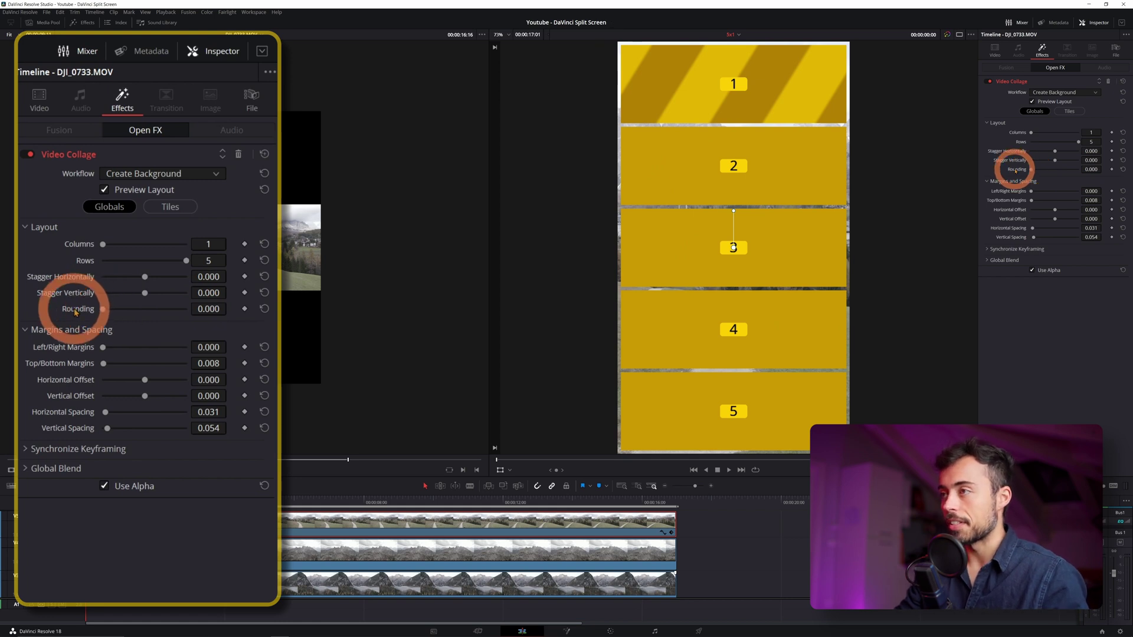
{"action": "mouse_move", "coordinate": [1032, 170]}
{"action": "left_mouse_down"}
{"action": "mouse_move", "coordinate": [1084, 171]}
{"action": "mouse_move", "coordinate": [1039, 171]}
{"action": "left_mouse_up"}
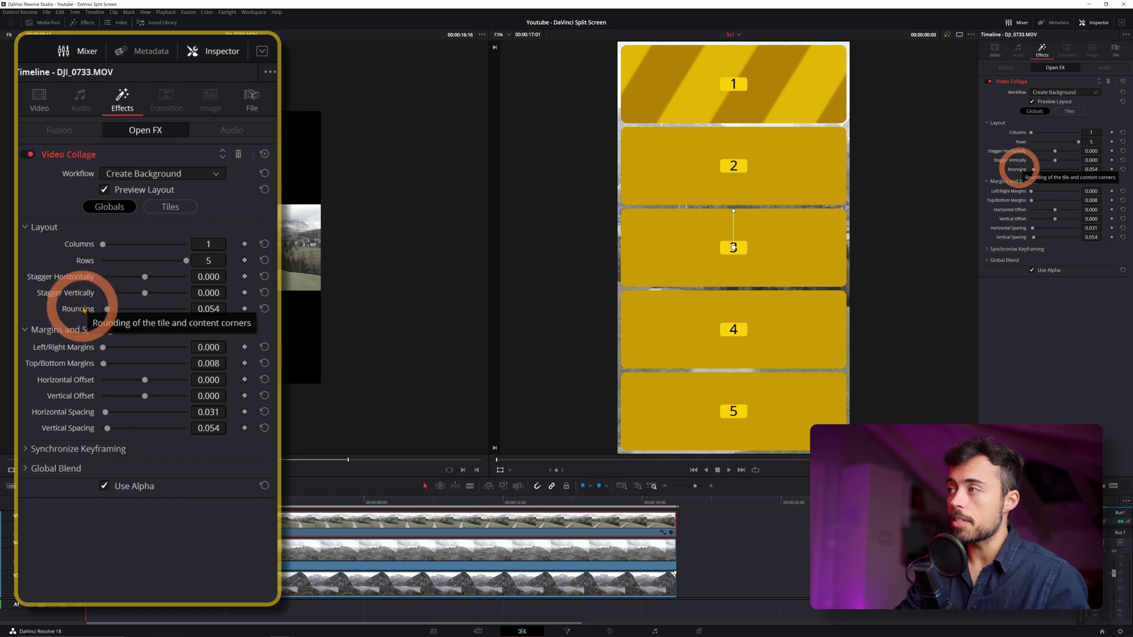
- Switch the Video Collage workflow to Create Tile with Tile 1 active, and turn off the layout preview
{"action": "left_click", "coordinate": [1069, 111]}
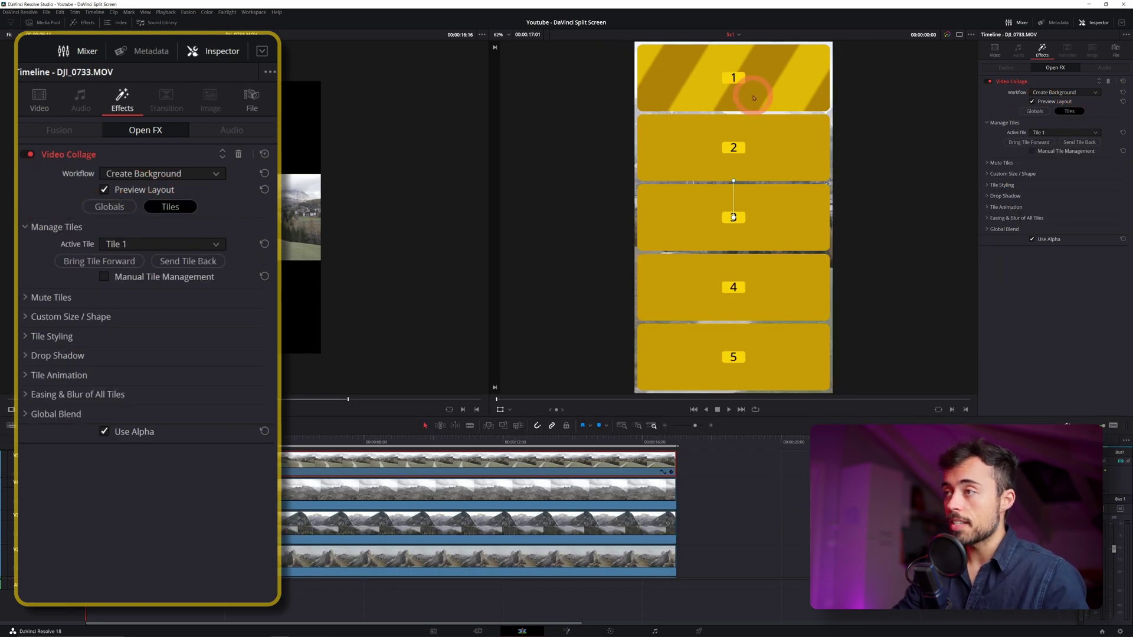
{"action": "left_click", "coordinate": [162, 175]}
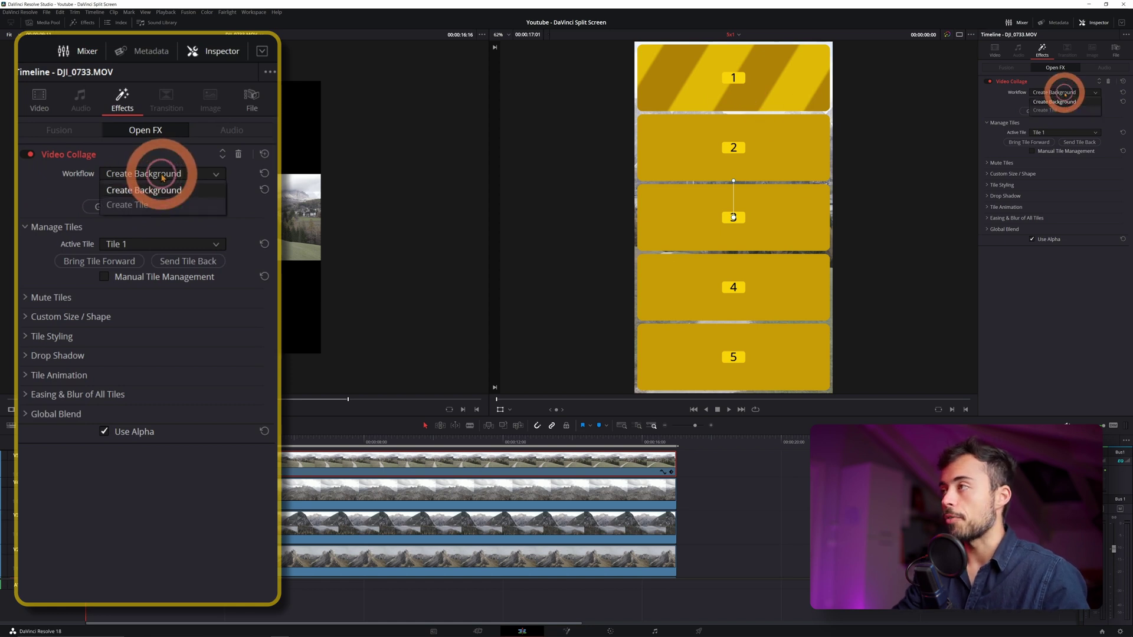
{"action": "left_click", "coordinate": [118, 204]}
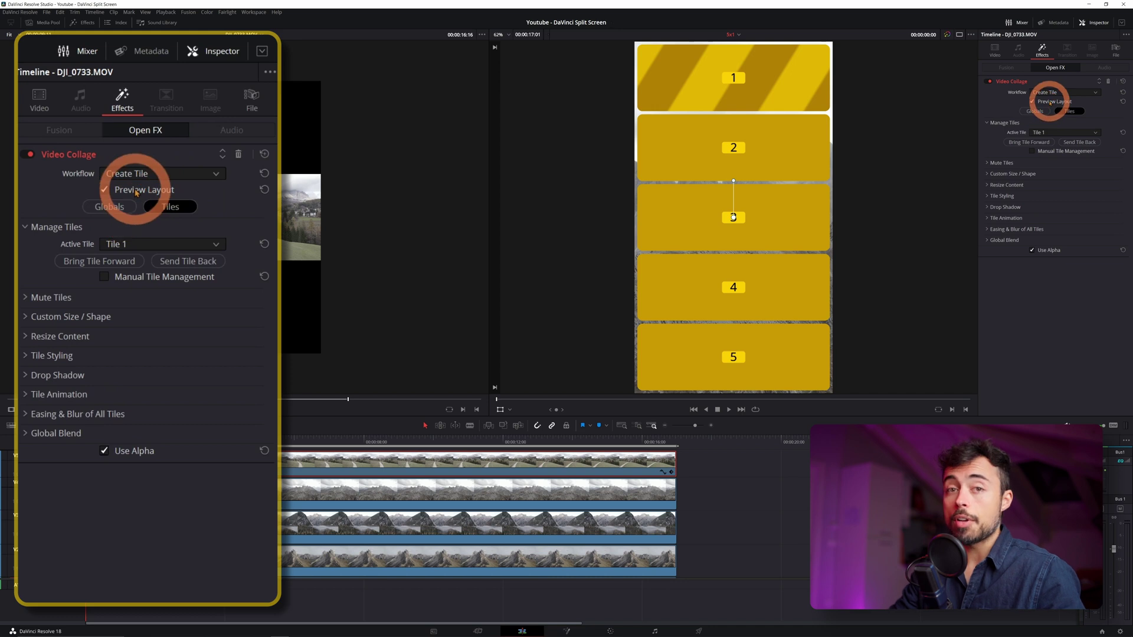
{"action": "left_click", "coordinate": [1051, 103]}
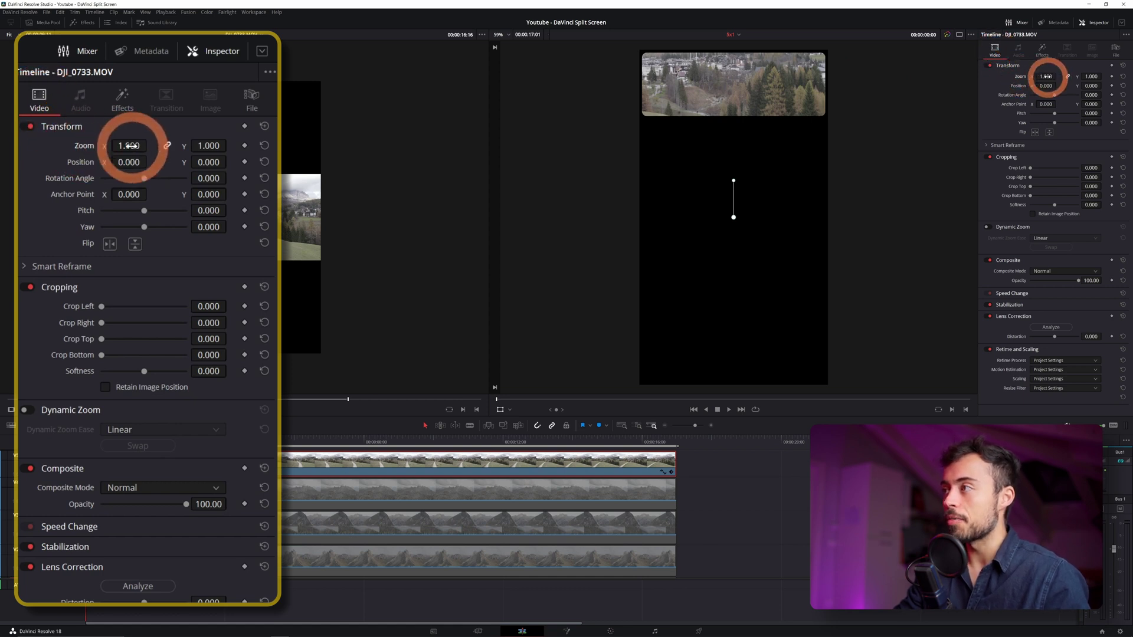
- Reframe DJI_0733.MOV inside its tile with a zoom of 0.290 and a Y position of -28, and reopen its effect settings
{"action": "mouse_move", "coordinate": [1047, 76]}
{"action": "left_mouse_down"}
{"action": "mouse_move", "coordinate": [1020, 76]}
{"action": "mouse_move", "coordinate": [1041, 76]}
{"action": "left_mouse_up"}
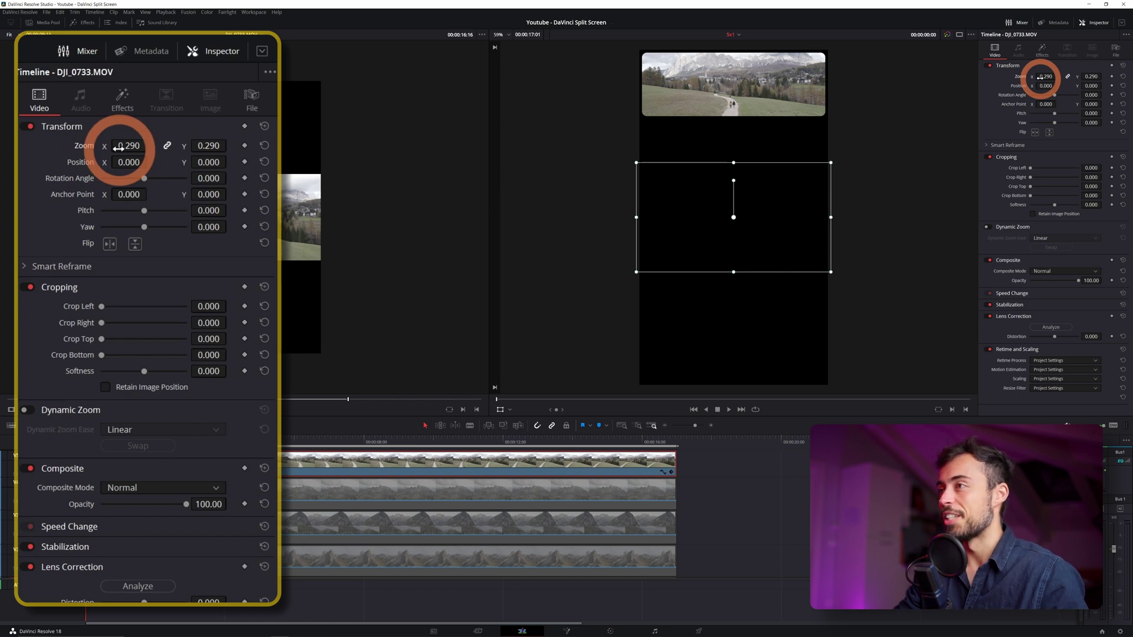
{"action": "left_click_drag", "start_coordinate": [918, 100], "coordinate": [920, 106]}
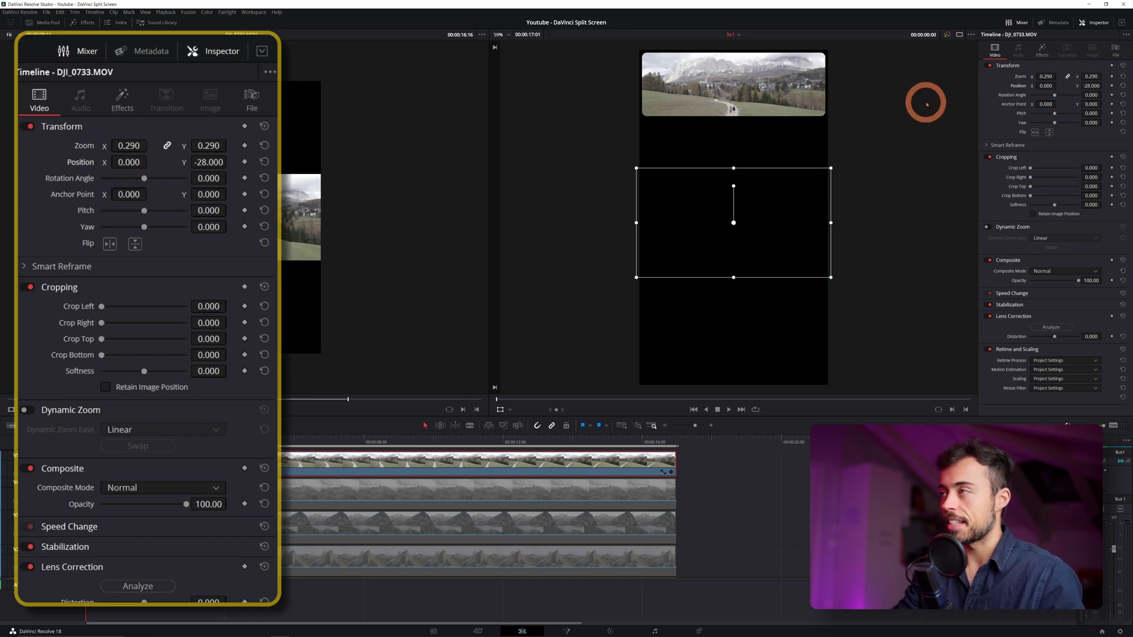
{"action": "left_click", "coordinate": [1042, 50]}
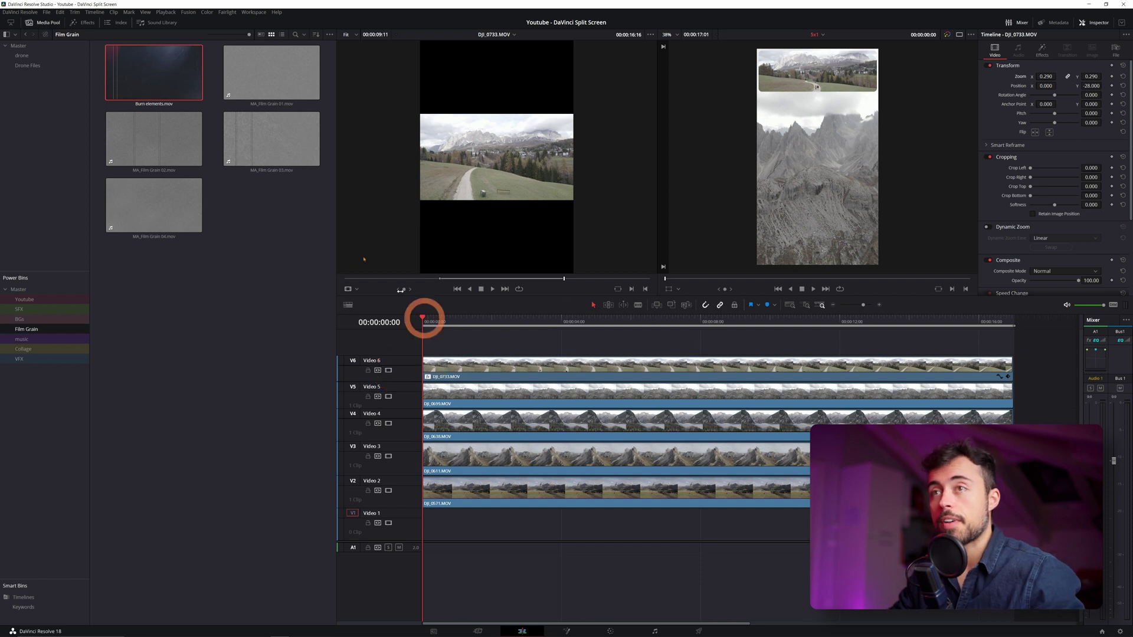
- Place Burn elements.mov on the Video 1 track from the timeline start, as the background beneath the drone clips
{"action": "mouse_move", "coordinate": [159, 77]}
{"action": "left_mouse_down"}
{"action": "mouse_move", "coordinate": [372, 375]}
{"action": "mouse_move", "coordinate": [445, 505]}
{"action": "mouse_move", "coordinate": [449, 528]}
{"action": "mouse_move", "coordinate": [424, 524]}
{"action": "mouse_move", "coordinate": [856, 522]}
{"action": "left_mouse_up"}
{"action": "left_click", "coordinate": [470, 530]}
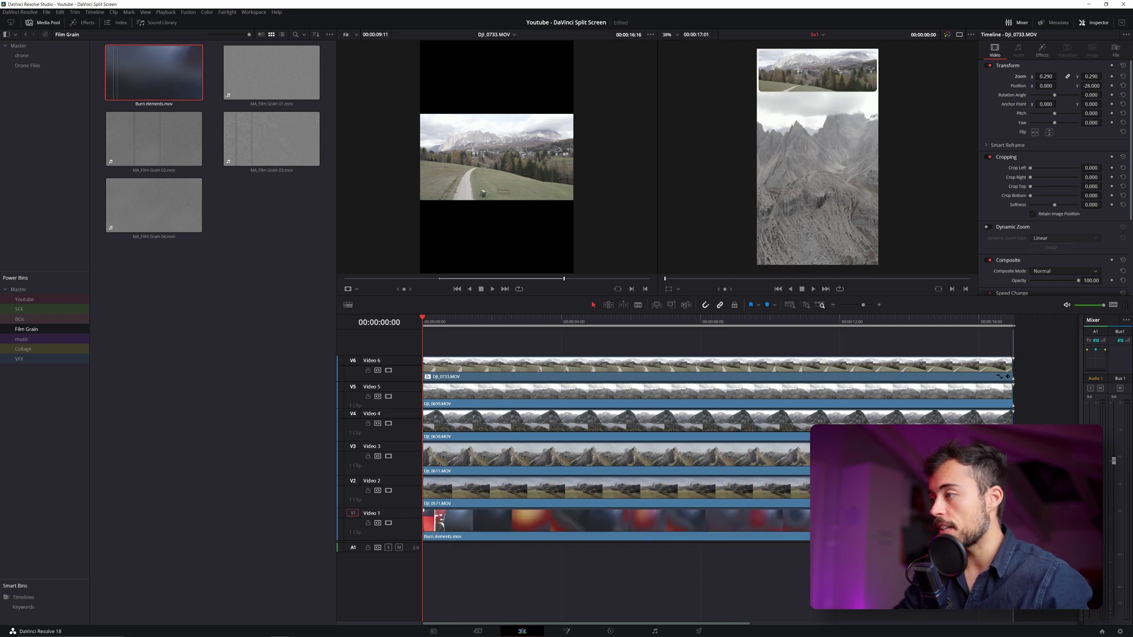
{"action": "left_click", "coordinate": [426, 321]}
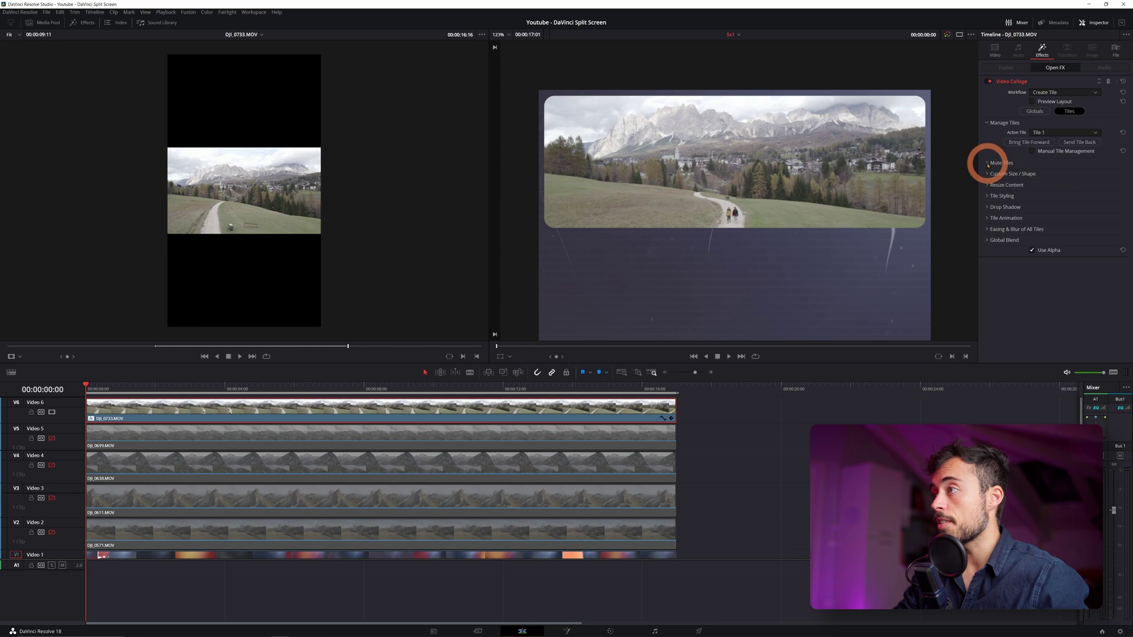
- Test muting and unmuting Tile 1, and review its Custom Size / Shape options
{"action": "left_click", "coordinate": [989, 163]}
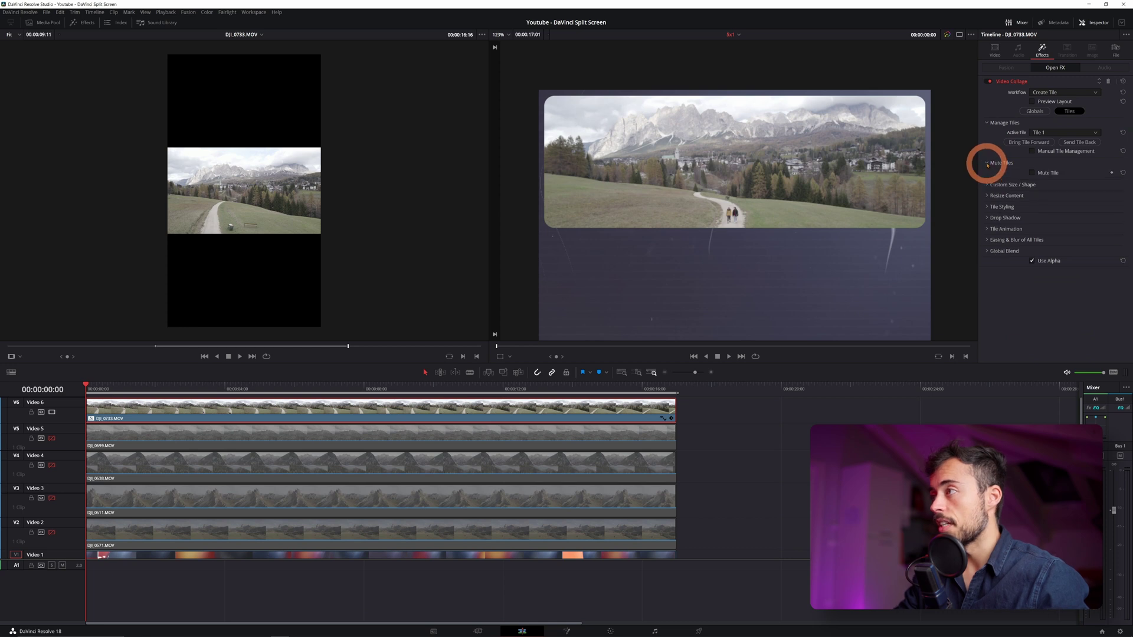
{"action": "left_click", "coordinate": [1032, 173]}
{"action": "left_click", "coordinate": [1032, 173]}
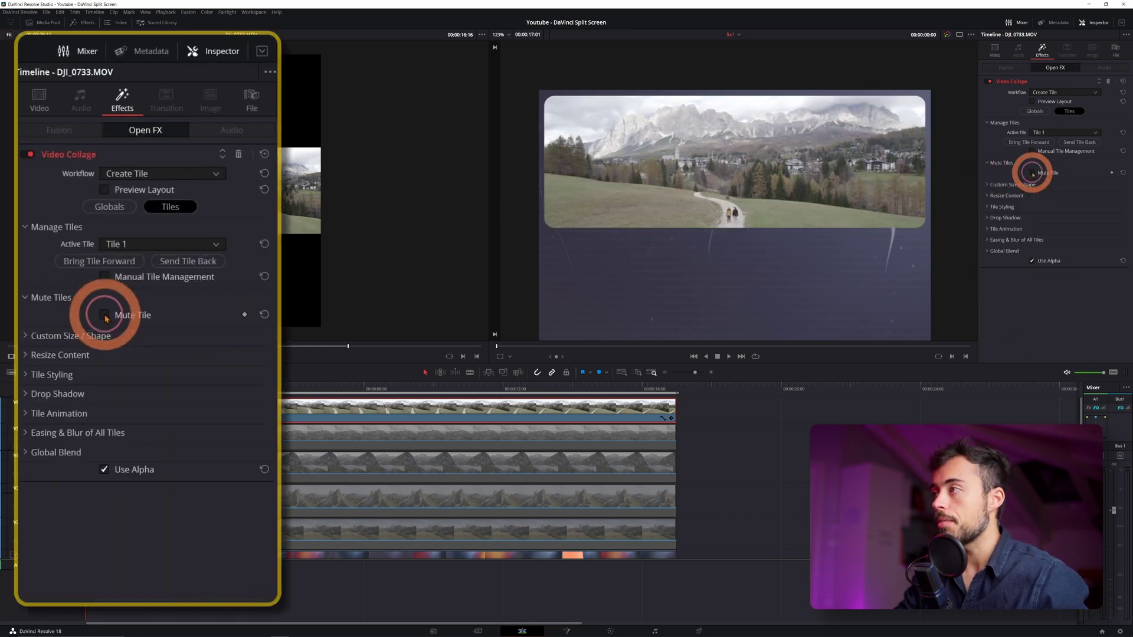
{"action": "left_click", "coordinate": [987, 163]}
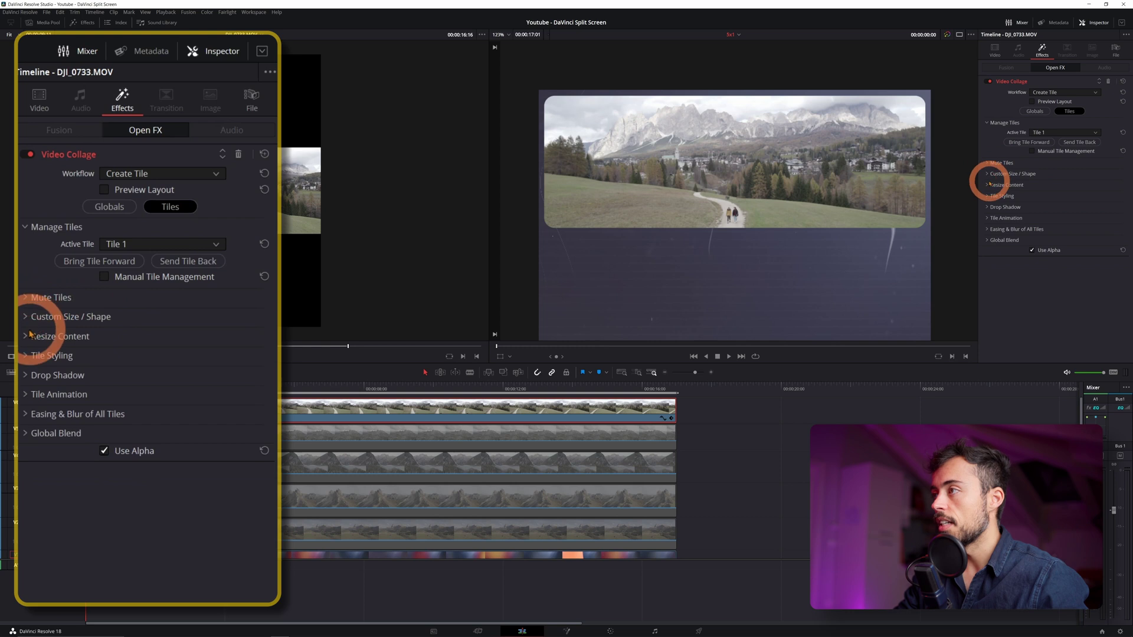
{"action": "left_click", "coordinate": [1003, 175]}
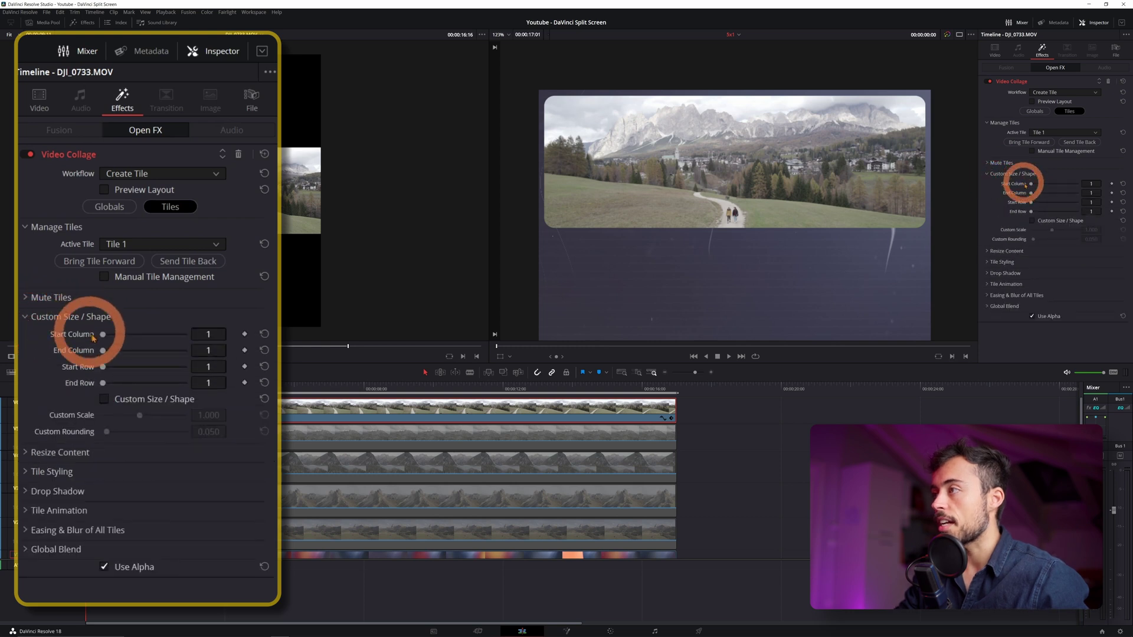
{"action": "left_click", "coordinate": [1016, 173]}
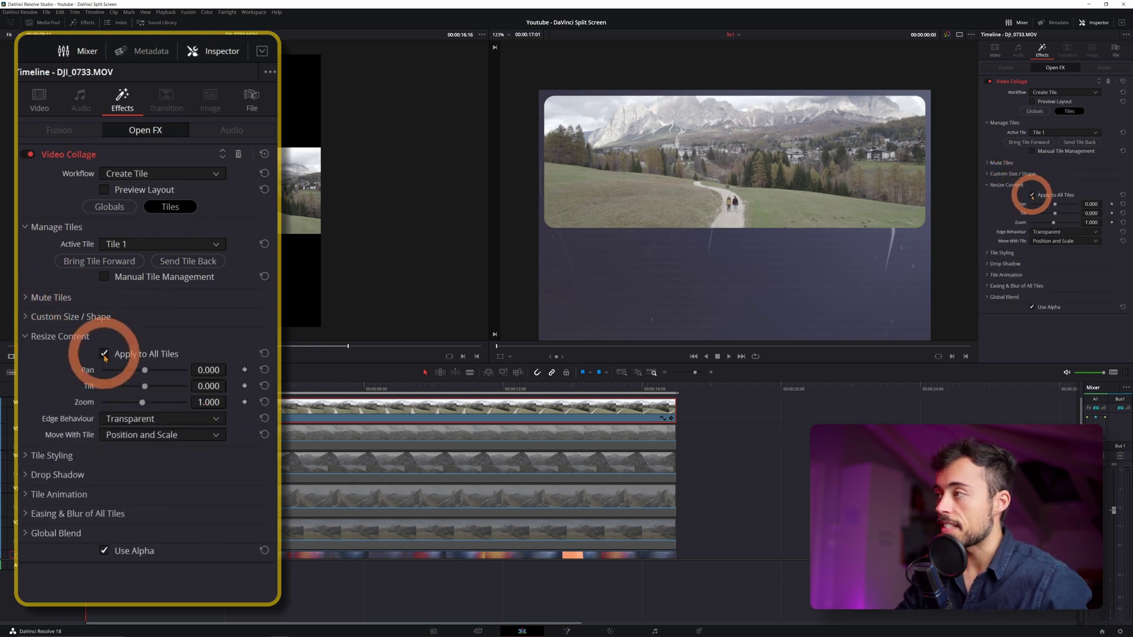
- Try panning the tile content to 0.209 with the edge behaviour set to Reflect
{"action": "left_click", "coordinate": [989, 55]}
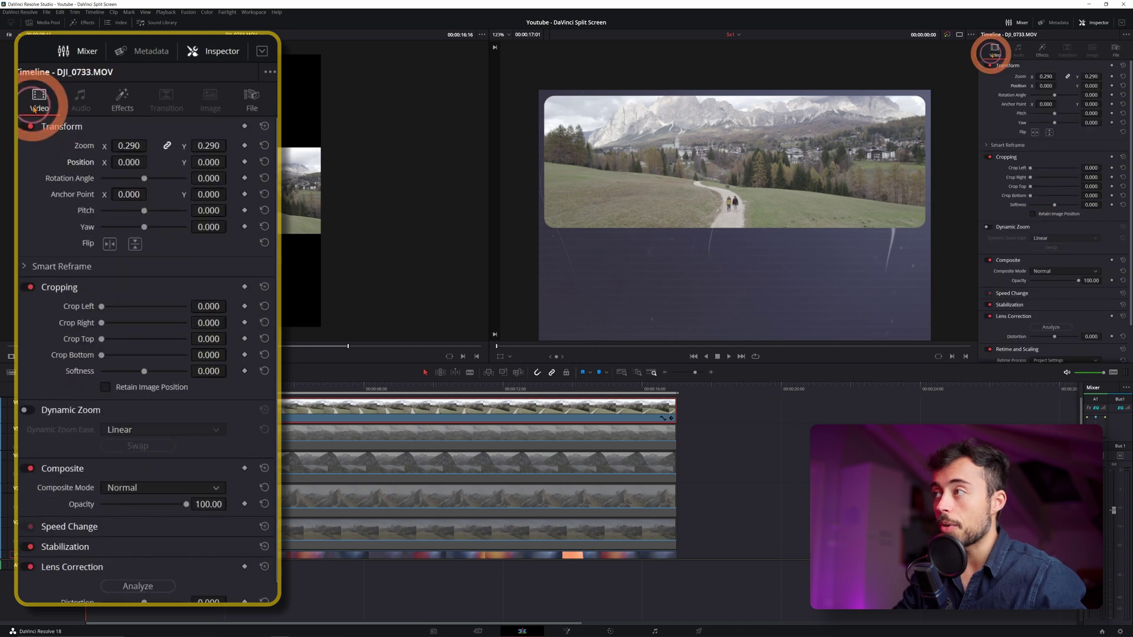
{"action": "left_click", "coordinate": [1042, 50]}
{"action": "left_click_drag", "start_coordinate": [1055, 204], "coordinate": [1060, 206]}
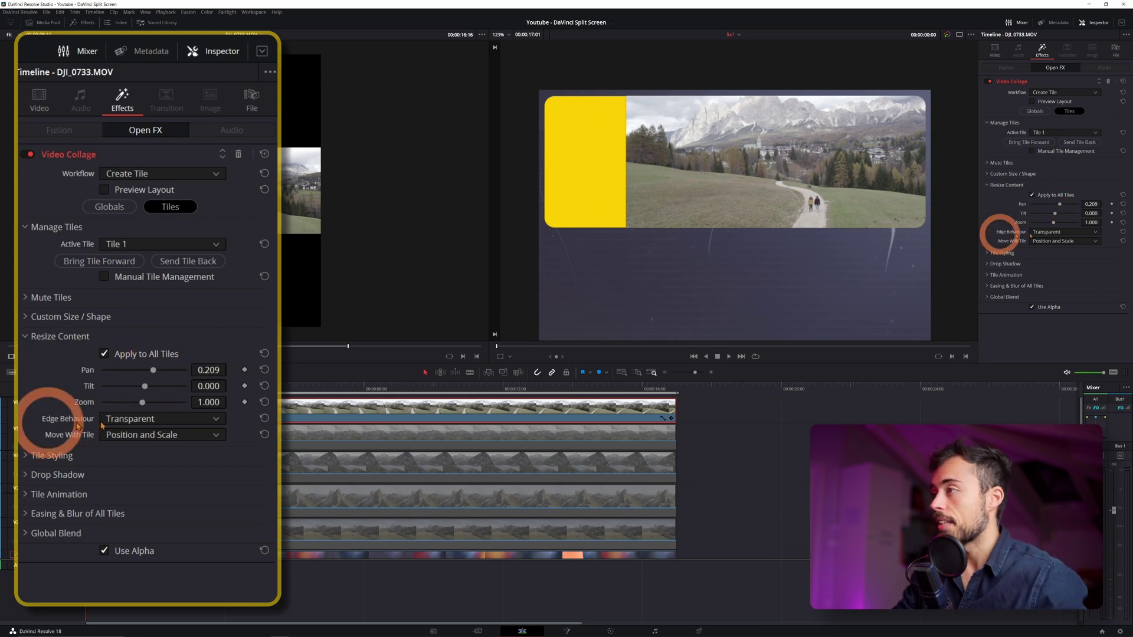
{"action": "left_click", "coordinate": [1055, 232]}
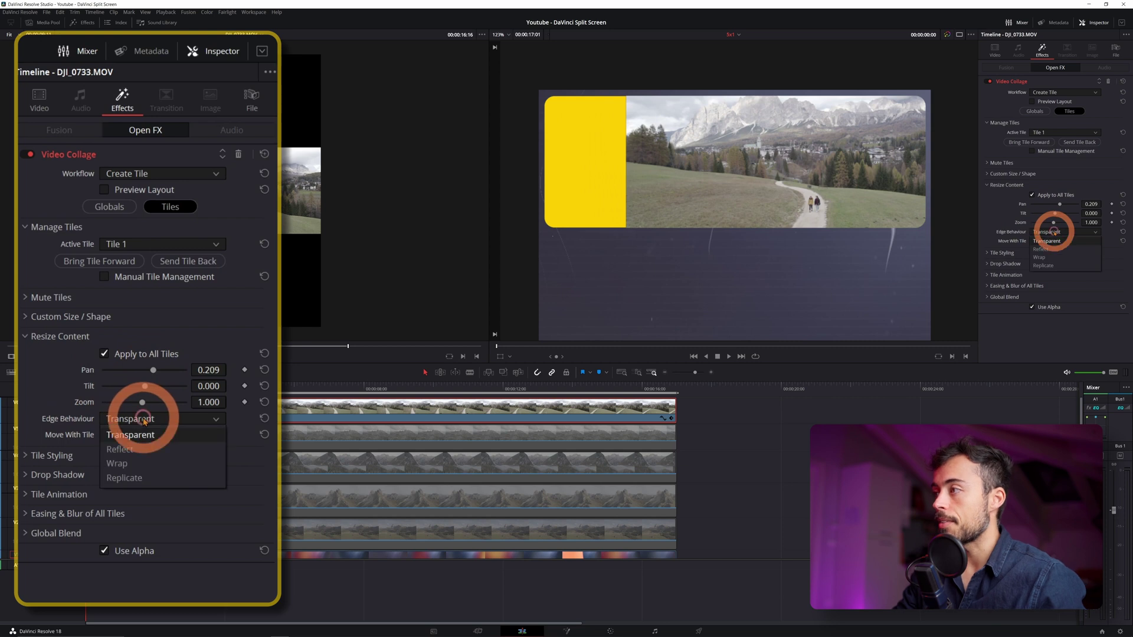
{"action": "left_click", "coordinate": [1052, 251]}
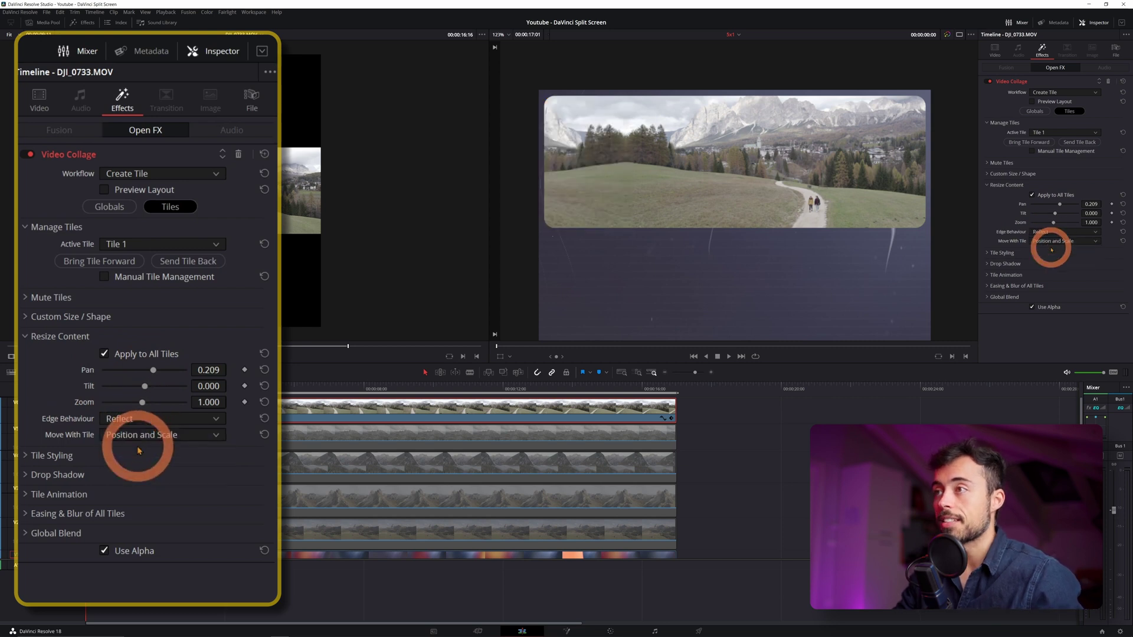
{"action": "left_click", "coordinate": [631, 127]}
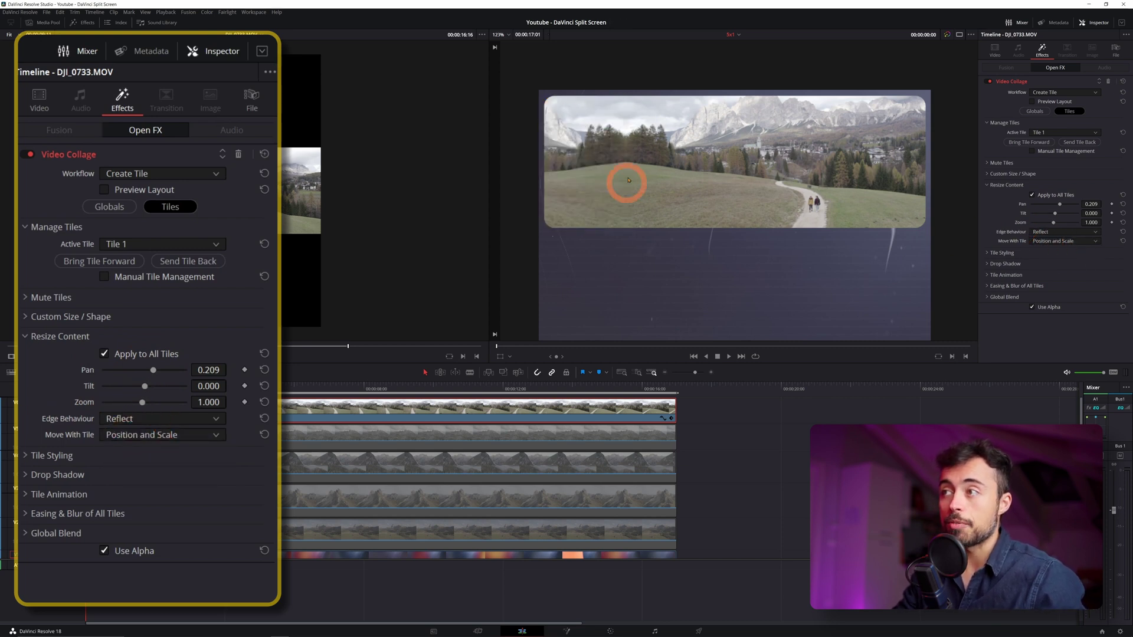
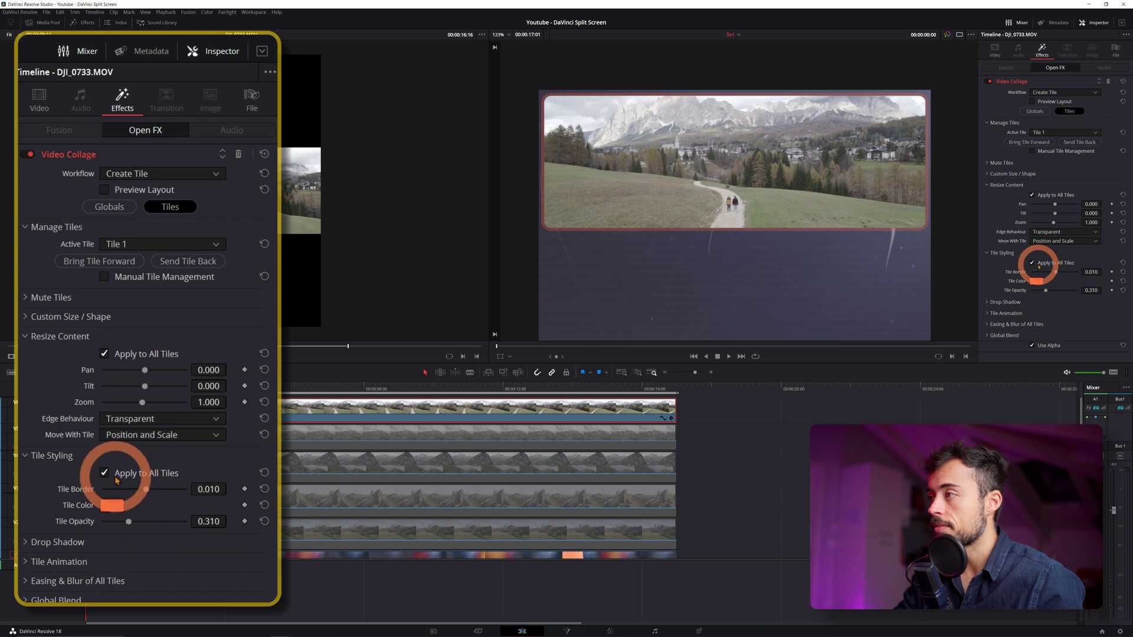
- Reset the tile border to 0.000 and collapse the Tile Styling and Resize Content settings
{"action": "mouse_move", "coordinate": [1020, 273]}
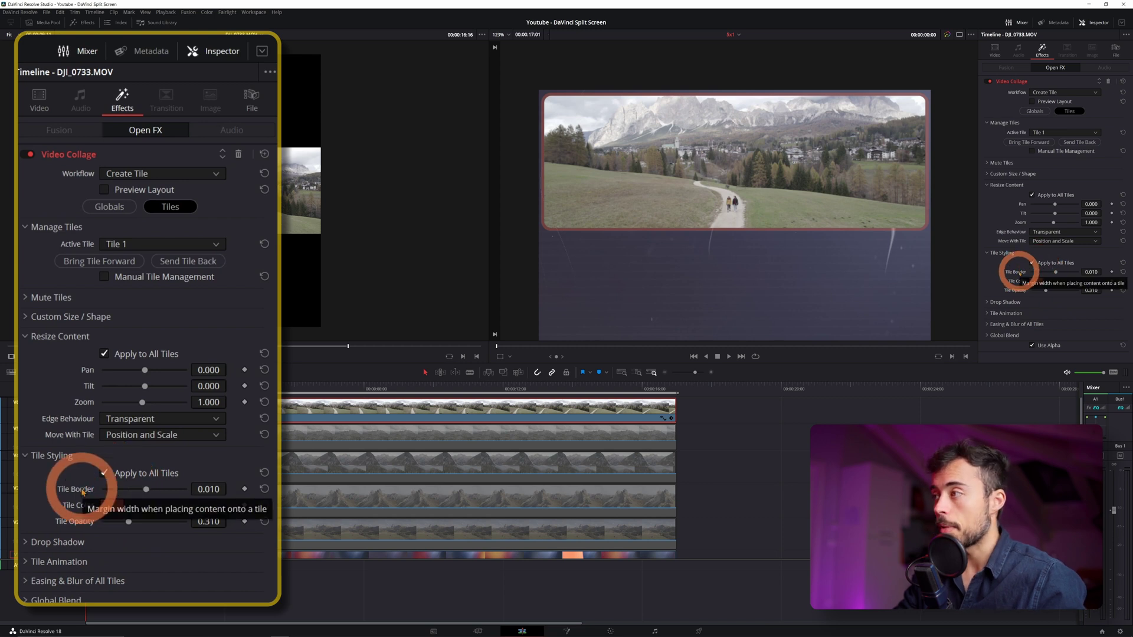
{"action": "double_click", "coordinate": [1019, 272]}
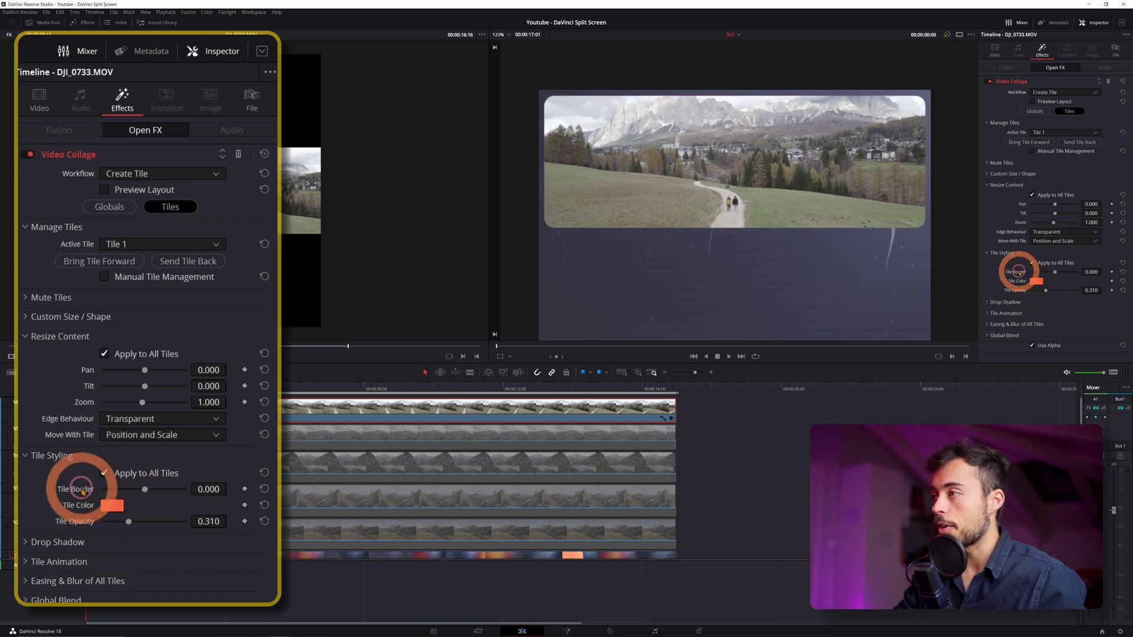
{"action": "left_click", "coordinate": [988, 253]}
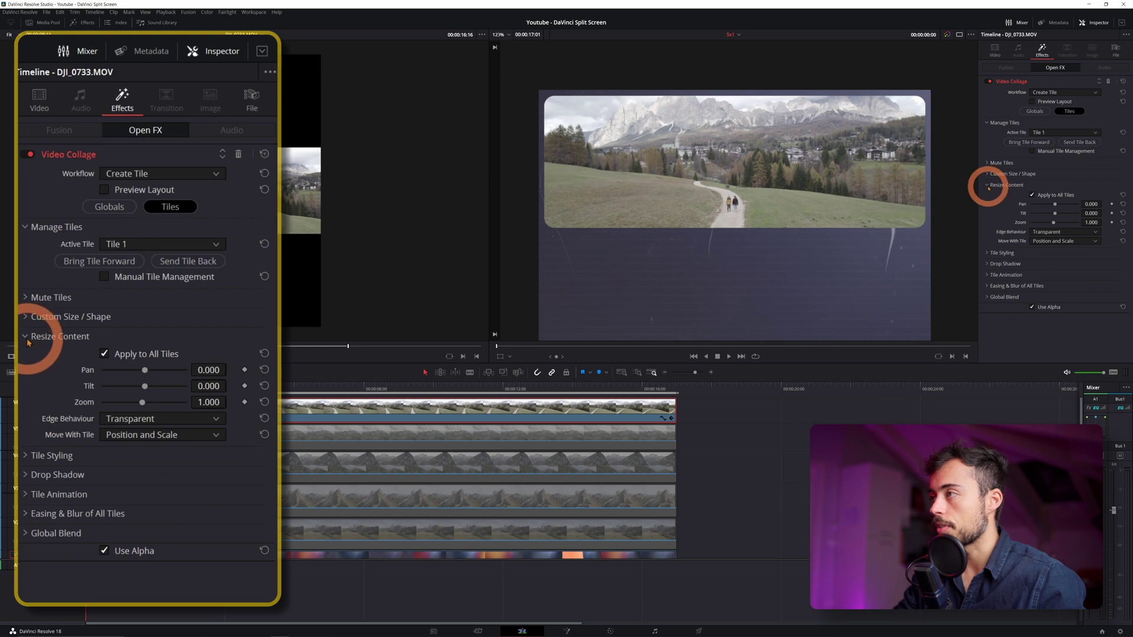
{"action": "left_click", "coordinate": [988, 185]}
- Give the tiles a drop shadow with a strength of 0.767 and a drop distance of 0.002
{"action": "left_click", "coordinate": [988, 207]}
{"action": "left_click_drag", "start_coordinate": [1036, 226], "coordinate": [1067, 231]}
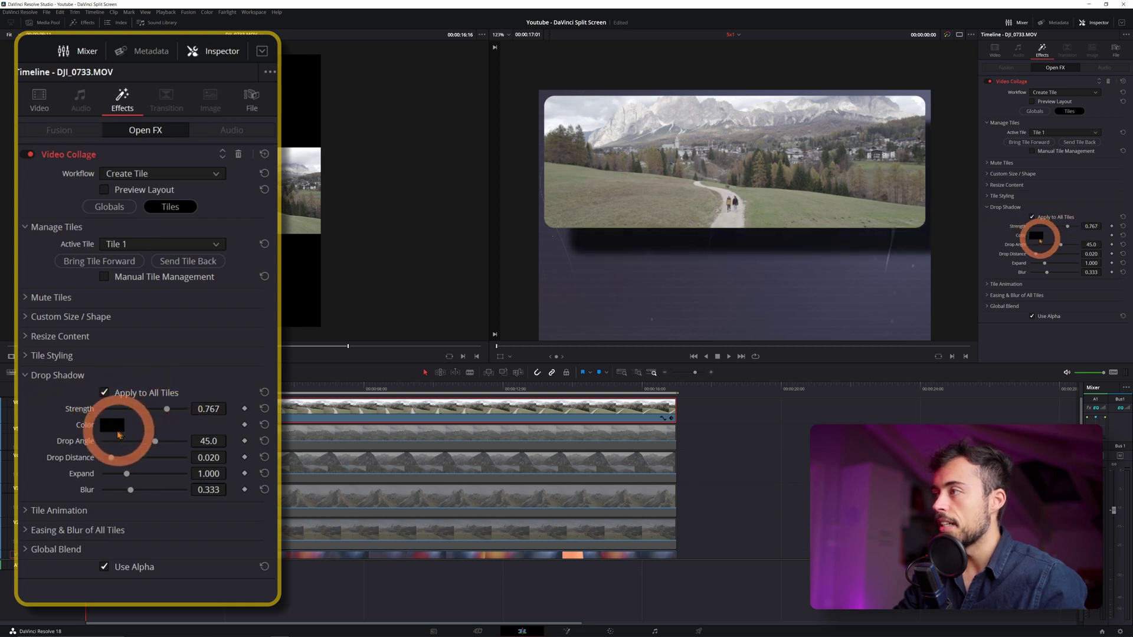
{"action": "left_click_drag", "start_coordinate": [1101, 255], "coordinate": [1096, 255]}
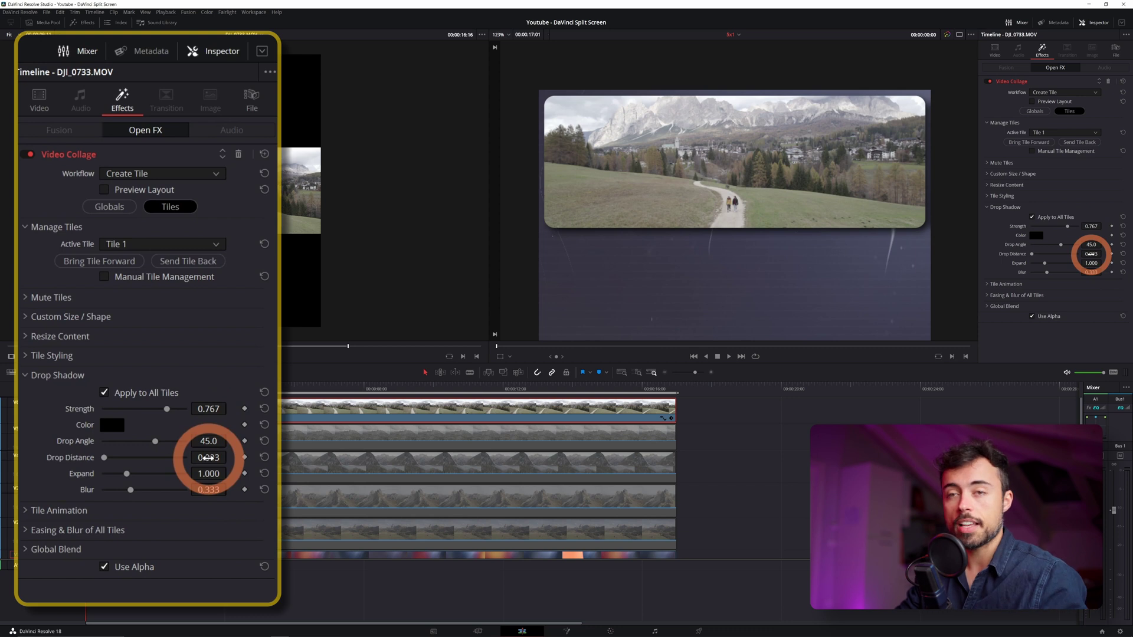
{"action": "mouse_move", "coordinate": [1091, 254]}
{"action": "left_mouse_down"}
{"action": "mouse_move", "coordinate": [1076, 253]}
{"action": "mouse_move", "coordinate": [1113, 253]}
{"action": "mouse_move", "coordinate": [1067, 257]}
{"action": "mouse_move", "coordinate": [1100, 254]}
{"action": "left_mouse_up"}
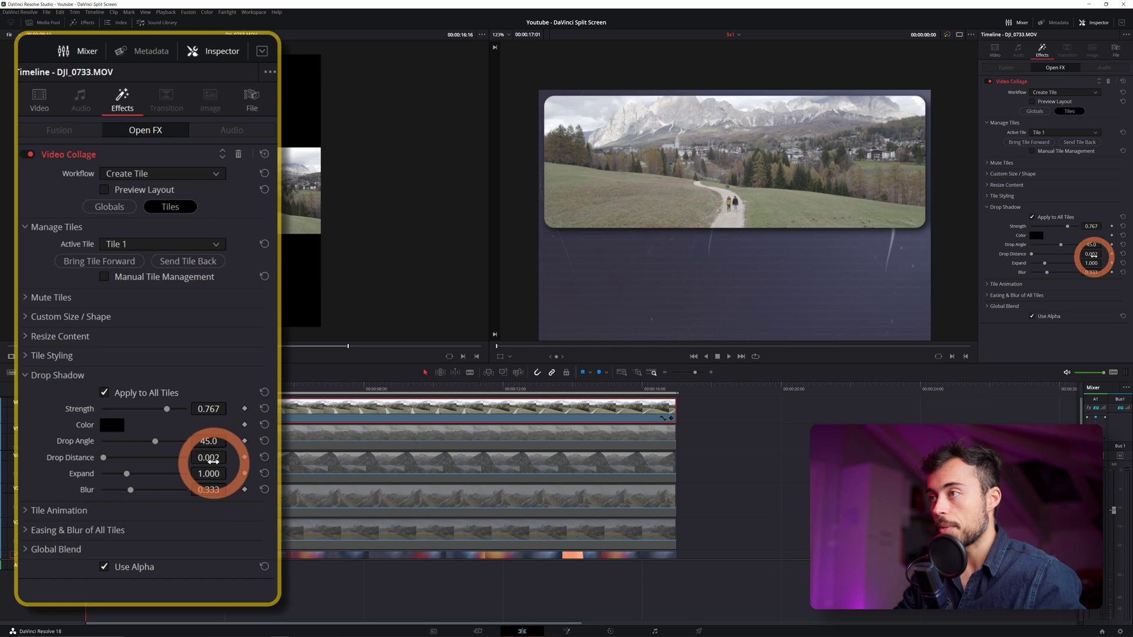
{"action": "left_click", "coordinate": [1092, 254]}
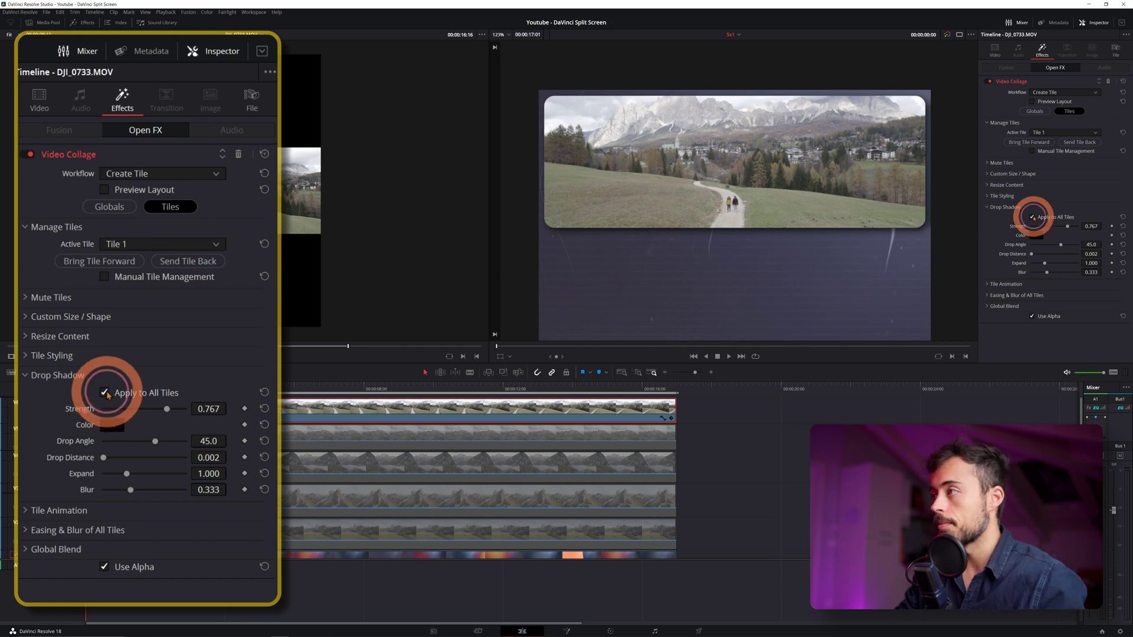
{"action": "left_click", "coordinate": [27, 376]}
- Set the tile animation to Intro Only, with Shrink disabled and Fly enabled
{"action": "left_click", "coordinate": [26, 395]}
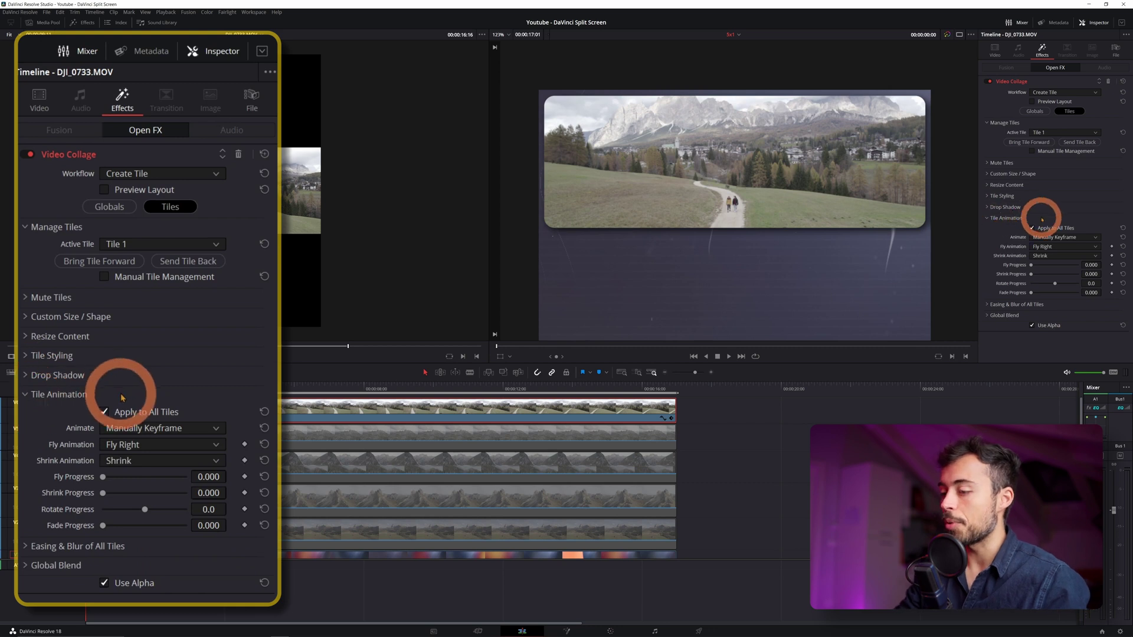
{"action": "left_click", "coordinate": [159, 429]}
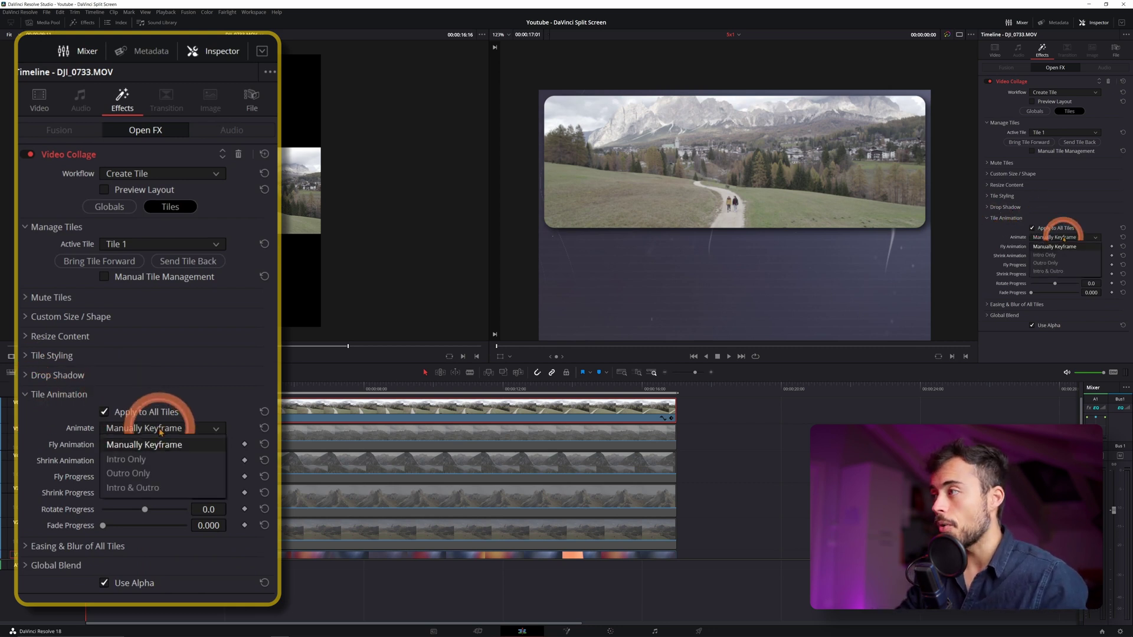
{"action": "left_click", "coordinate": [148, 460]}
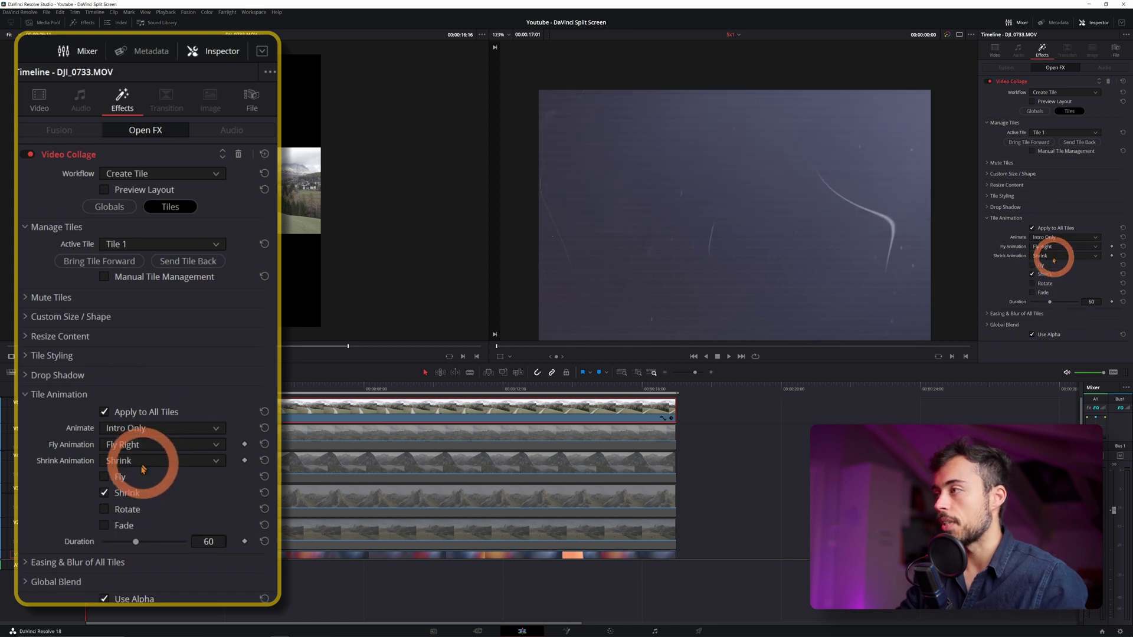
{"action": "left_click", "coordinate": [108, 489]}
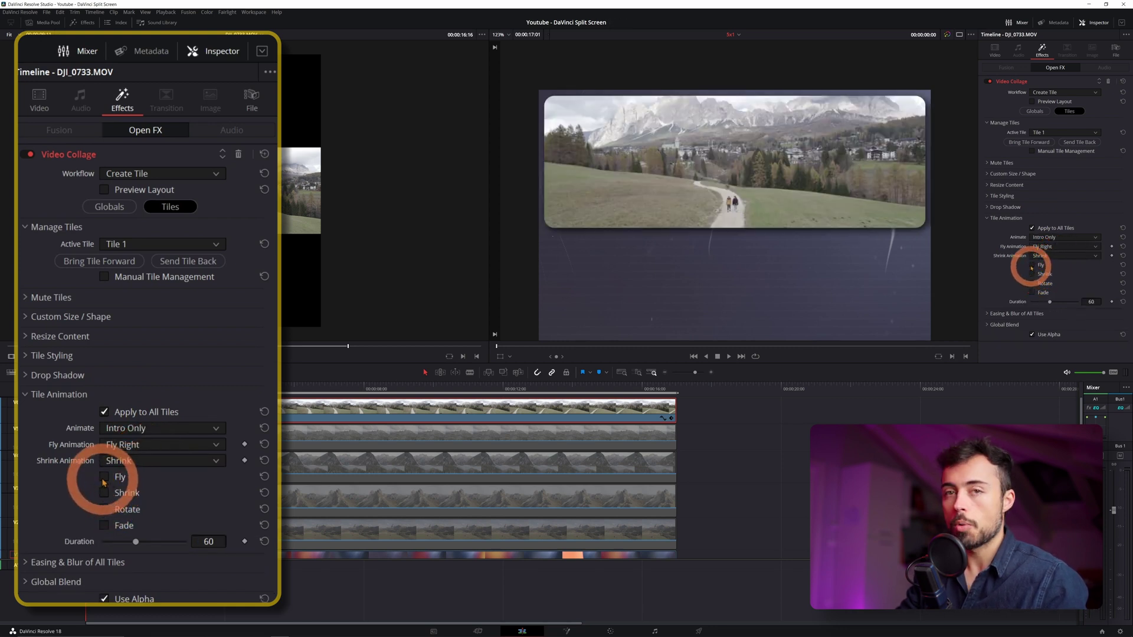
{"action": "left_click", "coordinate": [104, 477]}
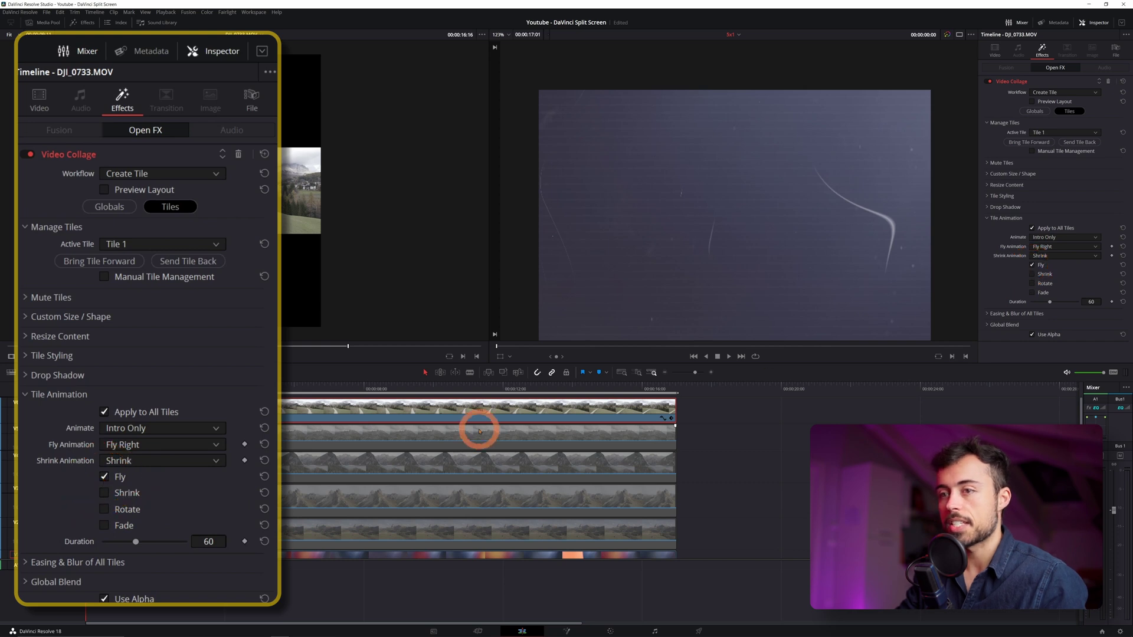
- Play back the fly-in animation, shorten its duration to 15, and preview it again
{"action": "key", "text": "space"}
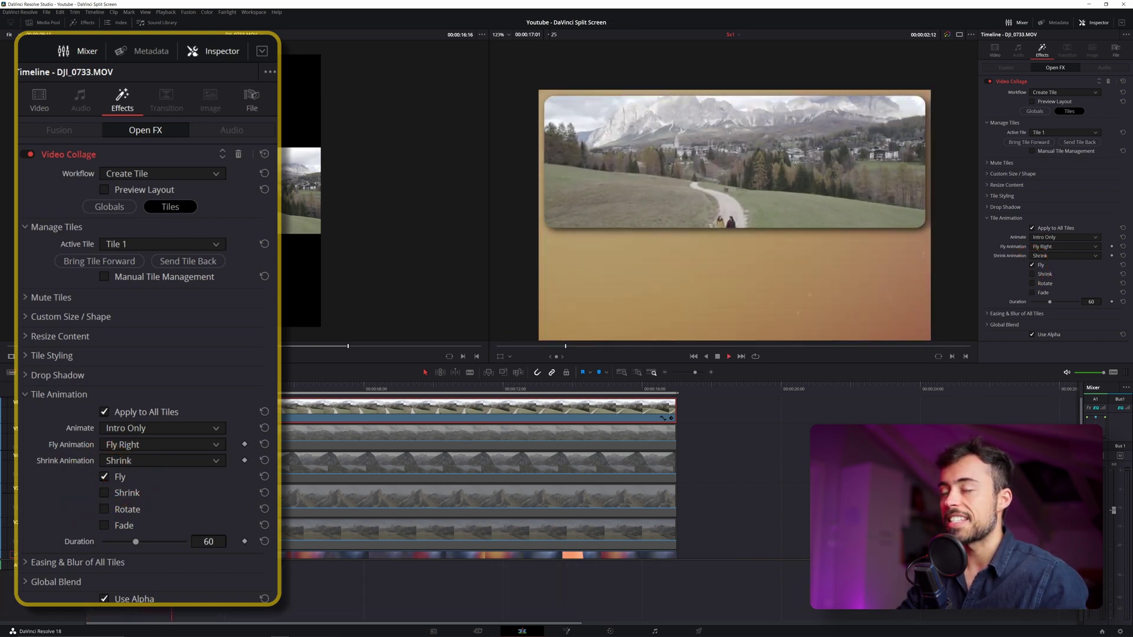
{"action": "key", "text": "space"}
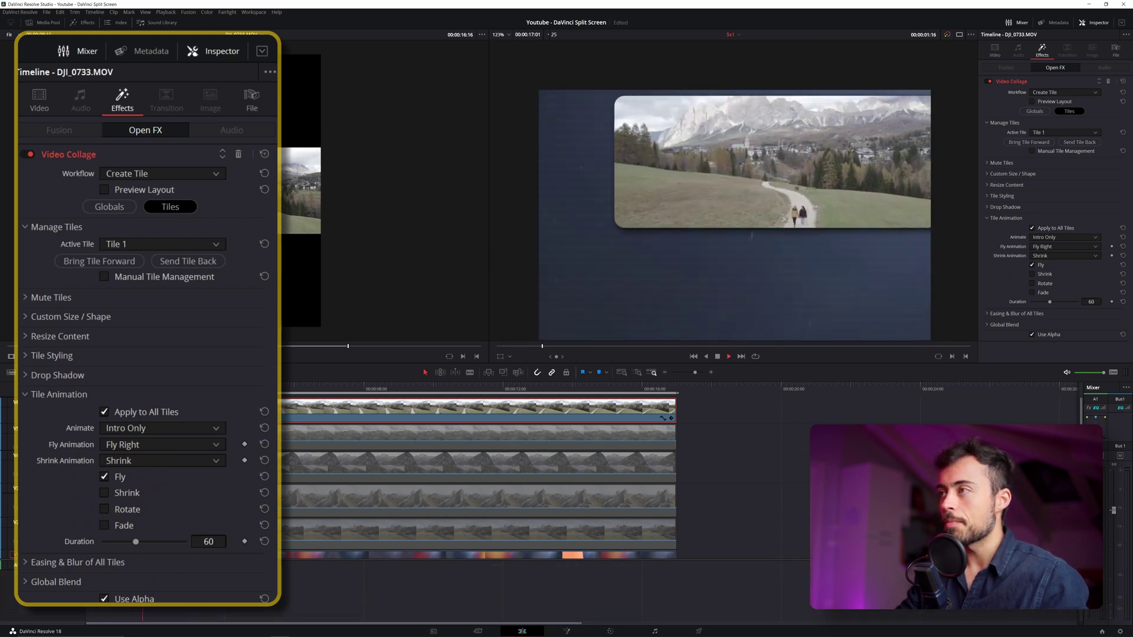
{"action": "key", "text": "space"}
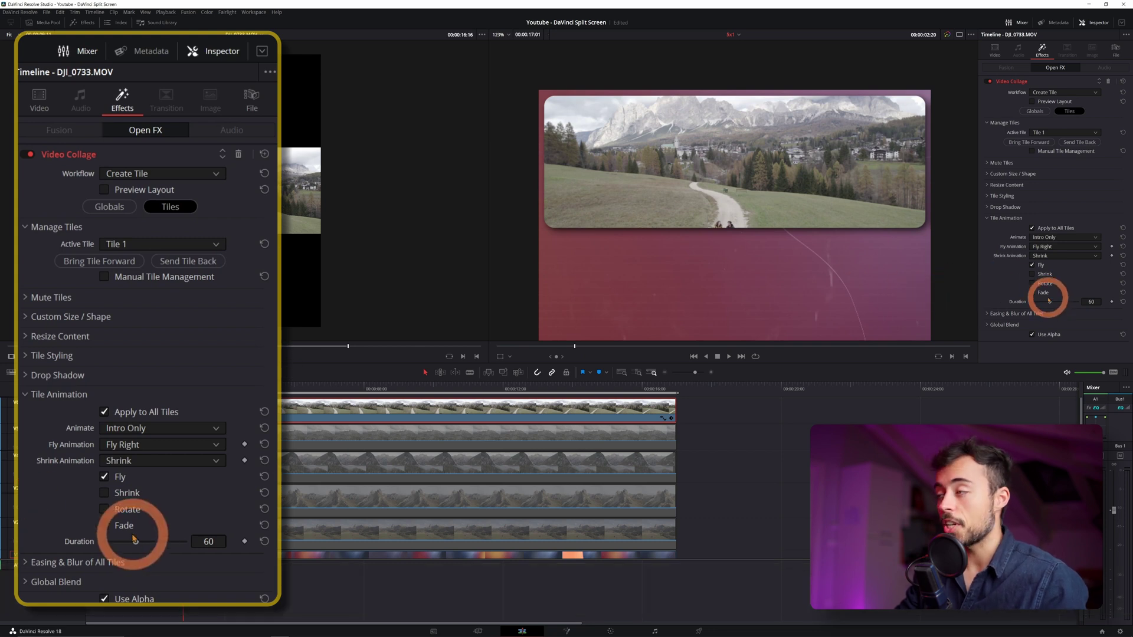
{"action": "left_click_drag", "start_coordinate": [140, 547], "coordinate": [112, 546]}
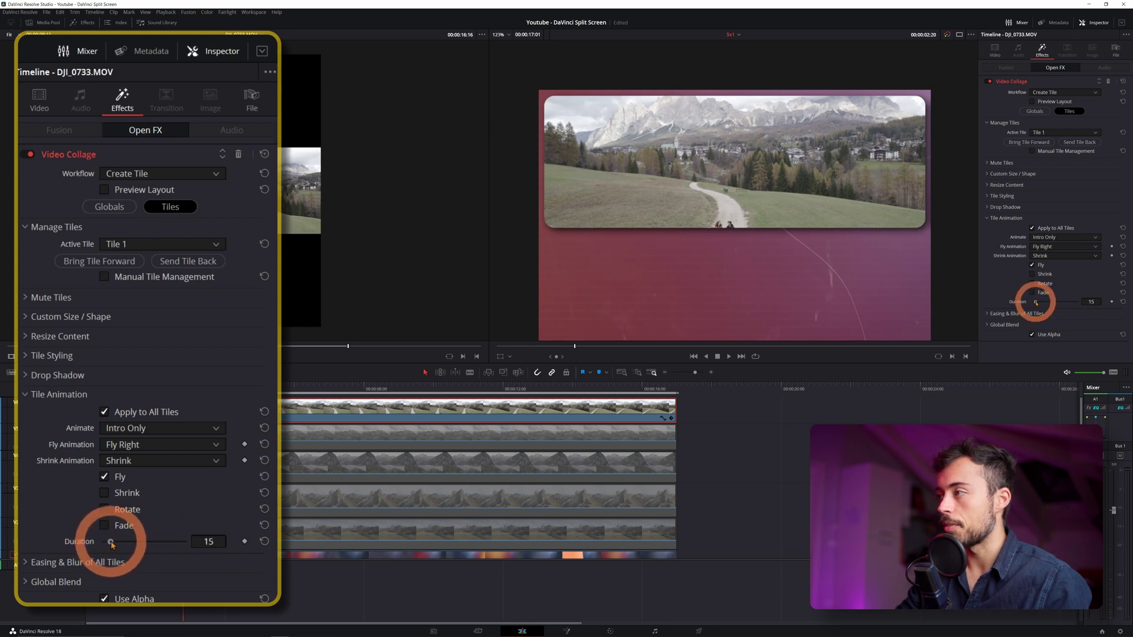
{"action": "key", "text": "space"}
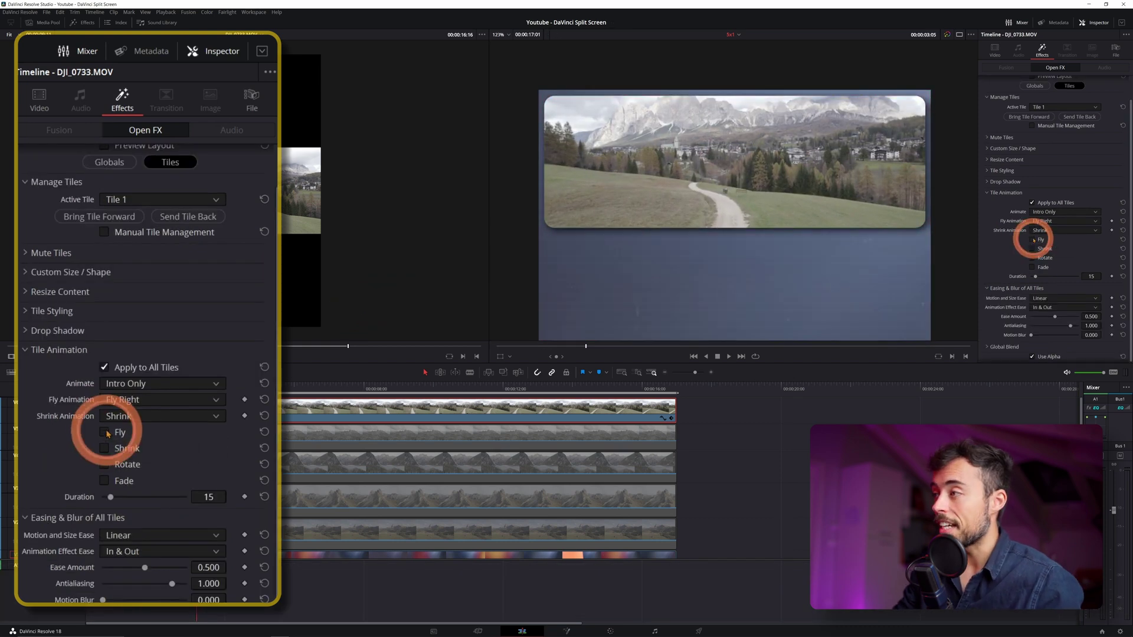
- Try Shrink and Rotate in turn as the tile's only intro animation, playing back each one
{"action": "left_click", "coordinate": [1031, 249]}
{"action": "key", "text": "space"}
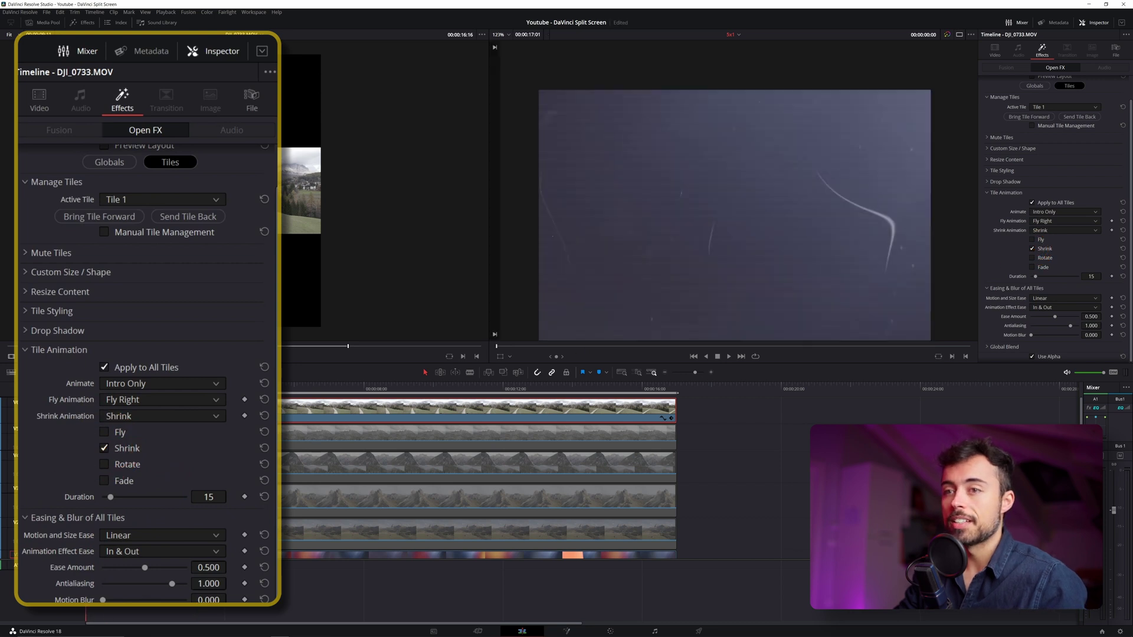
{"action": "key", "text": "space"}
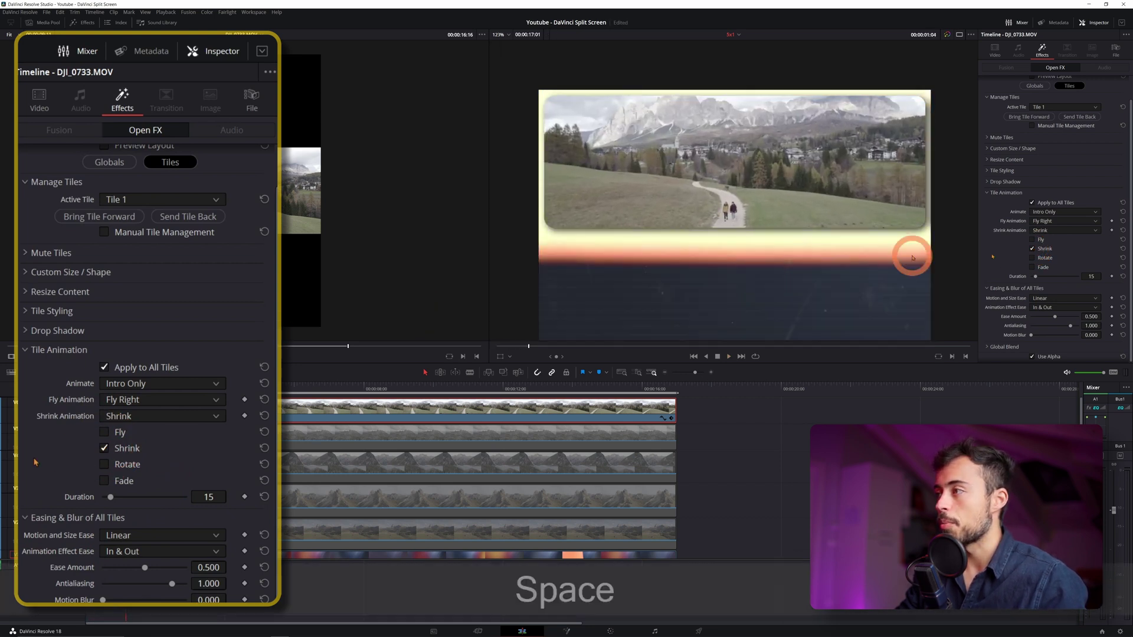
{"action": "left_click", "coordinate": [1031, 258]}
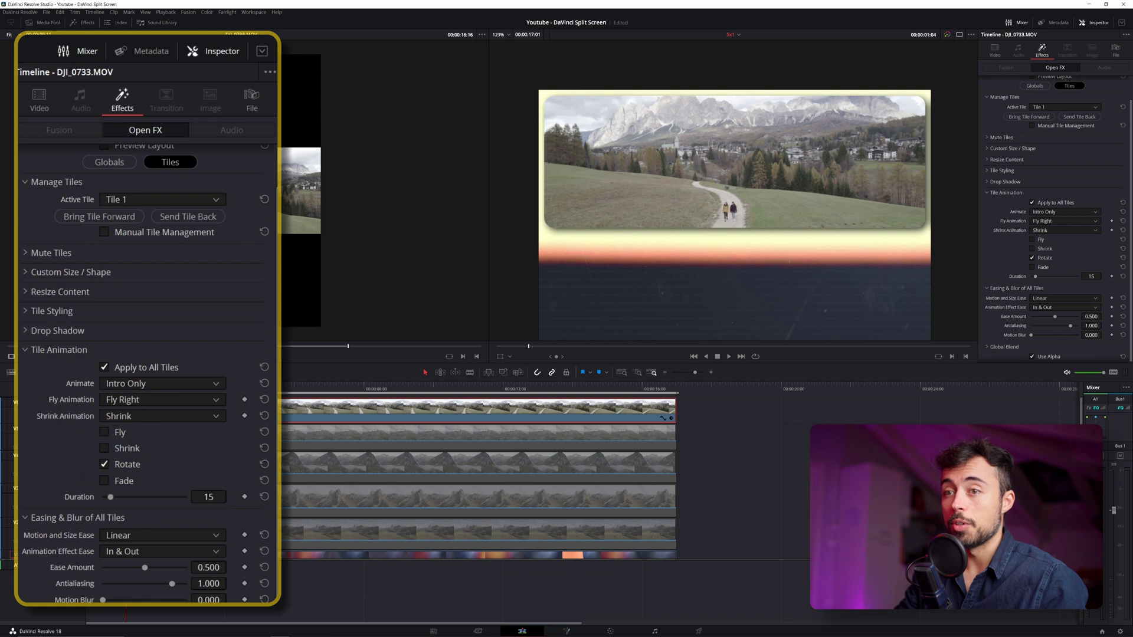
{"action": "key", "text": "space"}
{"action": "key", "text": "space"}
- Make Fade the tile's only intro animation in place of Rotate, and play it back
{"action": "left_click", "coordinate": [1032, 268]}
{"action": "left_click", "coordinate": [1032, 258]}
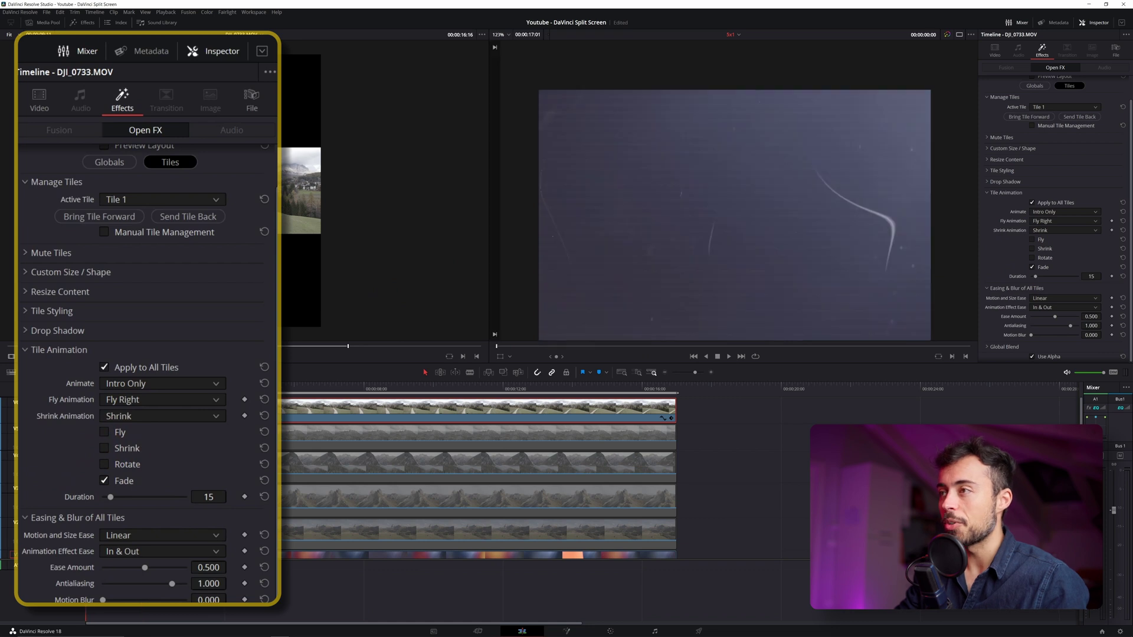
{"action": "key", "text": "space"}
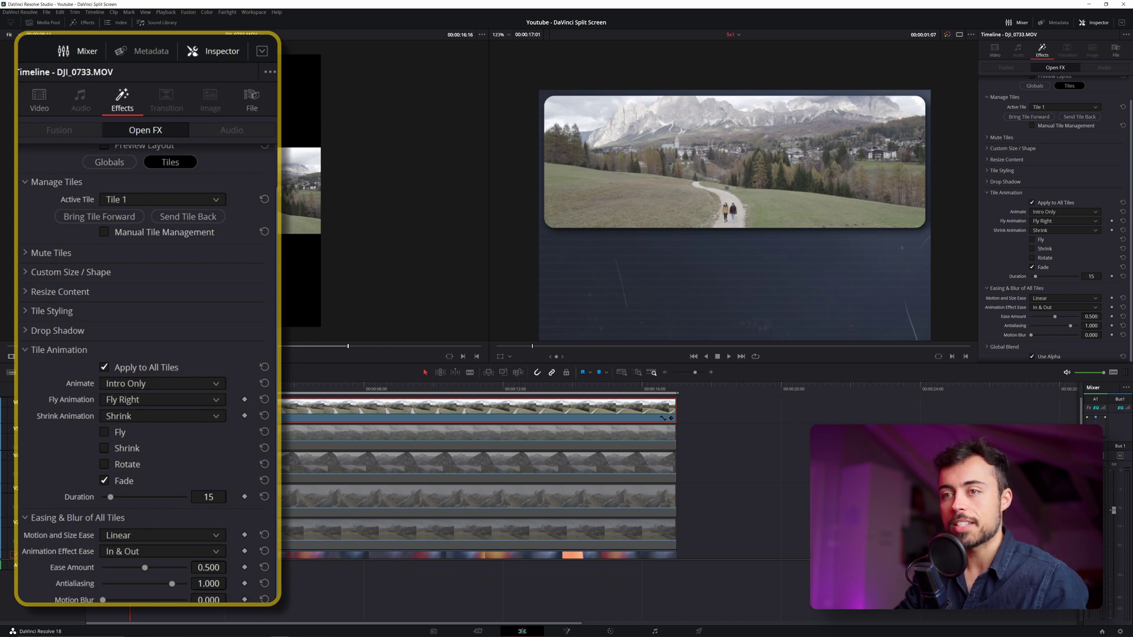
- Save the project, then make Fly the tile's only intro animation in place of Fade and play it back
{"action": "key", "text": "space"}
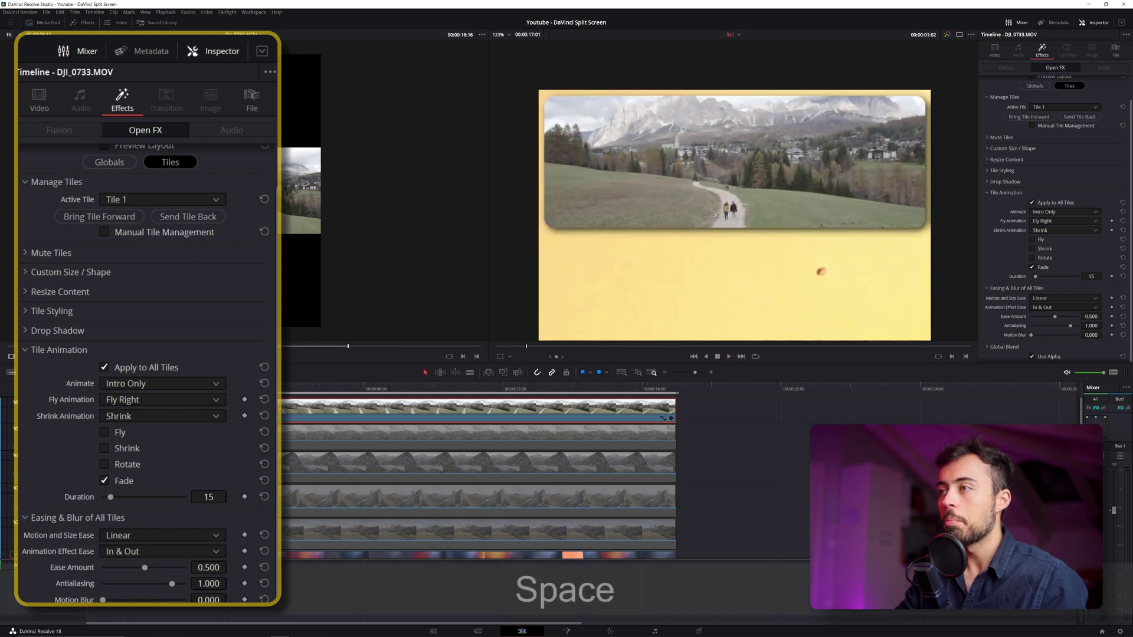
{"action": "key", "text": "ctrl+s"}
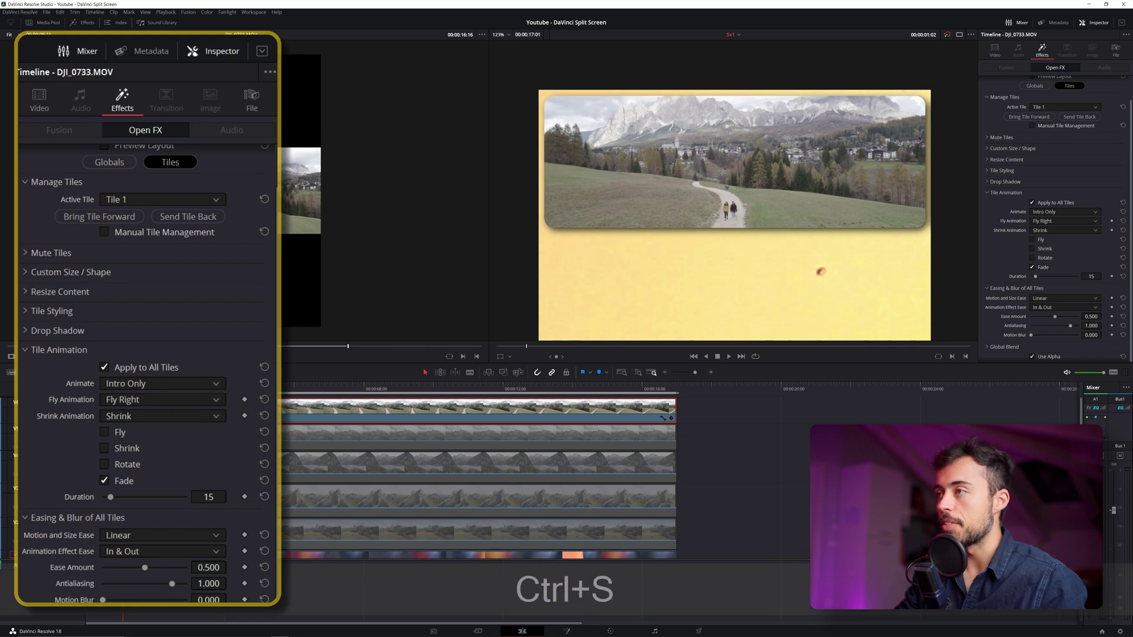
{"action": "left_click", "coordinate": [105, 432]}
{"action": "left_click", "coordinate": [105, 480]}
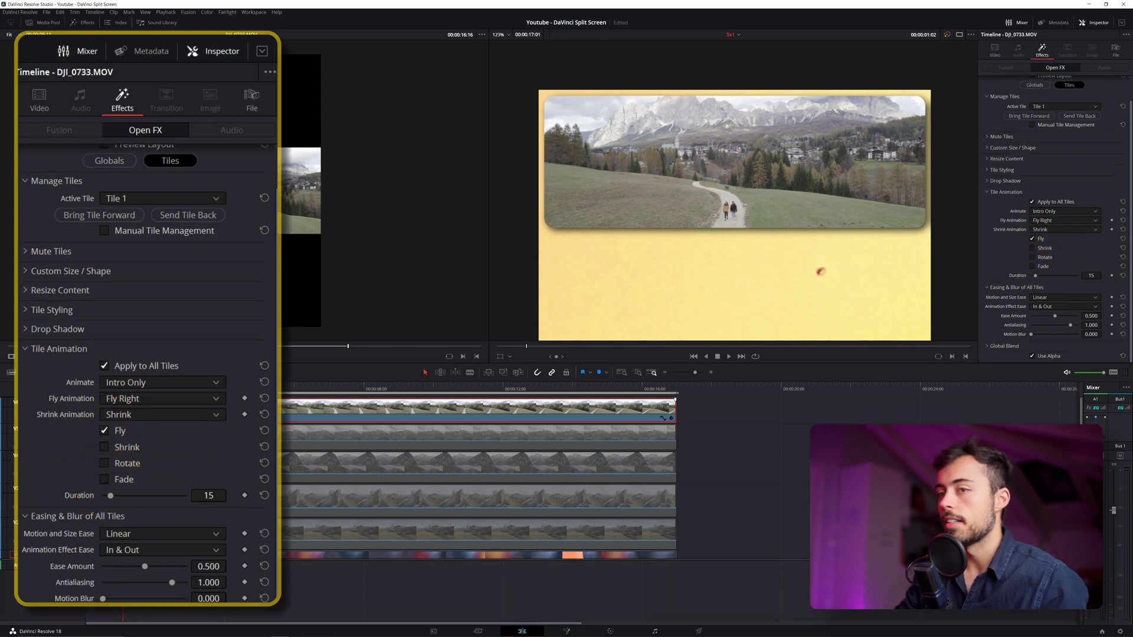
{"action": "key", "text": "space"}
{"action": "left_click", "coordinate": [277, 361]}
- Set Motion and Size Ease to In & Out for all tiles and play back the fly-in
{"action": "scroll", "coordinate": [1033, 231], "scroll_direction": "up", "scroll_amount": 1}
{"action": "left_click", "coordinate": [1030, 219]}
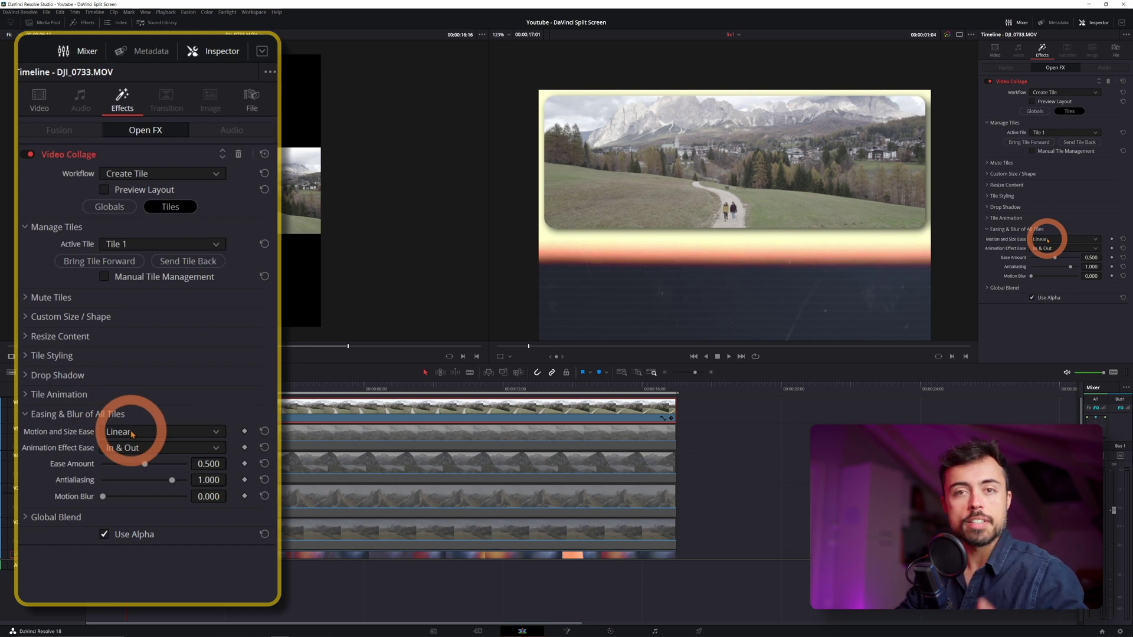
{"action": "left_click", "coordinate": [1058, 240]}
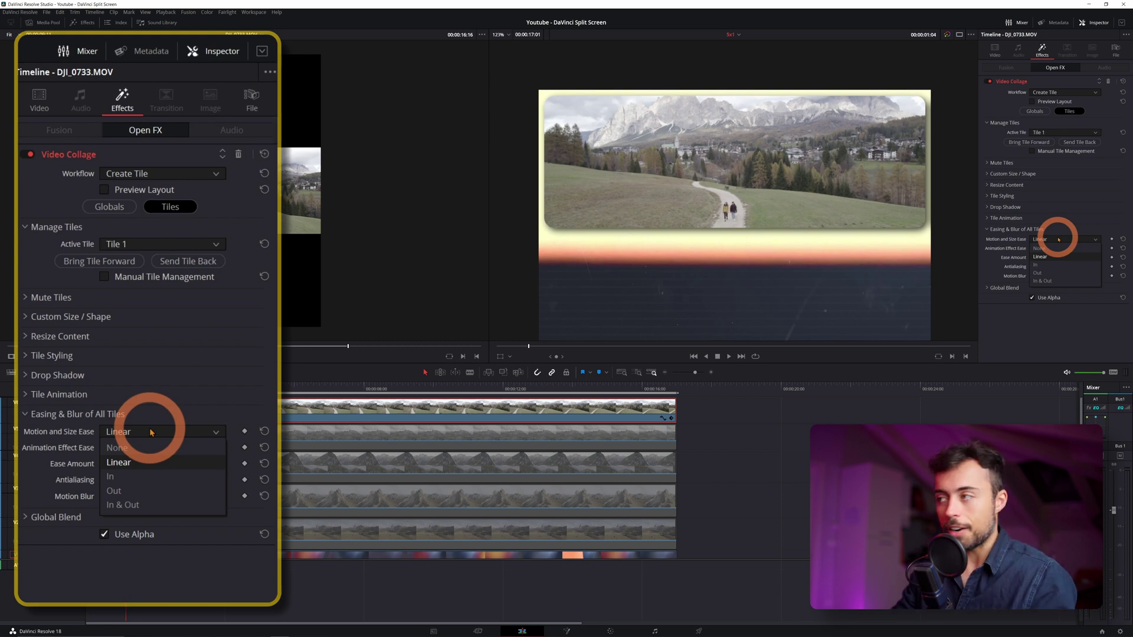
{"action": "left_click", "coordinate": [1053, 281]}
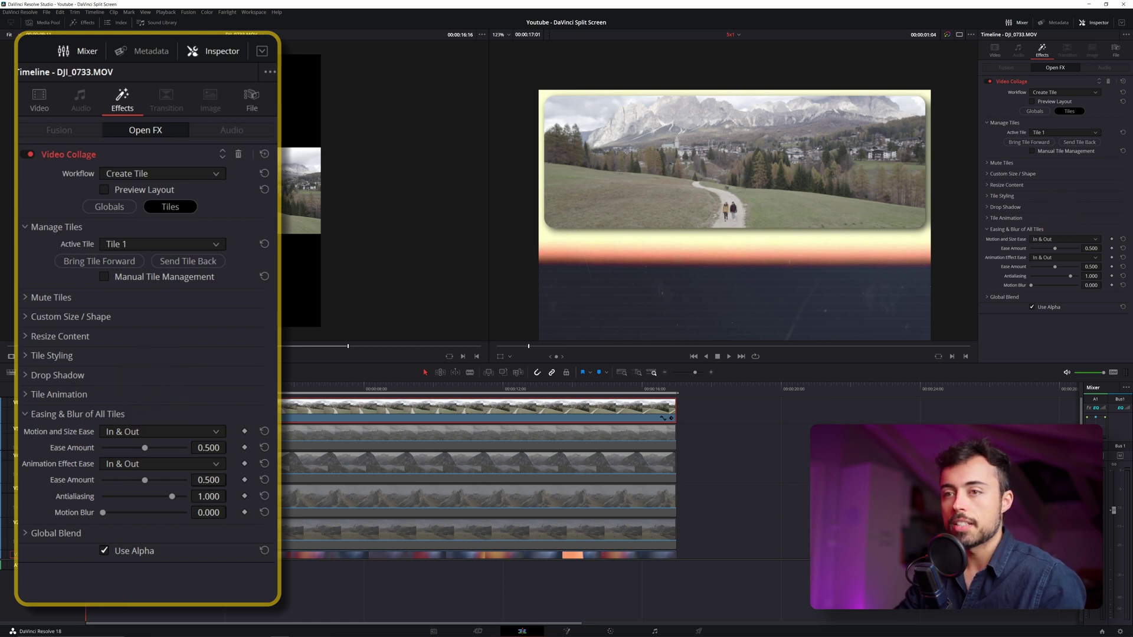
{"action": "key", "text": "space"}
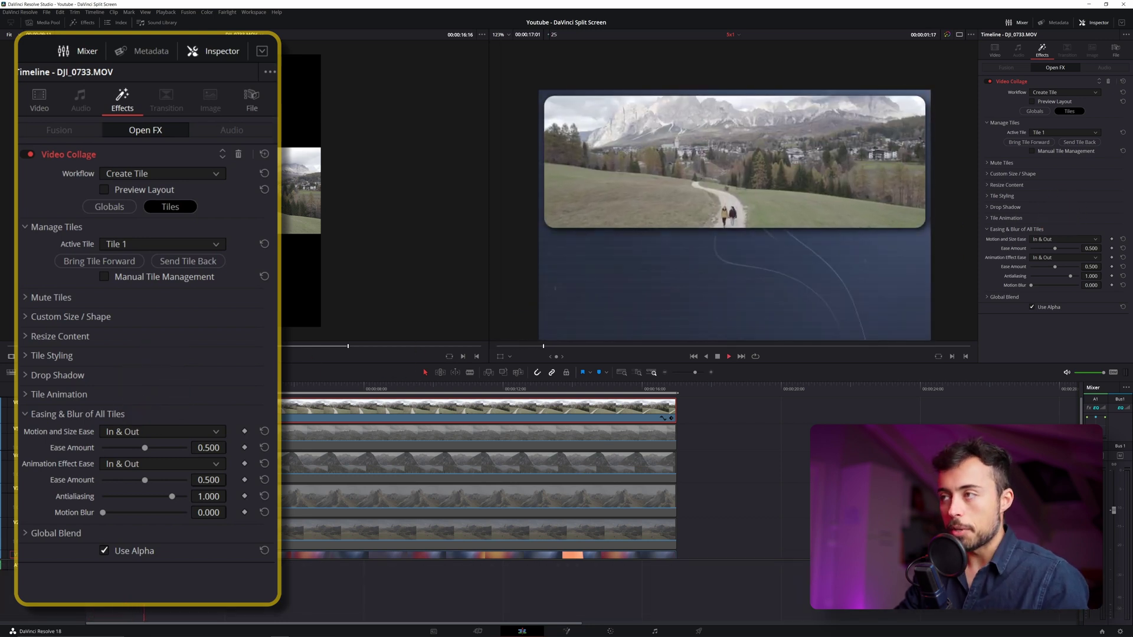
{"action": "key", "text": "space"}
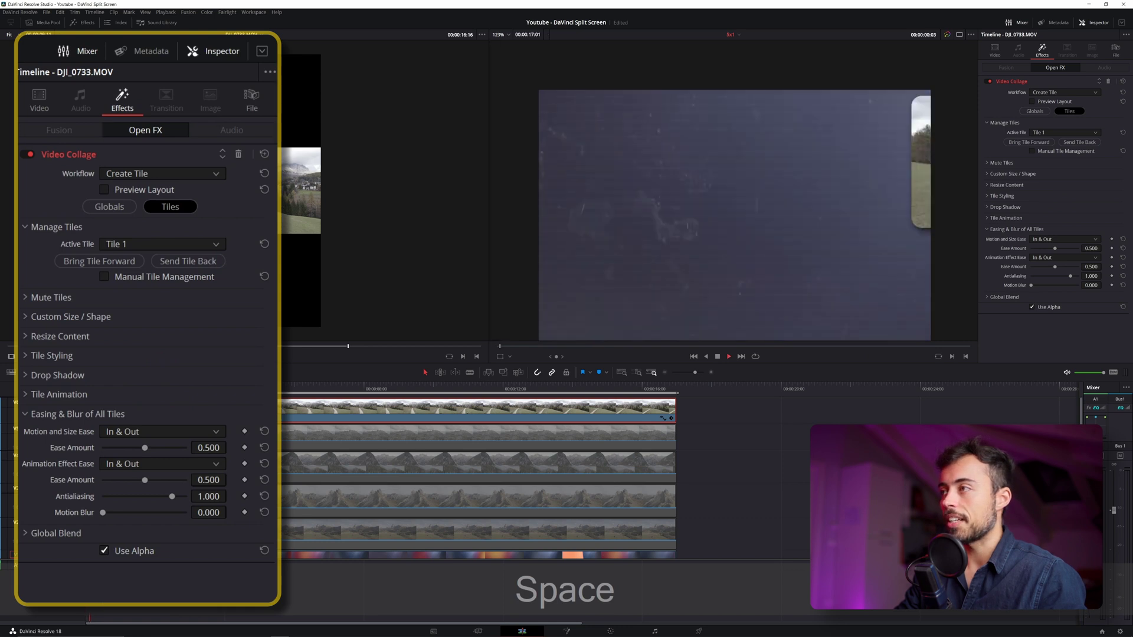
{"action": "key", "text": "space"}
{"action": "left_click", "coordinate": [765, 296]}
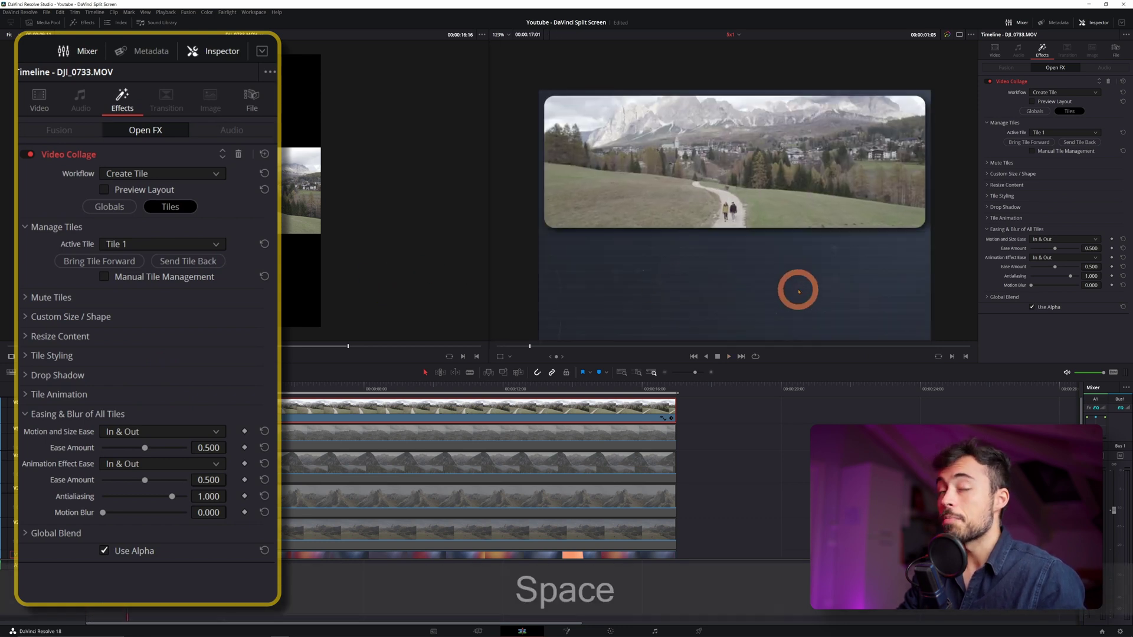
- Raise the Ease Amount of the Animation Effect Ease to 1.000 and play back the fly-in
{"action": "left_click_drag", "start_coordinate": [145, 480], "coordinate": [195, 481]}
{"action": "key", "text": "space"}
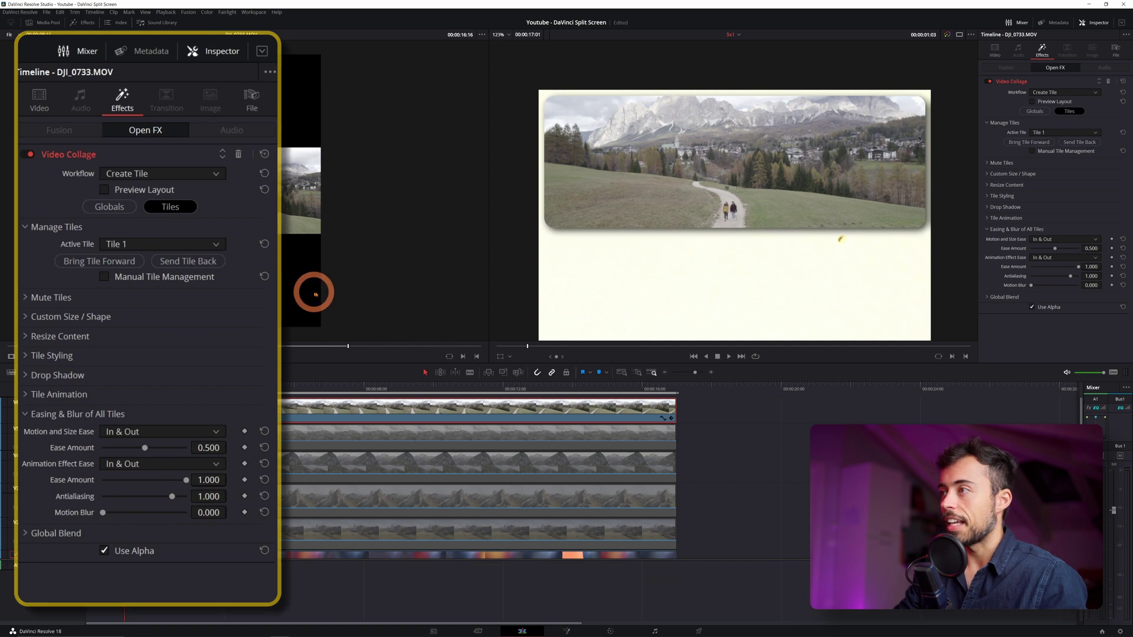
{"action": "key", "text": "space"}
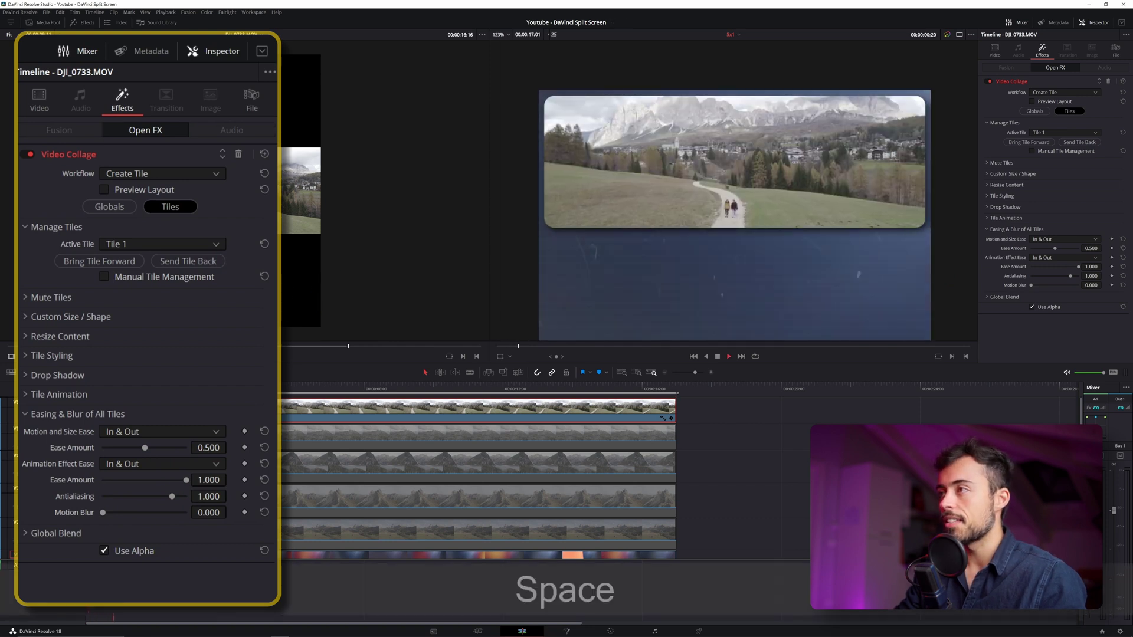
{"action": "key", "text": "space"}
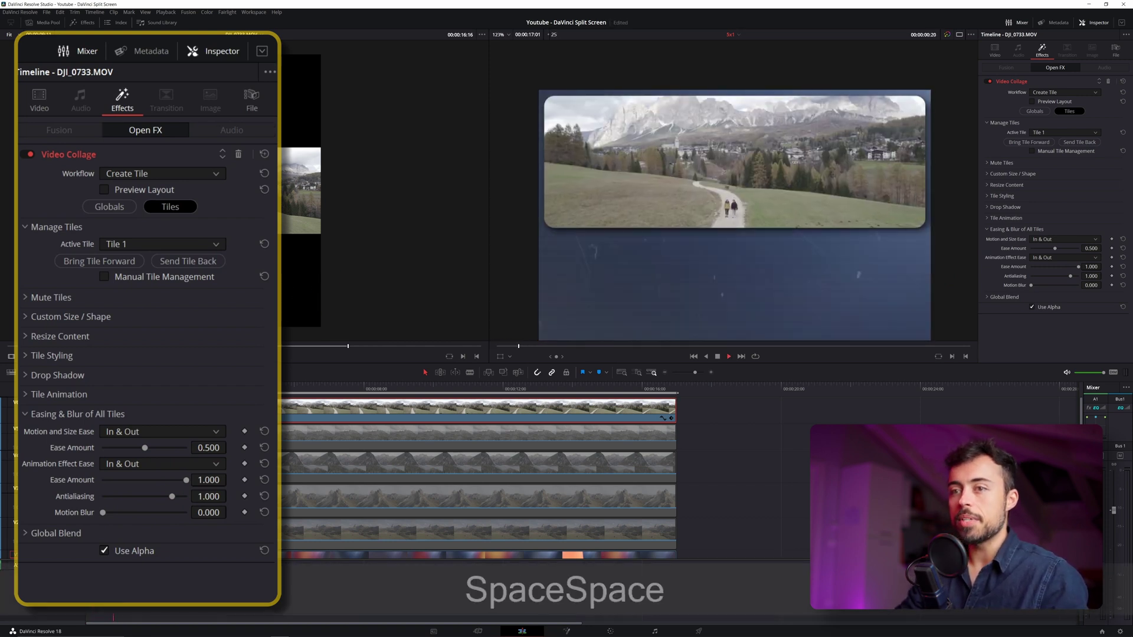
{"action": "left_click", "coordinate": [665, 309]}
{"action": "key", "text": "space"}
- Try an Animation Effect Ease Amount of 0.000 in playback, then restore it to 0.500 and preview again
{"action": "left_click", "coordinate": [1031, 266]}
{"action": "key", "text": "space"}
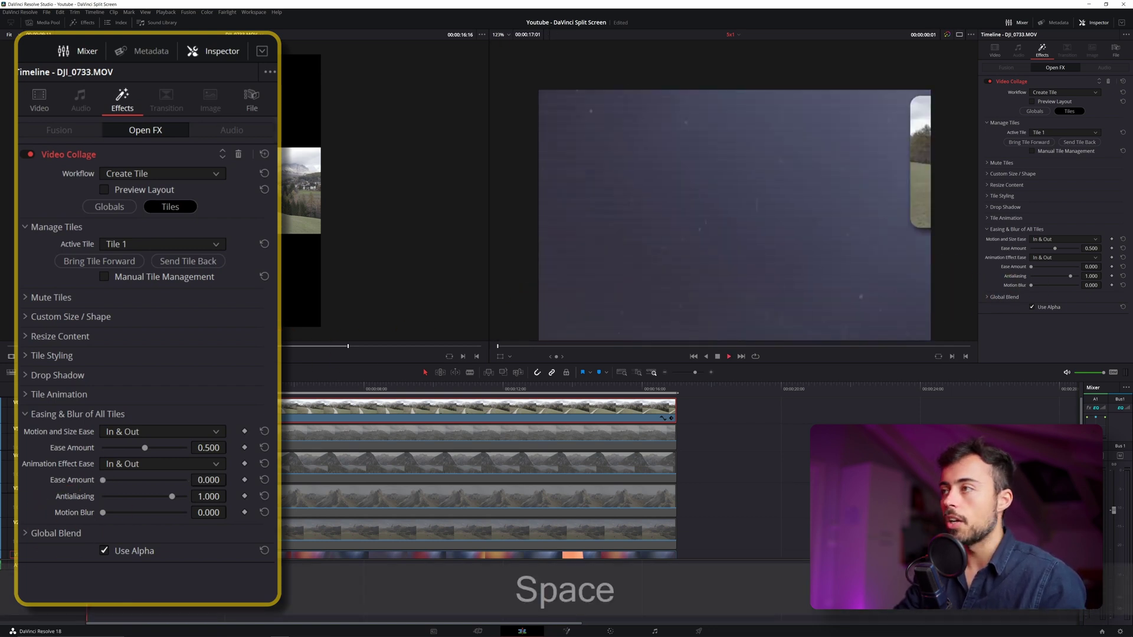
{"action": "left_click", "coordinate": [374, 340]}
{"action": "left_click_drag", "start_coordinate": [1031, 267], "coordinate": [1055, 265]}
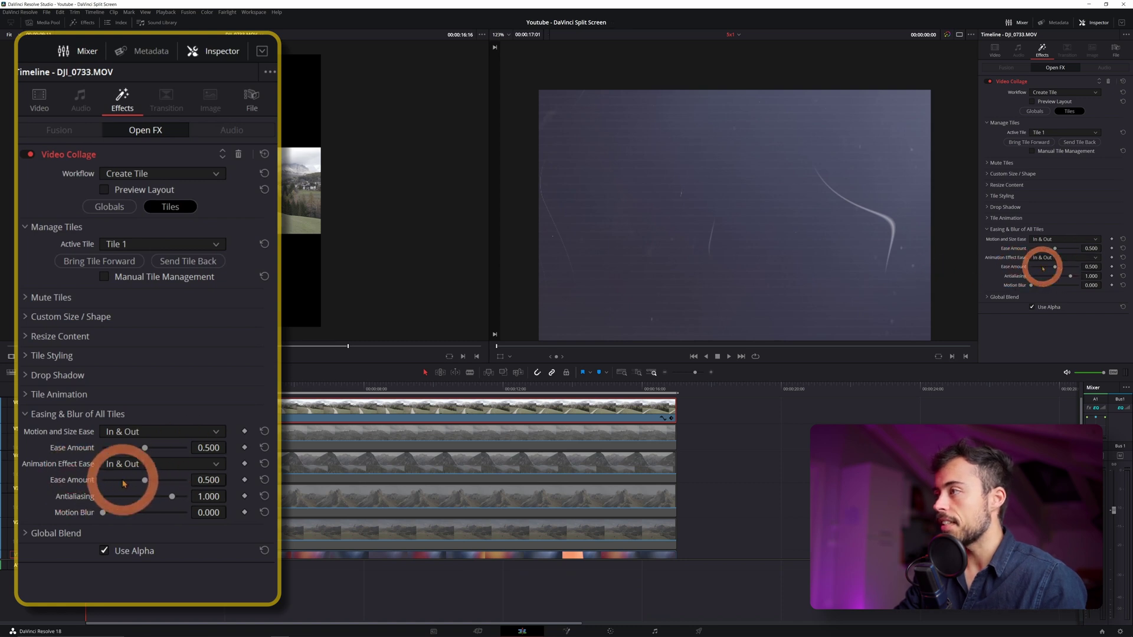
{"action": "key", "text": "space"}
{"action": "left_click", "coordinate": [919, 338]}
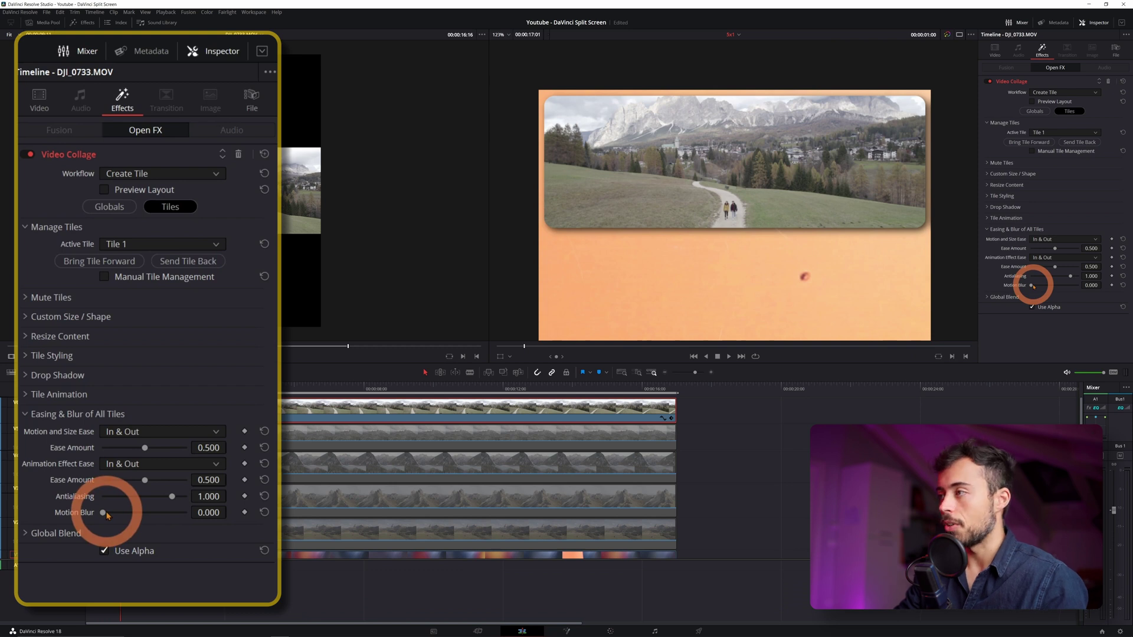
- Set the tiles' Motion Blur to 0.697 and play back the fly-in from the start
{"action": "left_click_drag", "start_coordinate": [1032, 285], "coordinate": [1070, 289]}
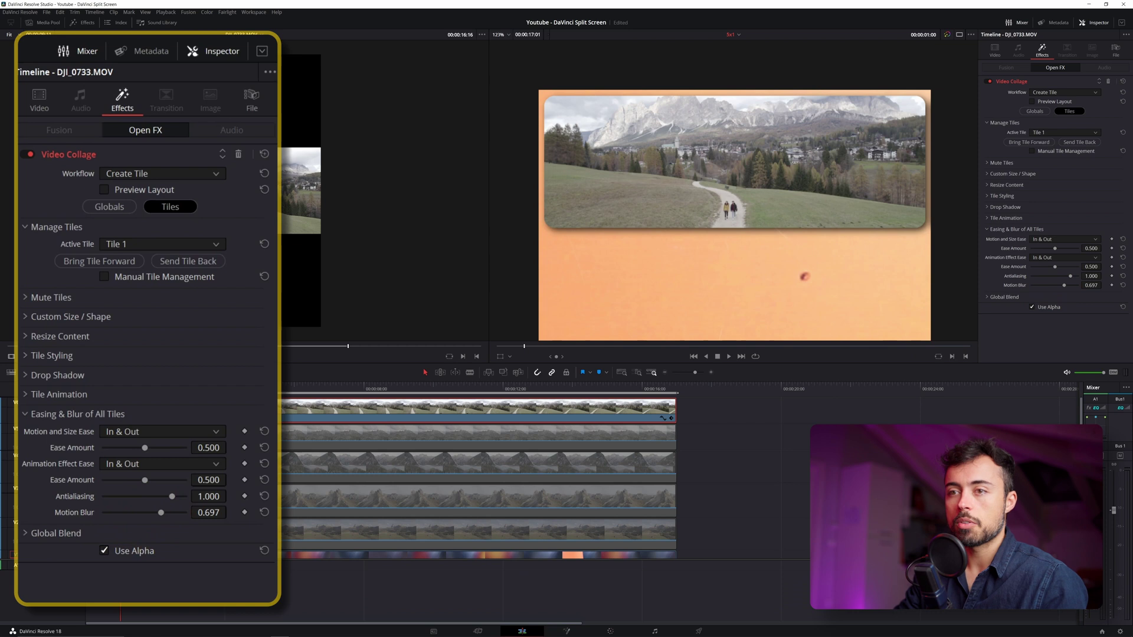
{"action": "key", "text": "space"}
{"action": "key", "text": "space"}
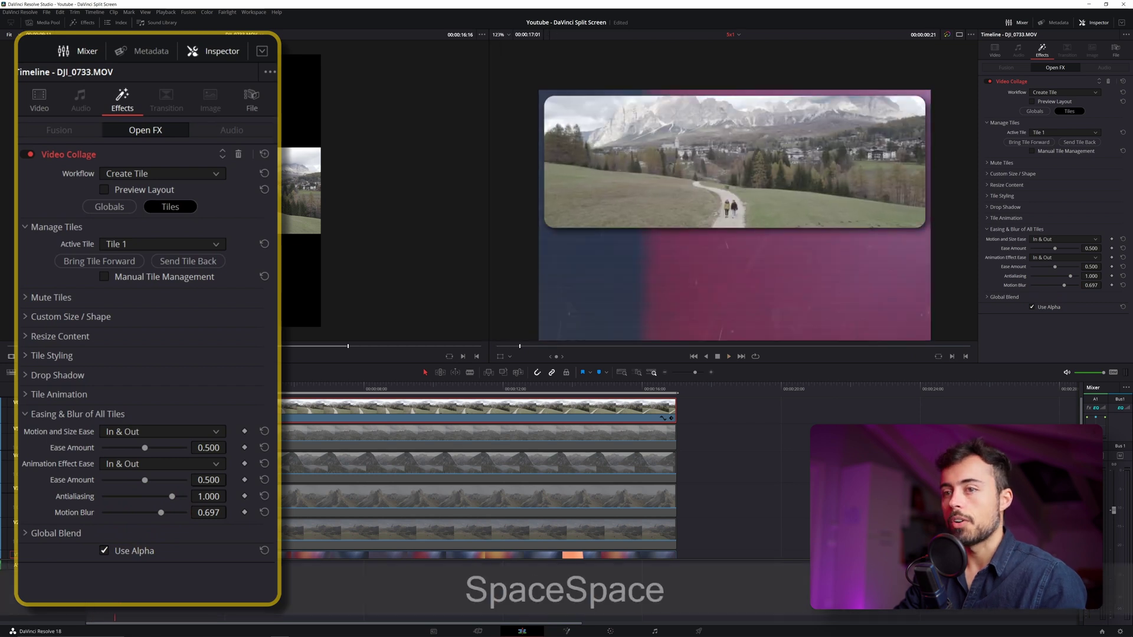
{"action": "key", "text": "space"}
{"action": "key", "text": "space"}
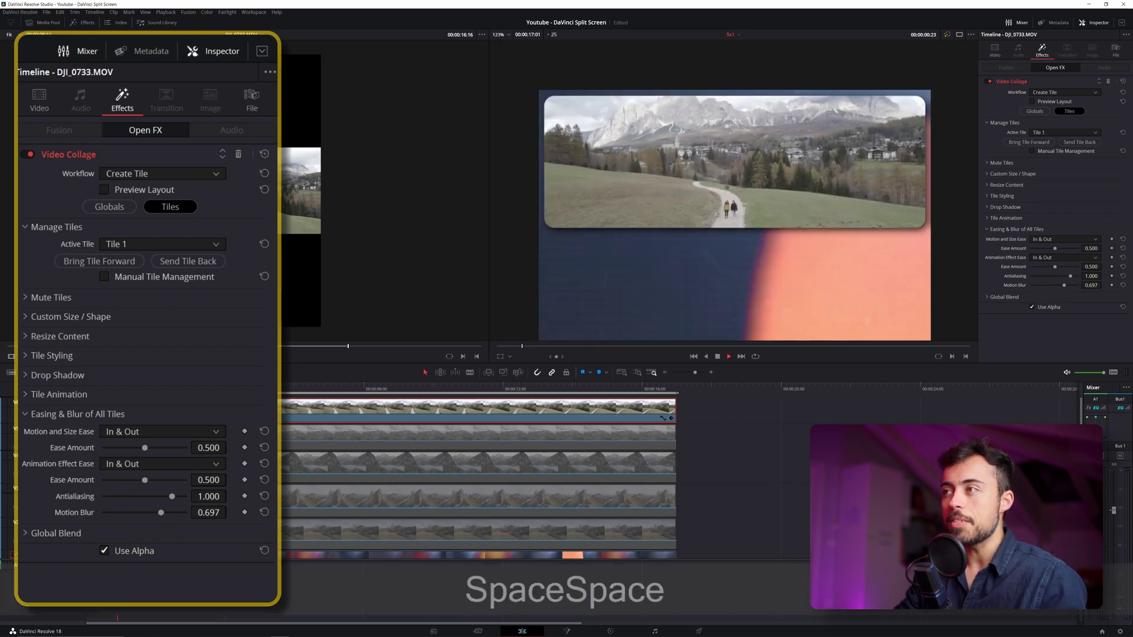
{"action": "key", "text": "space"}
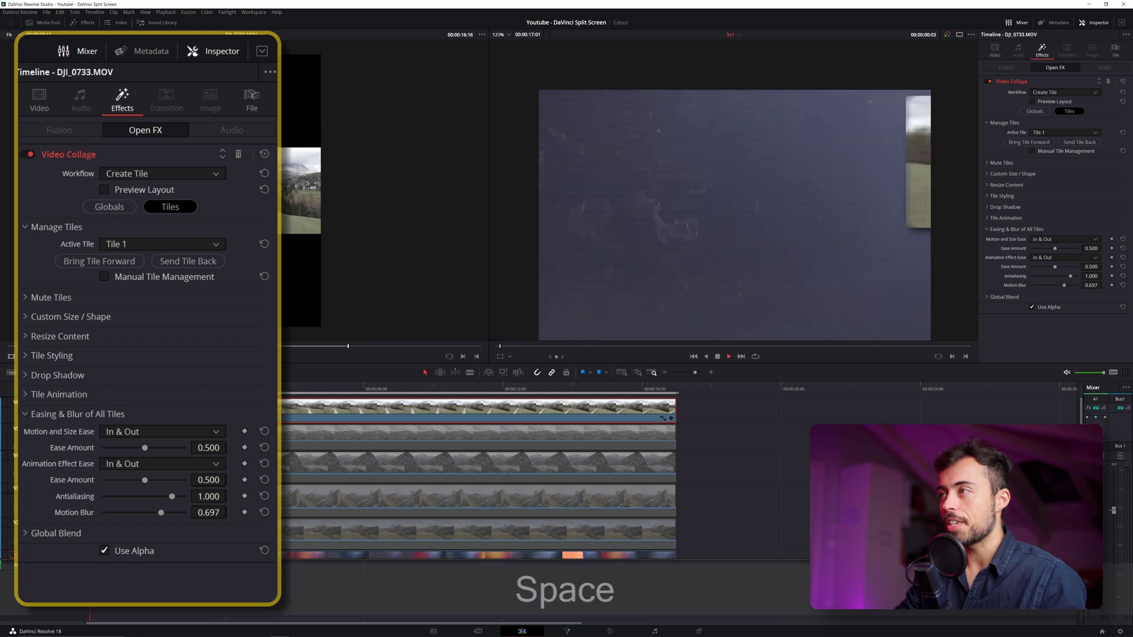
{"action": "key", "text": "space"}
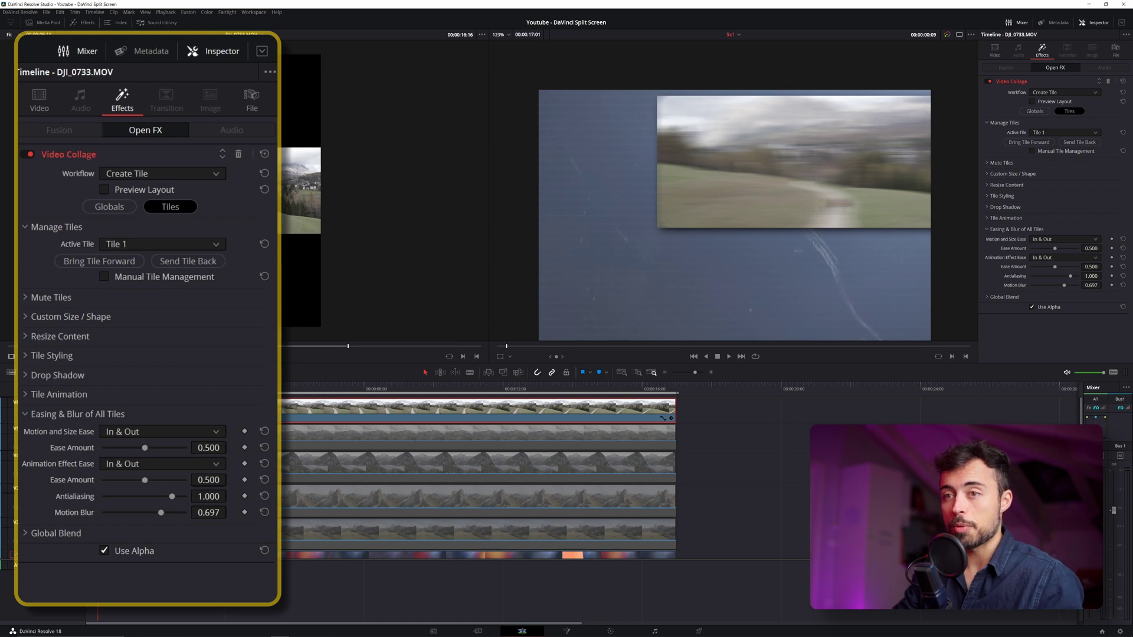
- Step frame by frame through the fly-in to examine the motion blur on the moving tile, then resume playback
{"action": "key", "text": "Right"}
{"action": "key", "text": "Right"}
{"action": "key", "text": "Right"}
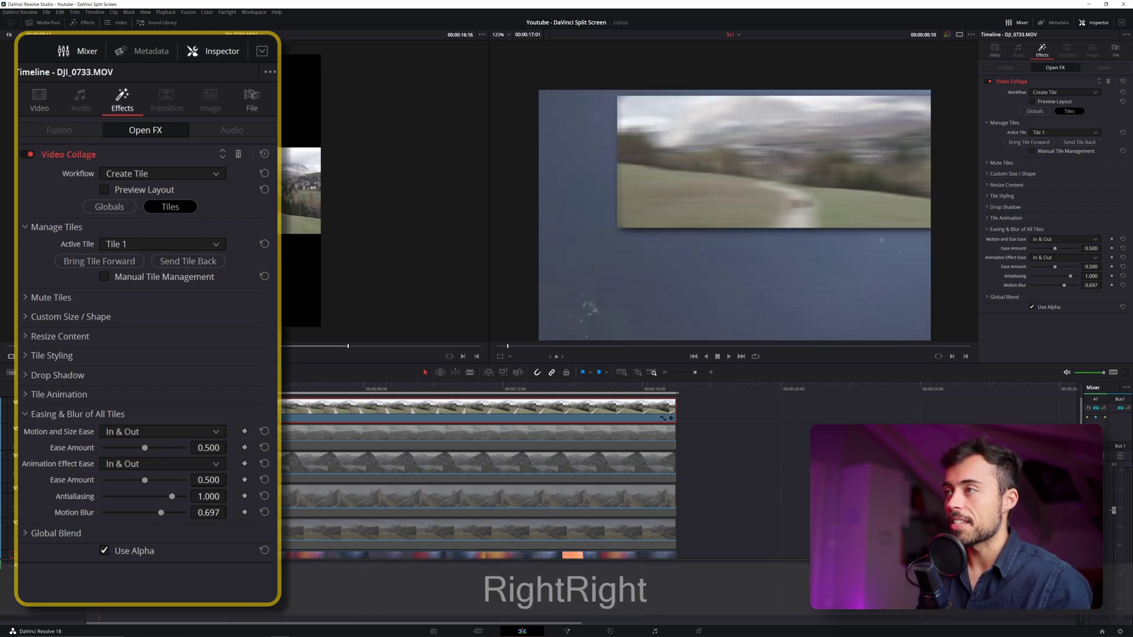
{"action": "key", "text": "Right"}
{"action": "key", "text": "Right"}
{"action": "key", "text": "Right"}
{"action": "key", "text": "Right"}
{"action": "key", "text": "Right"}
{"action": "key", "text": "Right"}
{"action": "key", "text": "Right"}
{"action": "key", "text": "Left"}
{"action": "key", "text": "Left"}
{"action": "key", "text": "Right"}
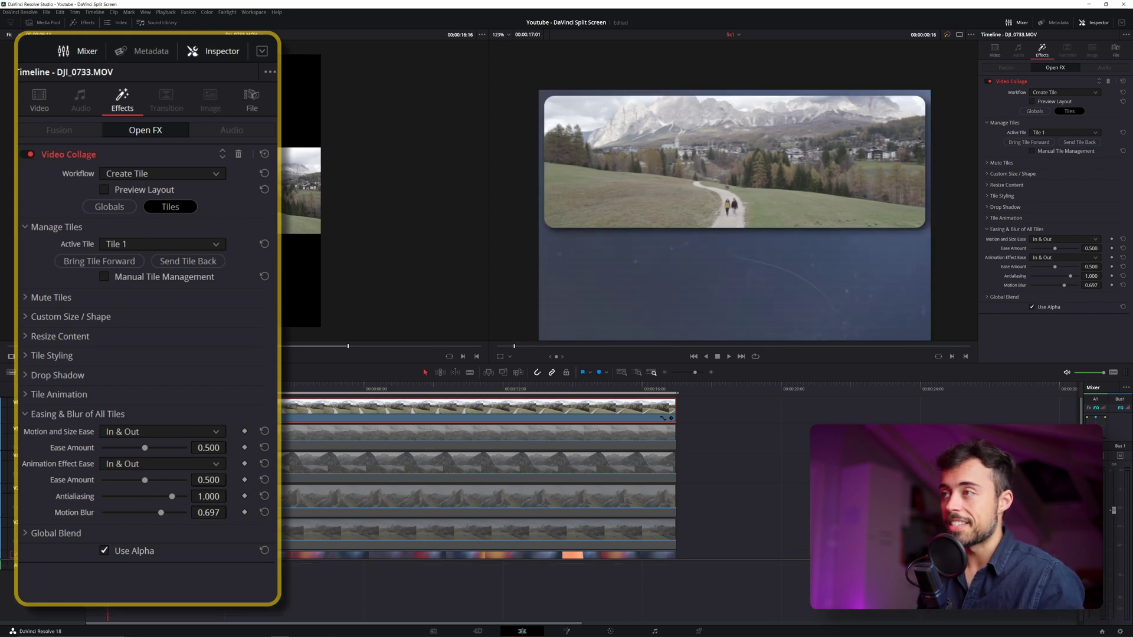
{"action": "key", "text": "space"}
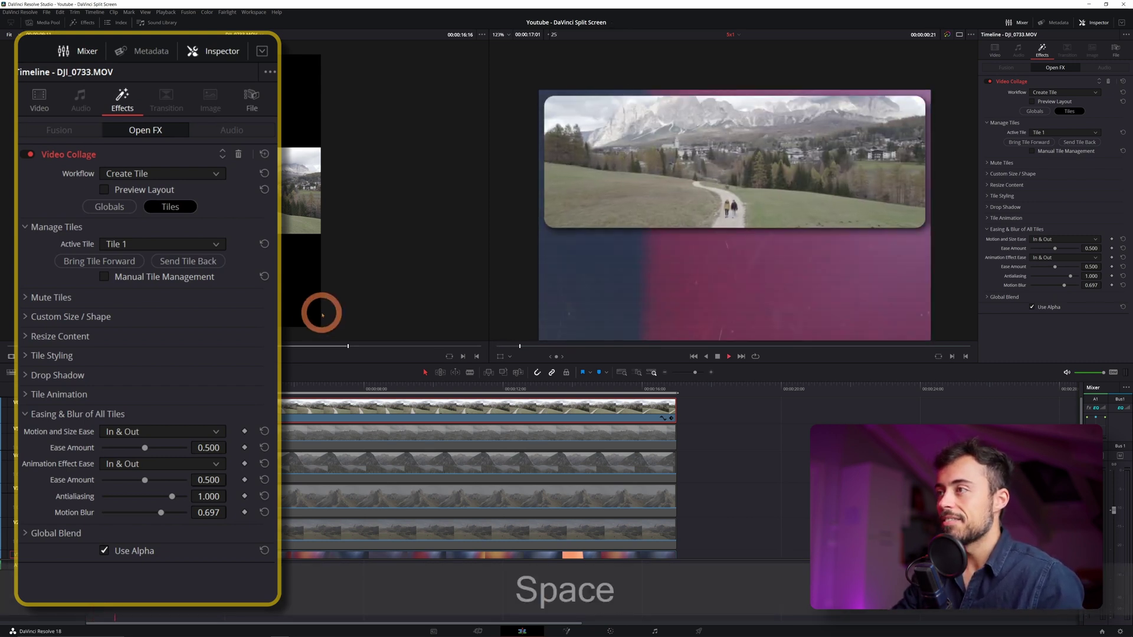
- Save the project and, with all video tracks enabled again, copy the top clip DJI_0733.MOV
{"action": "key", "text": "ctrl+s"}
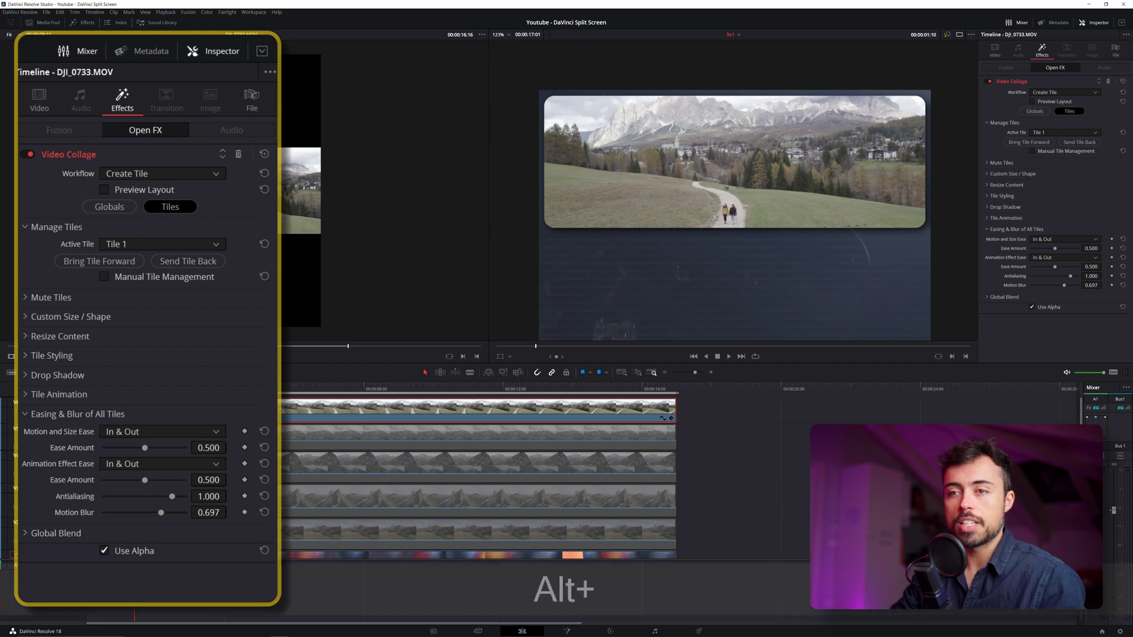
{"action": "left_click", "coordinate": [433, 418], "text": "alt"}
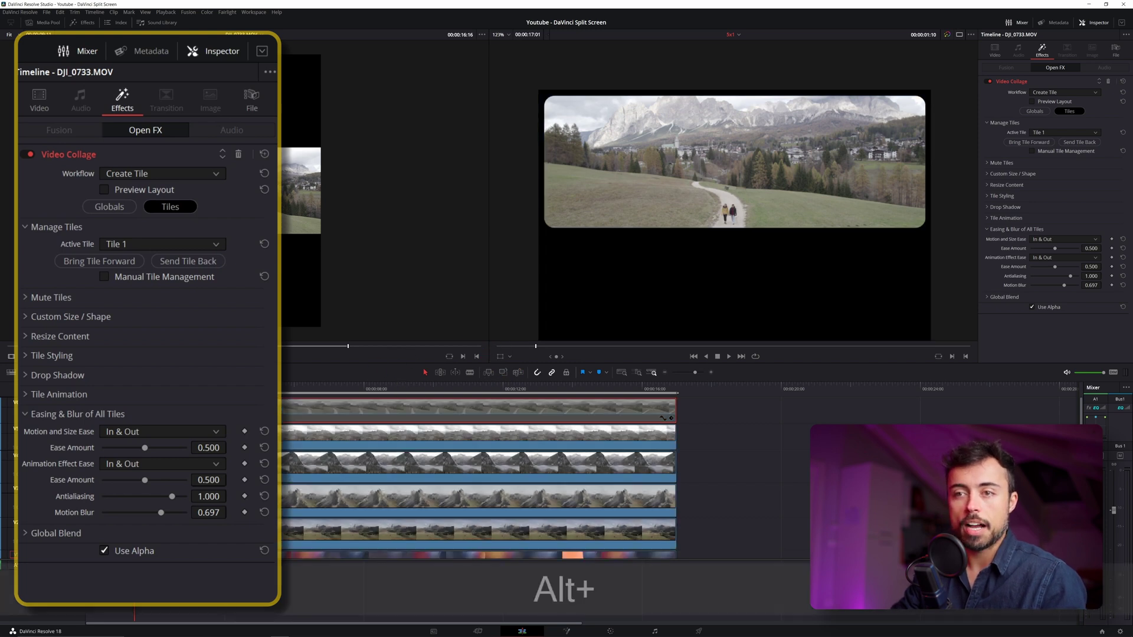
{"action": "right_click", "coordinate": [433, 418]}
{"action": "left_click", "coordinate": [475, 221]}
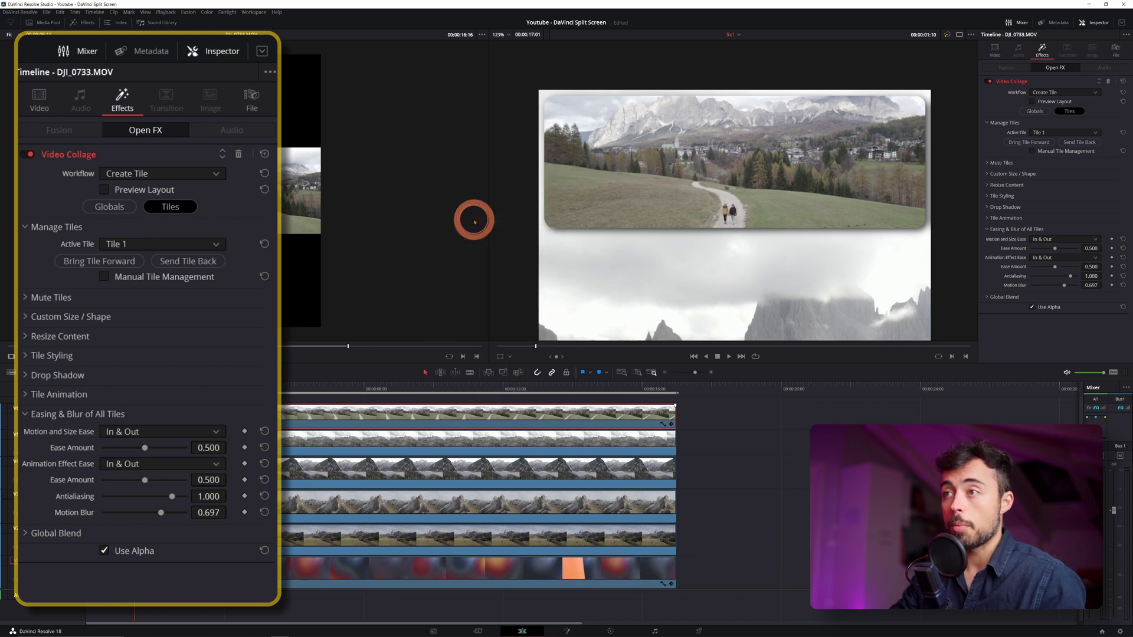
- Paste only the Plugins attribute from DJI_0733.MOV onto the four drone clips beneath it
{"action": "left_click_drag", "start_coordinate": [707, 436], "coordinate": [450, 532]}
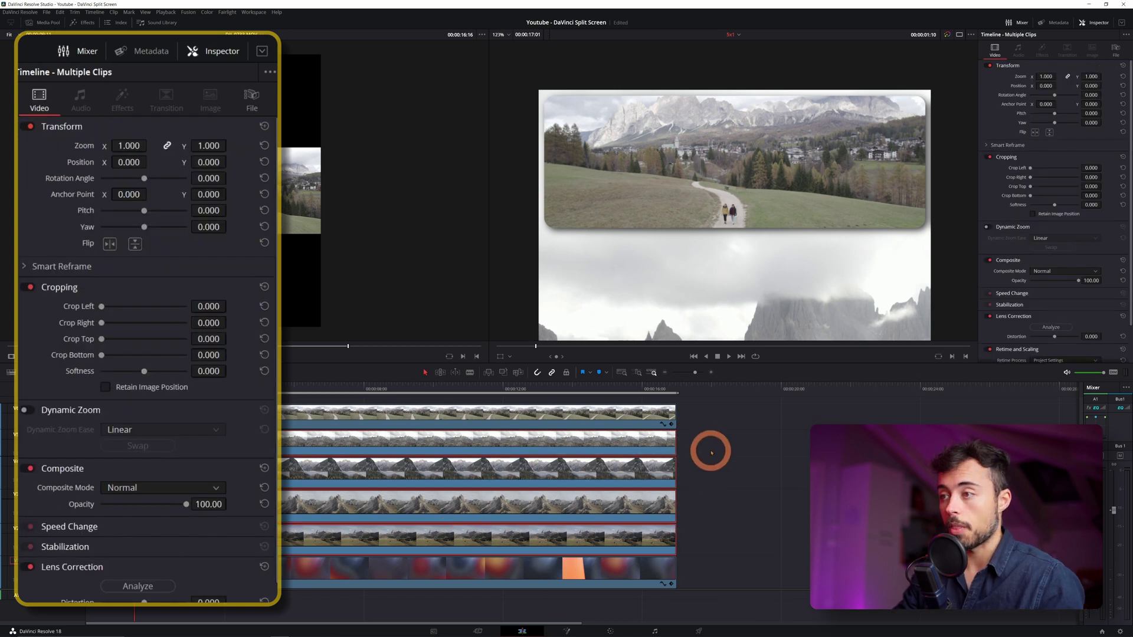
{"action": "key", "text": "alt+v"}
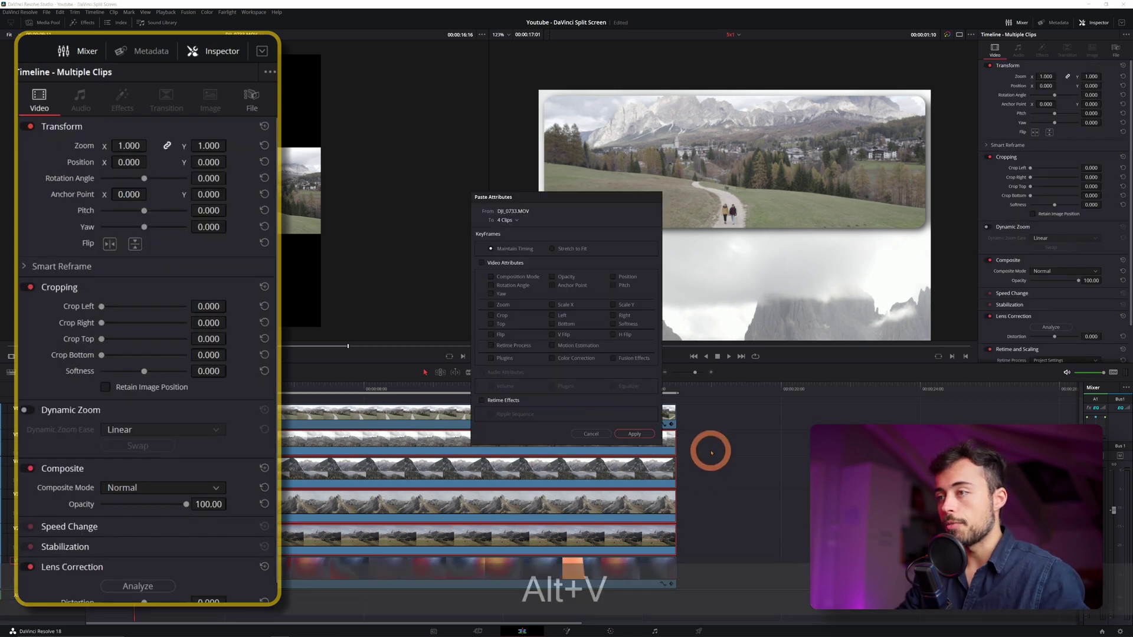
{"action": "left_click", "coordinate": [667, 413]}
{"action": "right_click", "coordinate": [481, 450]}
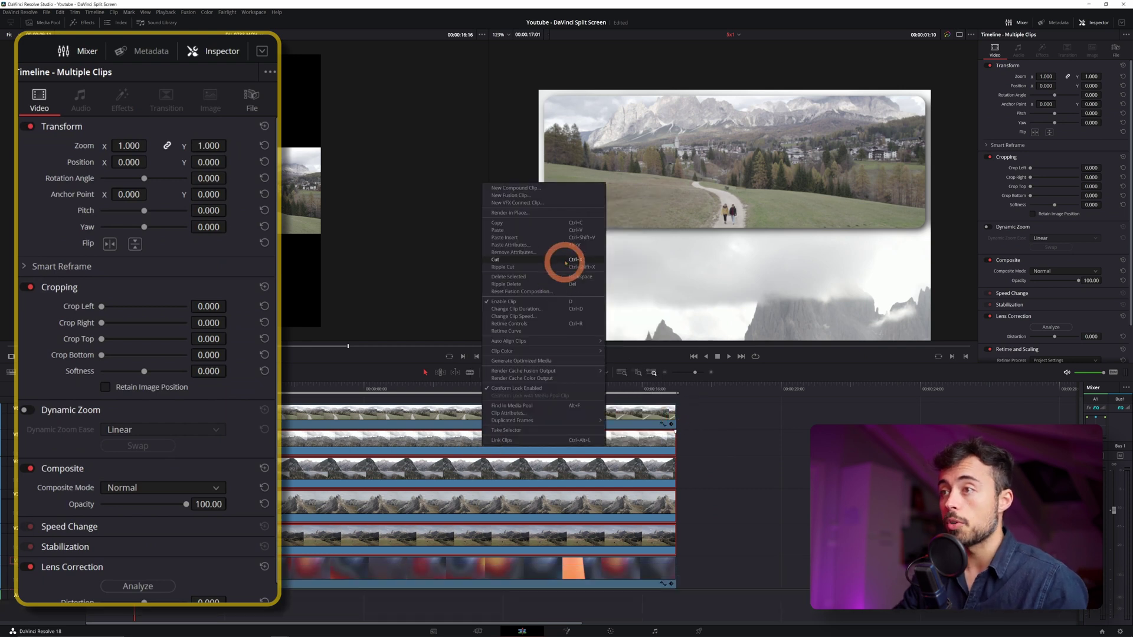
{"action": "left_click", "coordinate": [565, 247]}
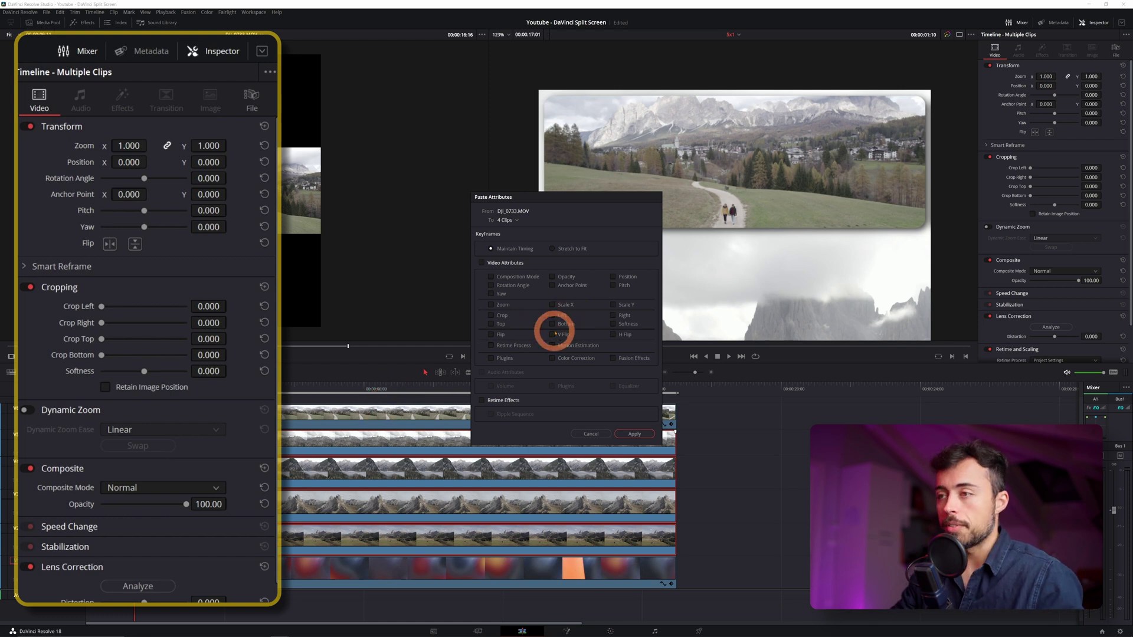
{"action": "left_click", "coordinate": [491, 359]}
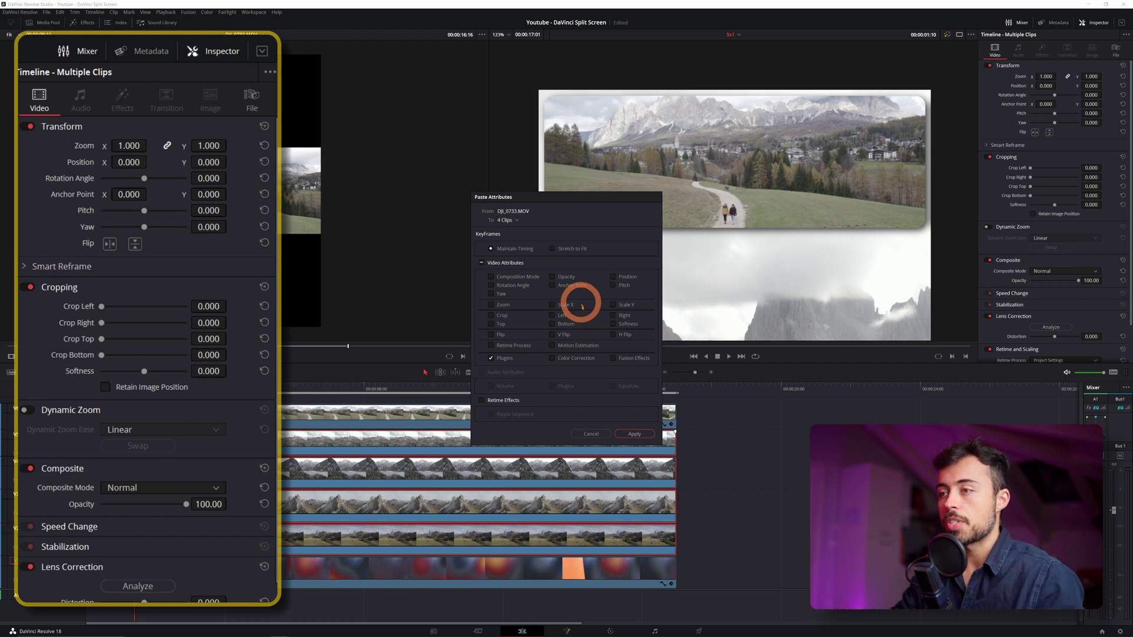
{"action": "left_click", "coordinate": [635, 434]}
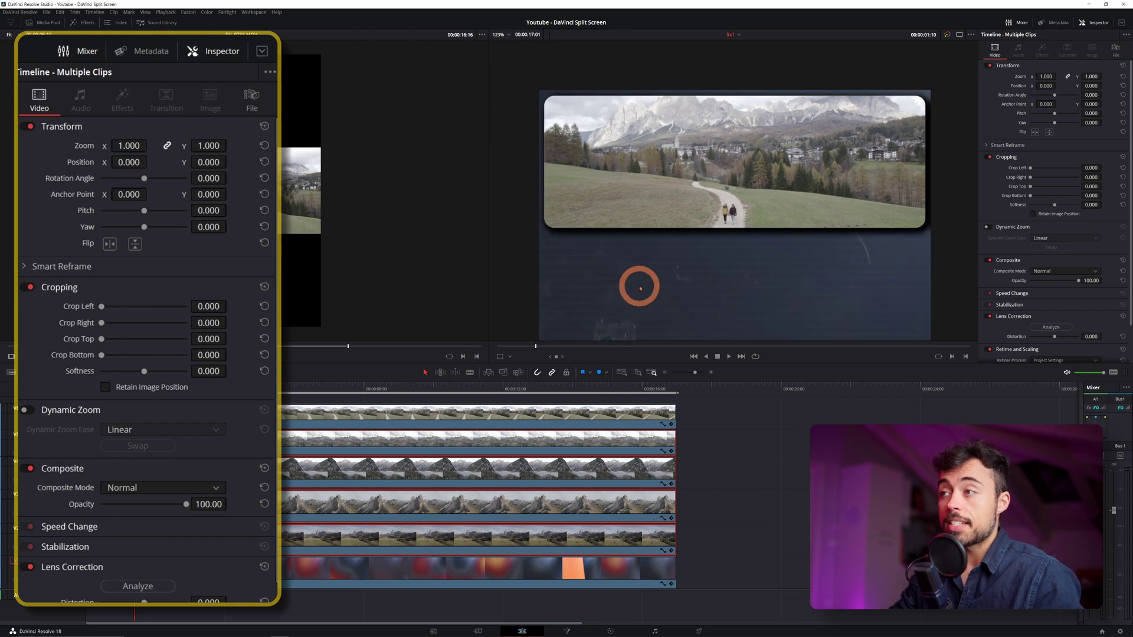
- Inspect the whole vertical frame and select the DJI_0699.MOV and DJI_0733.MOV clips in turn
{"action": "scroll", "coordinate": [636, 285], "scroll_direction": "down", "scroll_amount": 3}
{"action": "scroll", "coordinate": [597, 277], "scroll_direction": "down", "scroll_amount": 1}
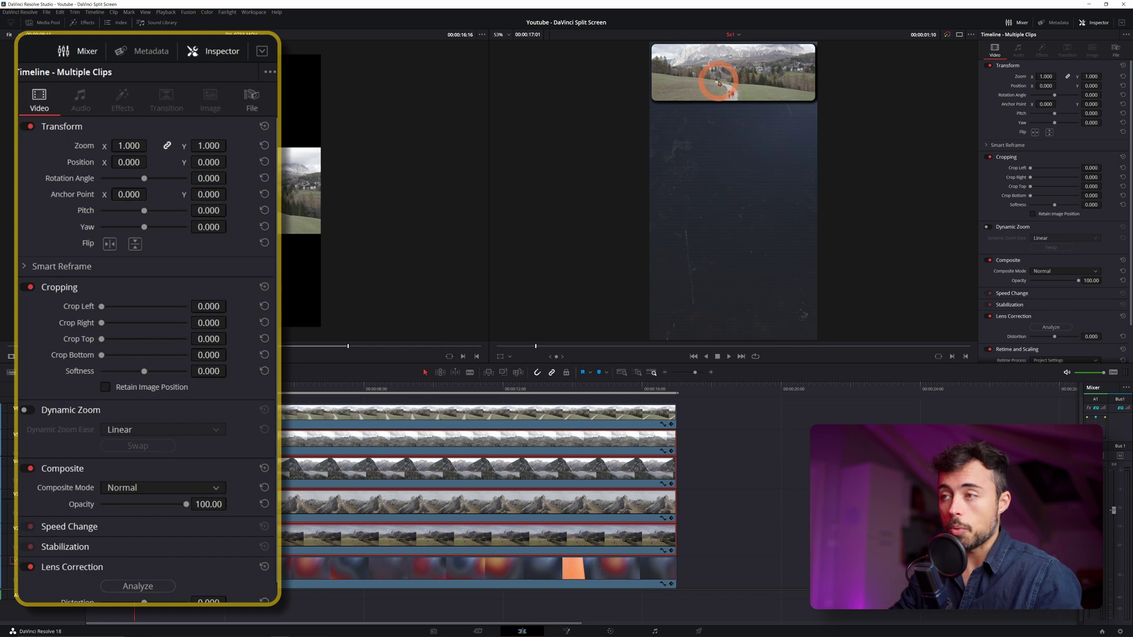
{"action": "left_click", "coordinate": [343, 426]}
{"action": "left_click", "coordinate": [343, 442]}
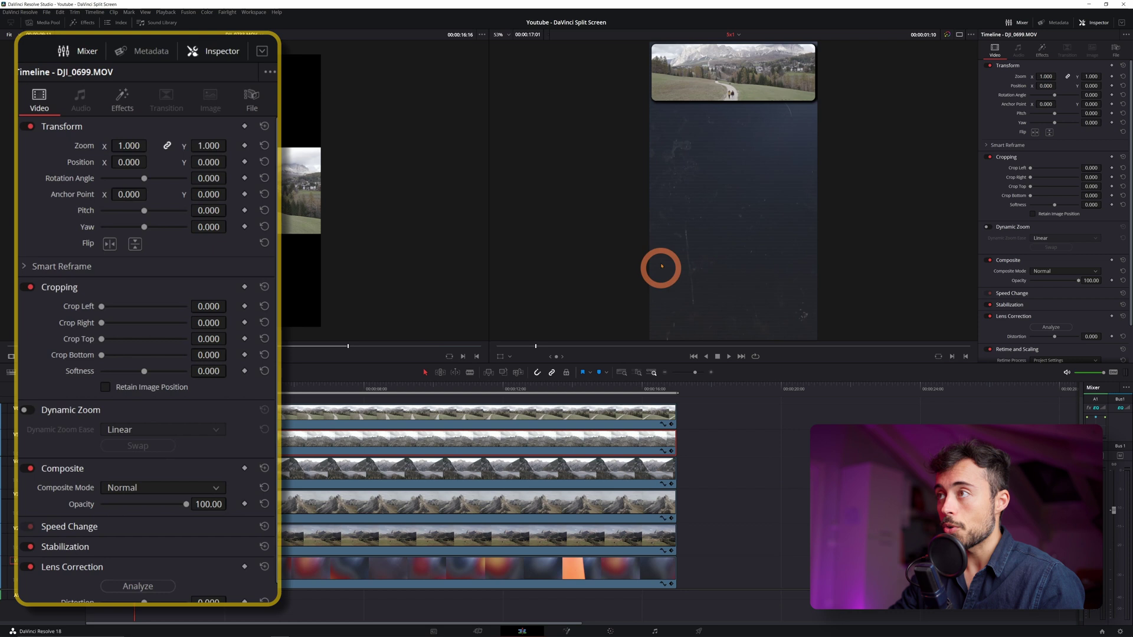
{"action": "left_click", "coordinate": [392, 417]}
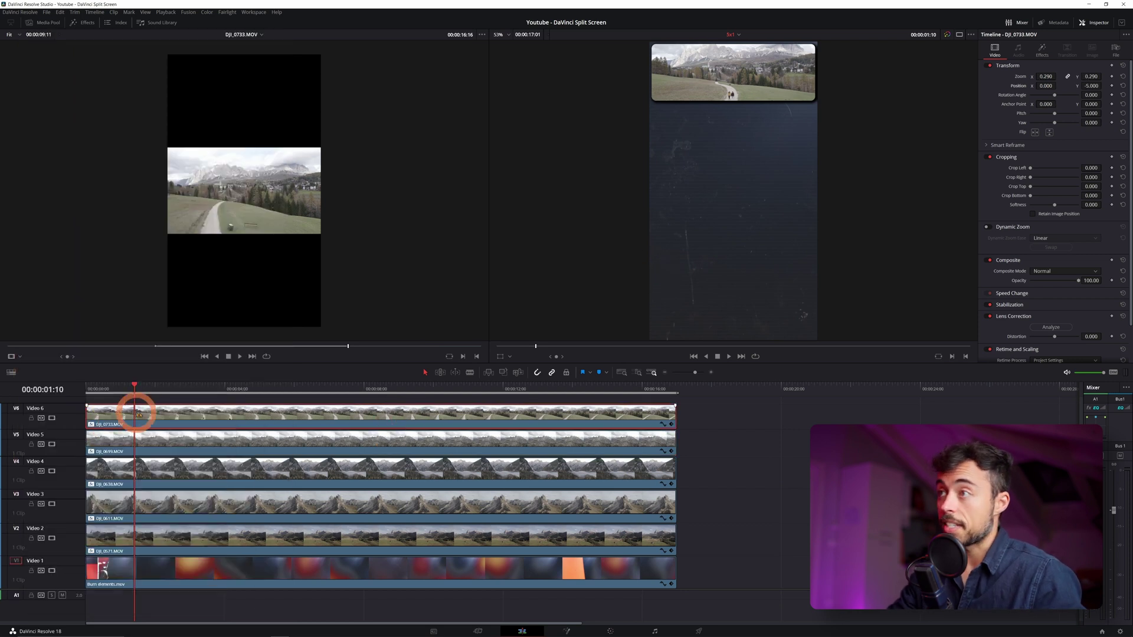
- Check the top track by briefly hiding it, and assign DJI_0699.MOV to Tile 2 in its Video Collage effect
{"action": "left_click", "coordinate": [52, 418]}
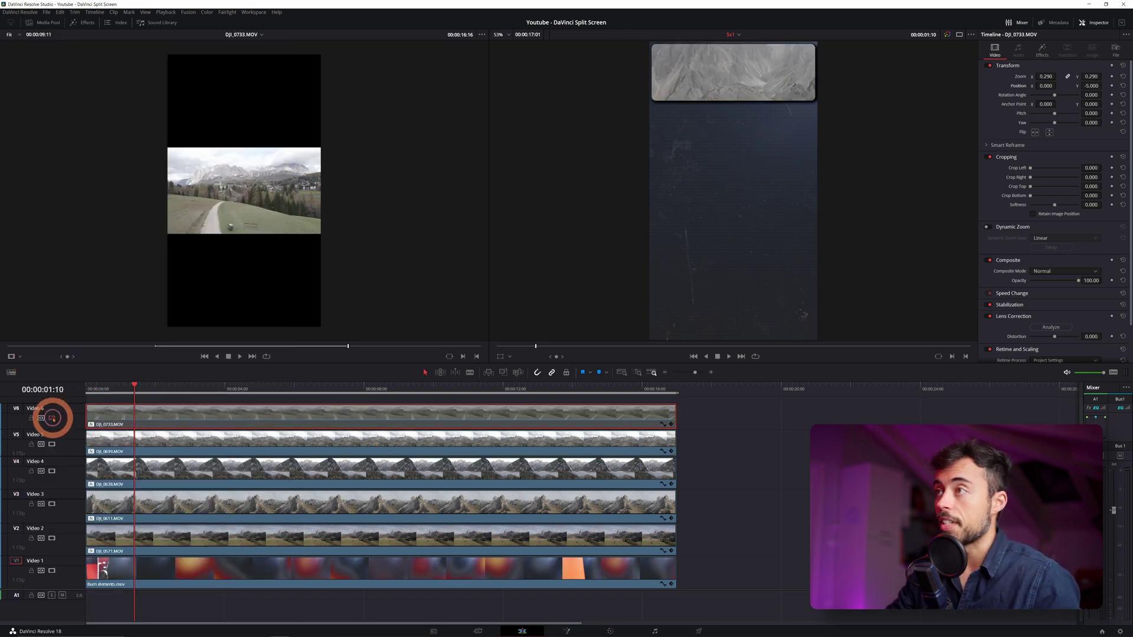
{"action": "left_click", "coordinate": [167, 448]}
{"action": "left_click", "coordinate": [53, 417]}
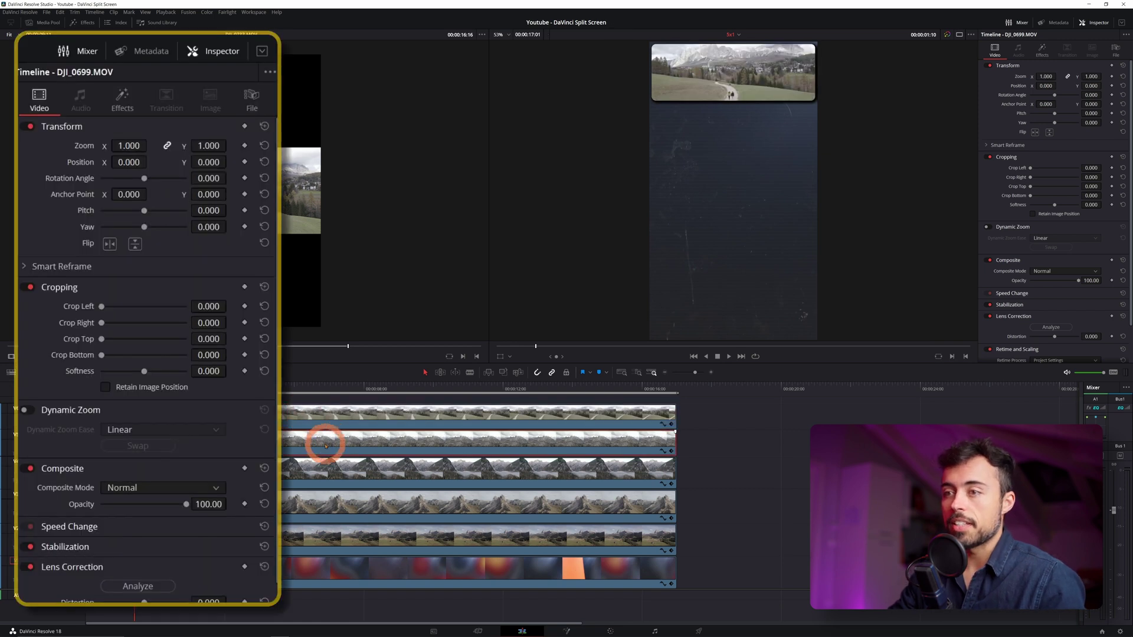
{"action": "left_click", "coordinate": [1041, 52]}
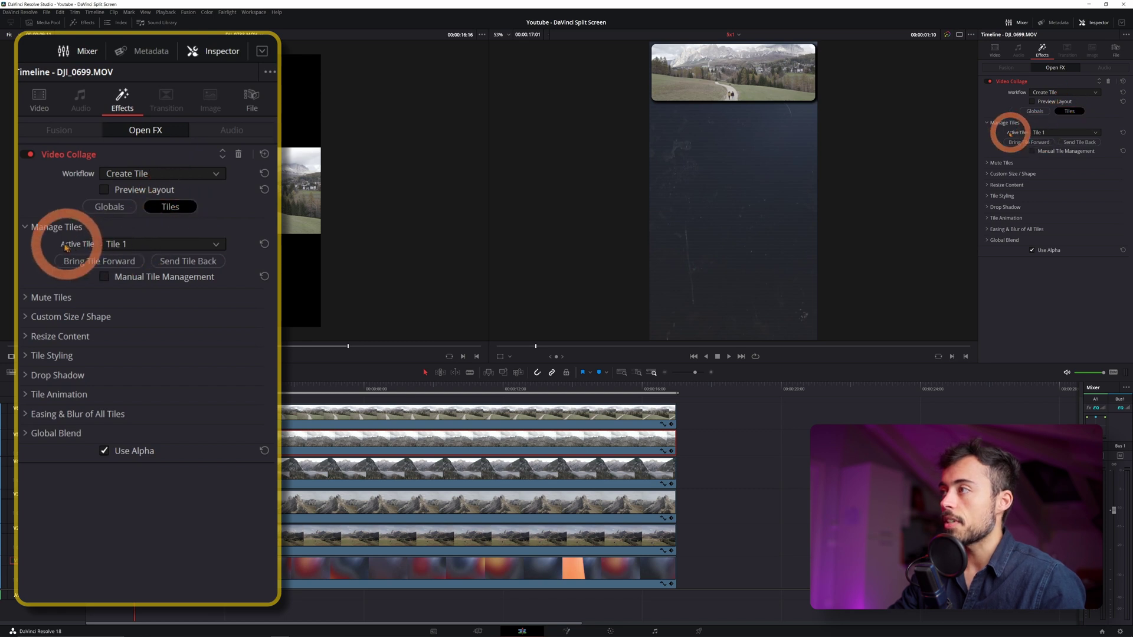
{"action": "left_click", "coordinate": [1039, 131]}
{"action": "left_click", "coordinate": [1041, 145]}
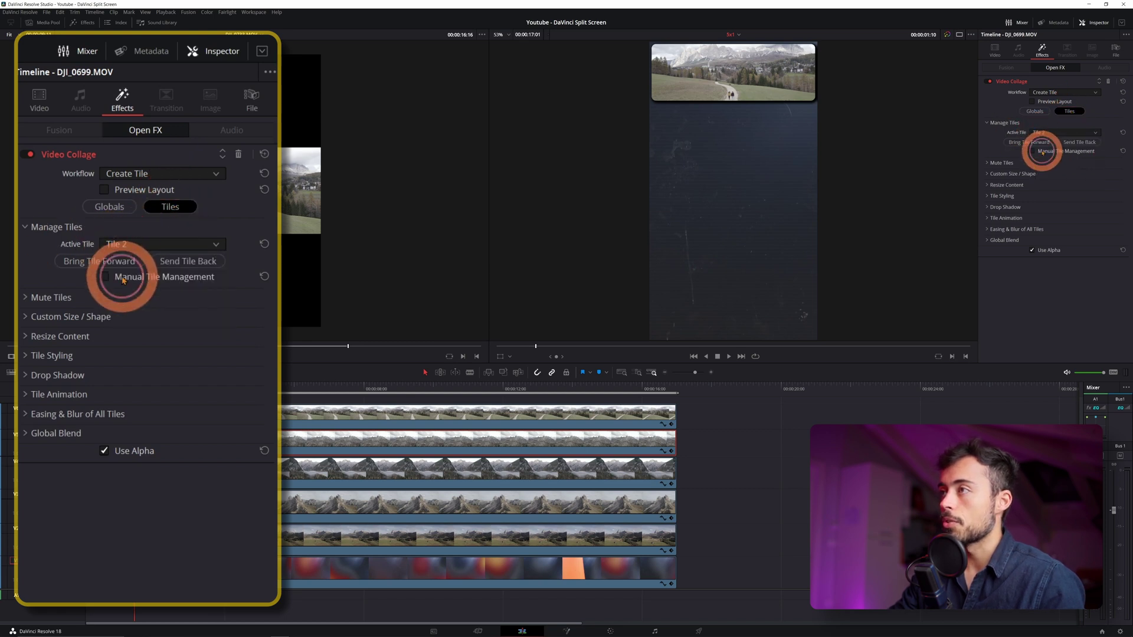
- Assign DJI_0638.MOV to Tile 3, DJI_0611.MOV to Tile 4 and DJI_0571.MOV to Tile 5 in their Video Collage effects
{"action": "left_click", "coordinate": [407, 464]}
{"action": "left_click", "coordinate": [1054, 135]}
{"action": "left_click", "coordinate": [1045, 152]}
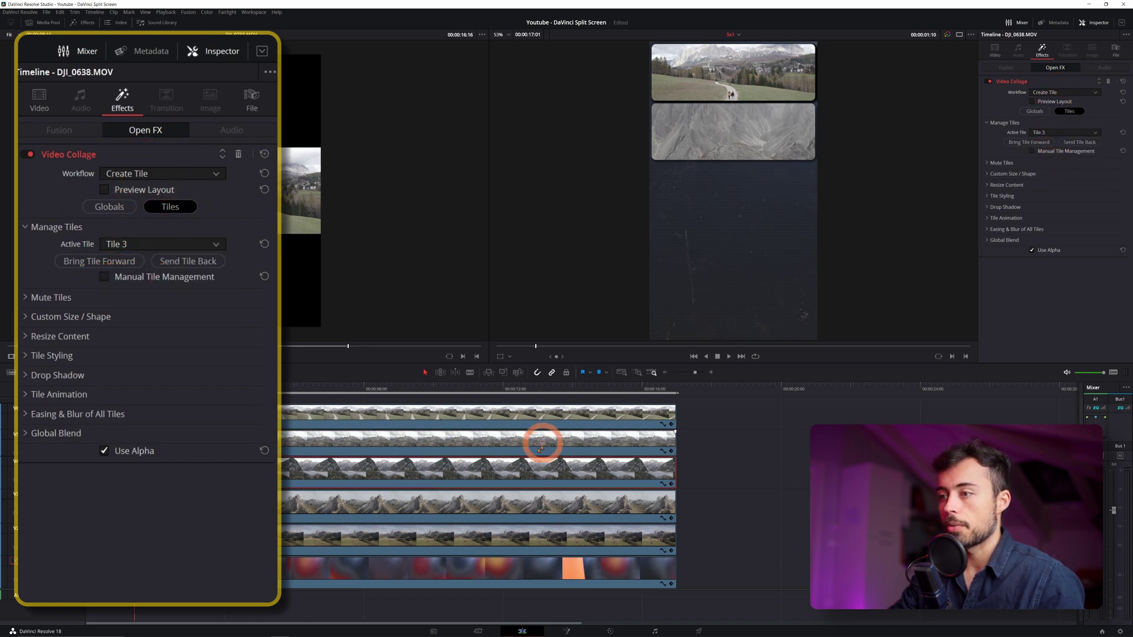
{"action": "left_click", "coordinate": [505, 504]}
{"action": "left_click", "coordinate": [1054, 135]}
{"action": "left_click", "coordinate": [1062, 157]}
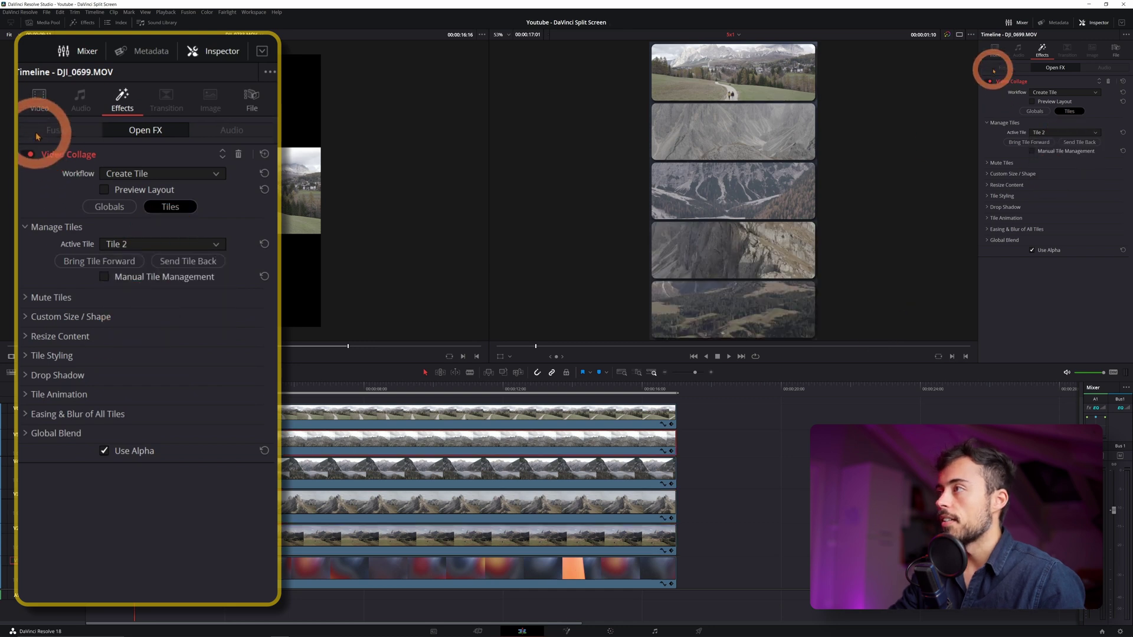
- Scale and reposition the four lower clips to fit their tiles, with DJI_0571.MOV at zoom 0.300 and Y position -14.000
{"action": "left_click", "coordinate": [995, 52]}
{"action": "left_click_drag", "start_coordinate": [1017, 79], "coordinate": [1018, 80]}
{"action": "left_click", "coordinate": [443, 473]}
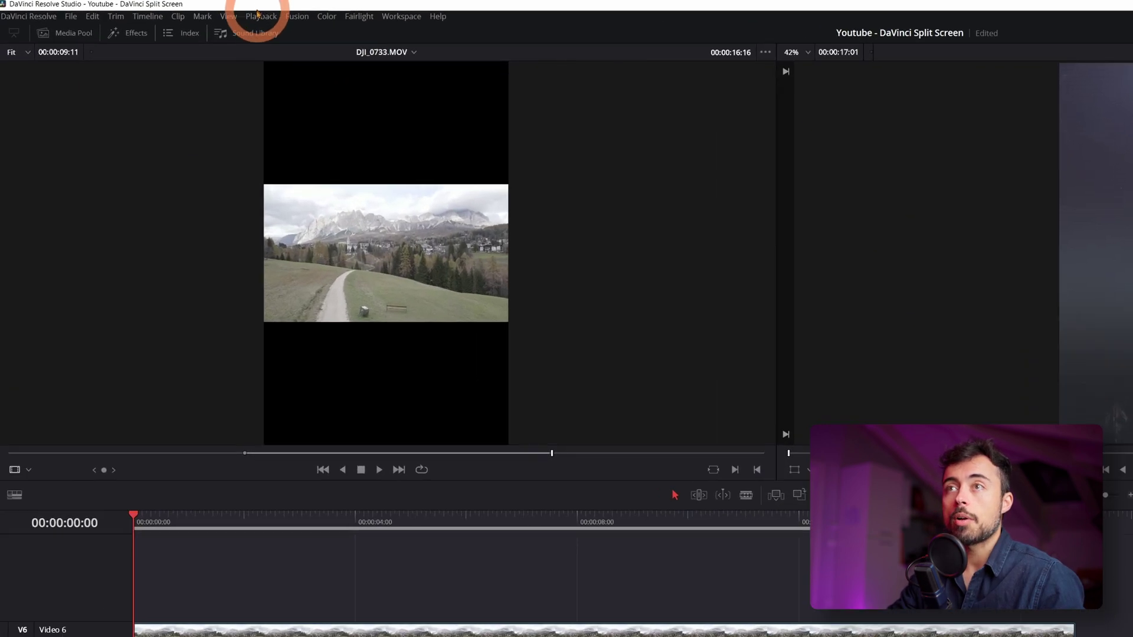
- Turn on render caching for smoother playback, enlarge the viewers and play the five-tile collage from the start
{"action": "left_click", "coordinate": [166, 11]}
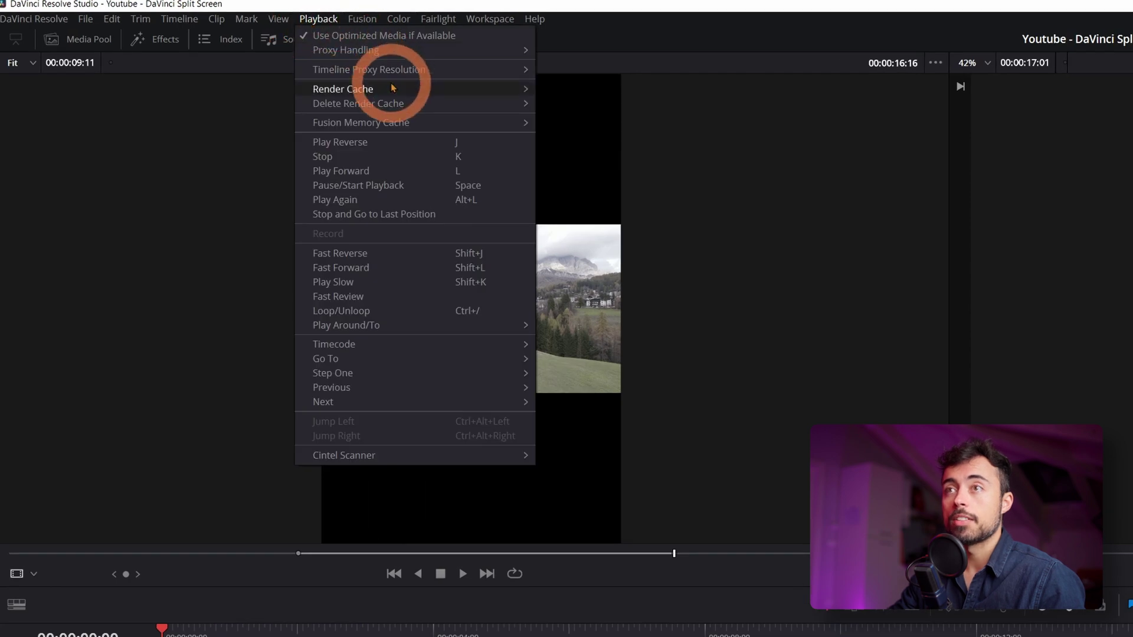
{"action": "mouse_move", "coordinate": [435, 88]}
{"action": "left_click", "coordinate": [577, 107]}
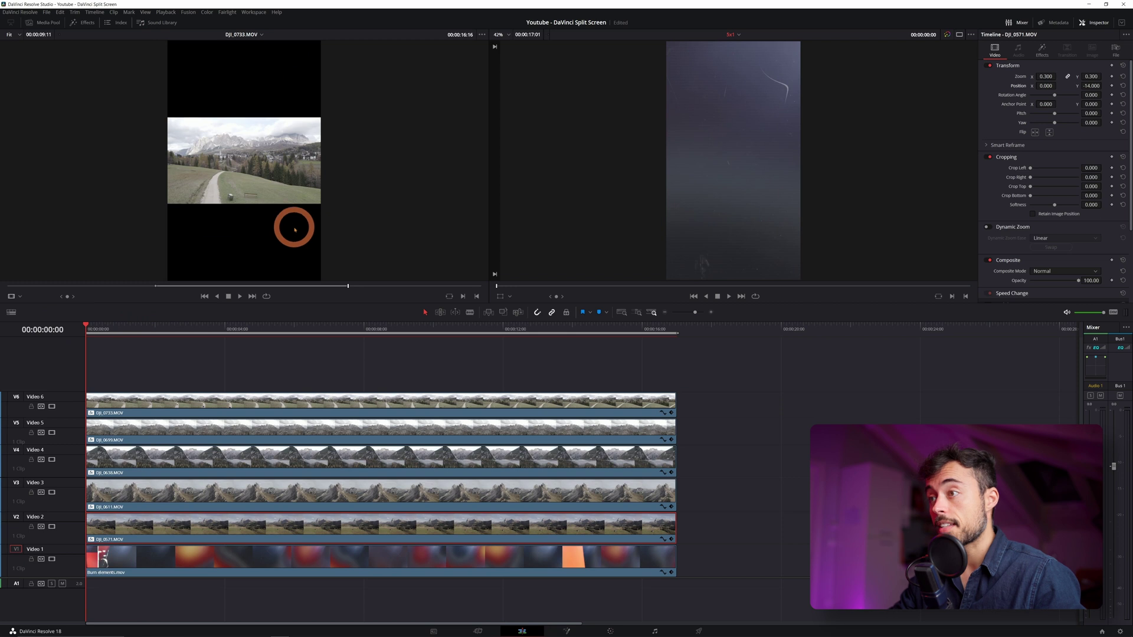
{"action": "left_click_drag", "start_coordinate": [649, 305], "coordinate": [650, 376]}
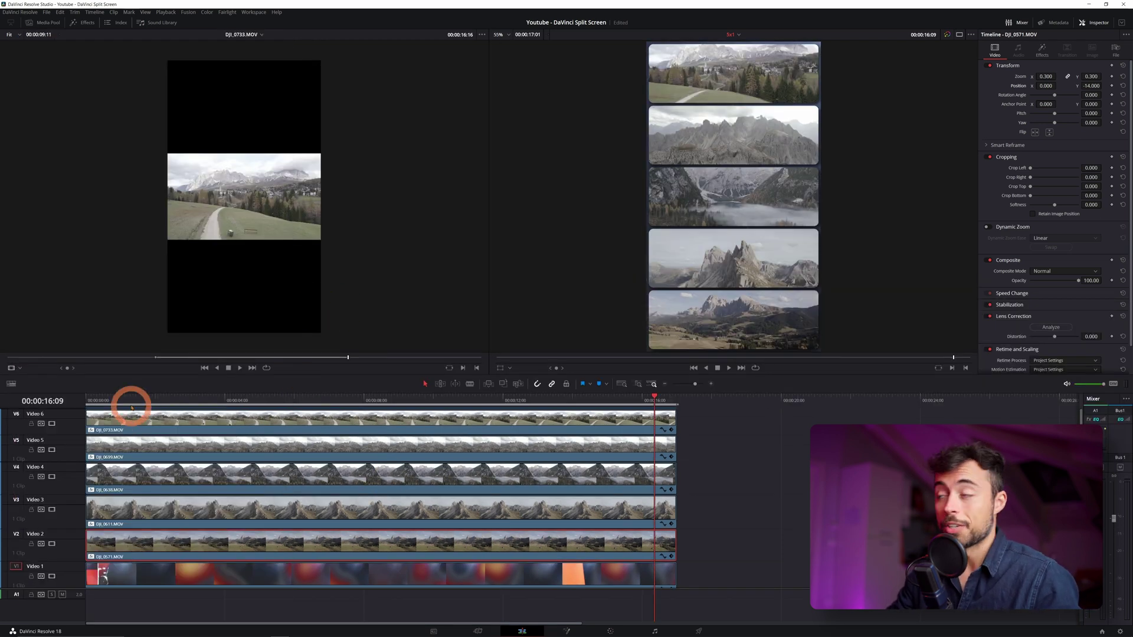
{"action": "key", "text": "Home"}
{"action": "key", "text": "space"}
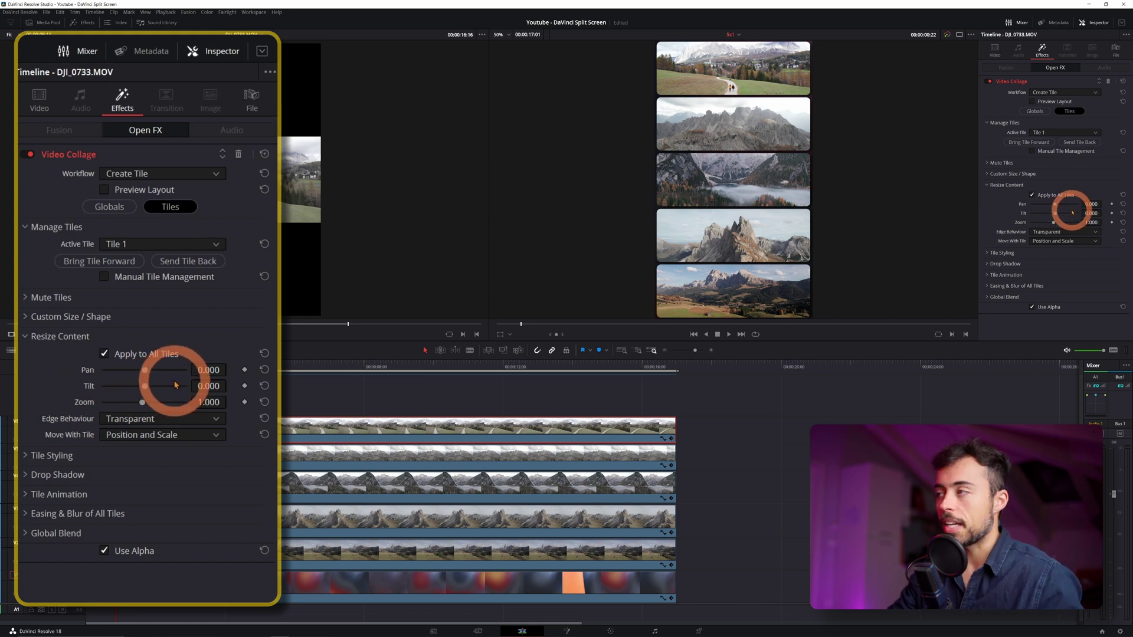
- Add a Tilt keyframe of 0.000 to the resized content of DJI_0733.MOV at 00:00:00:21, after its fly-in
{"action": "scroll", "coordinate": [721, 71], "scroll_direction": "up", "scroll_amount": 3}
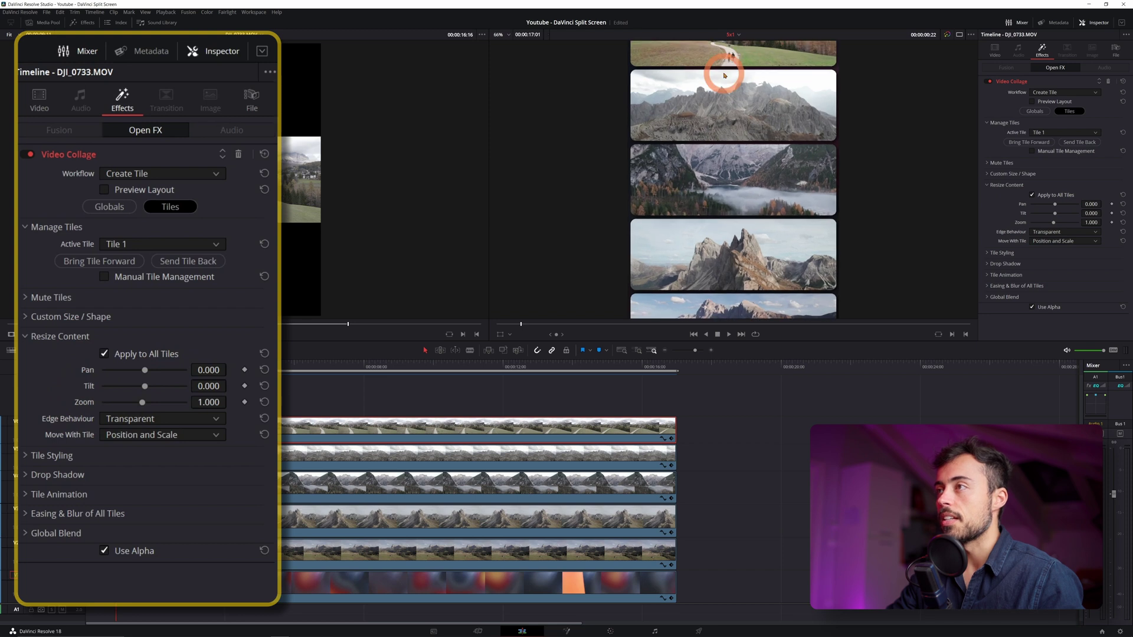
{"action": "scroll", "coordinate": [726, 175], "scroll_direction": "up", "scroll_amount": 3}
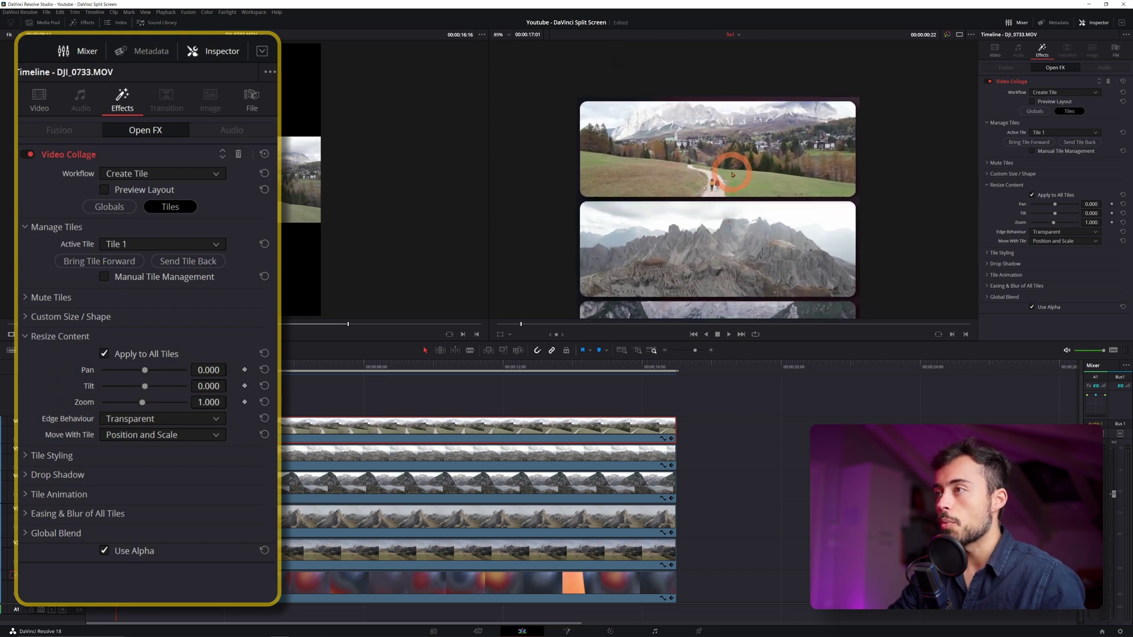
{"action": "left_click_drag", "start_coordinate": [400, 366], "coordinate": [89, 367]}
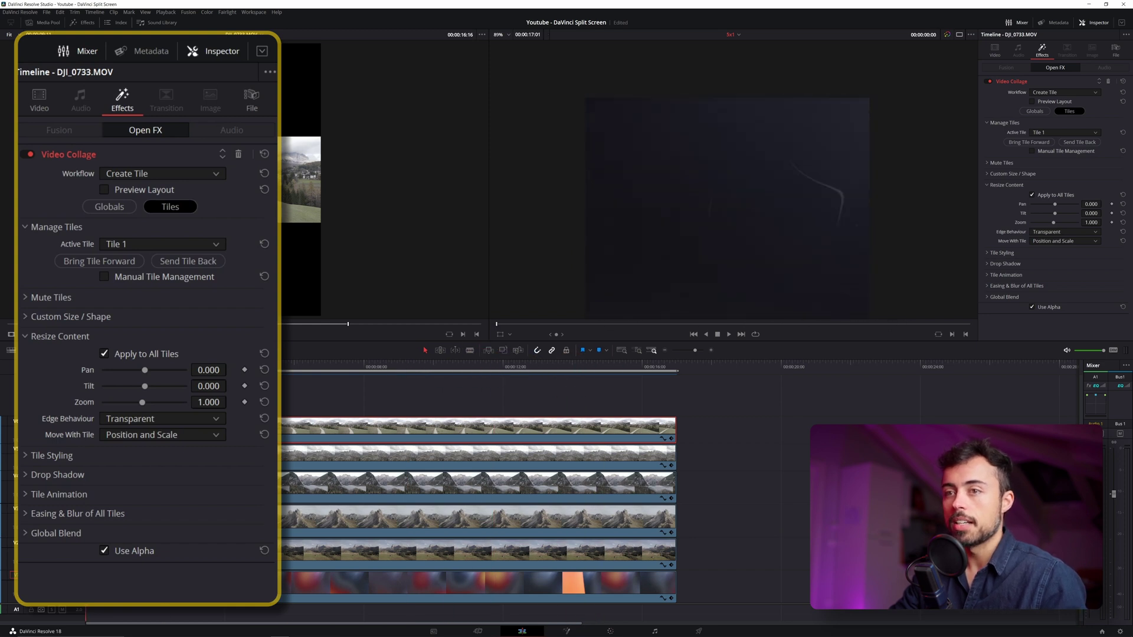
{"action": "key", "text": "space"}
{"action": "key", "text": "space"}
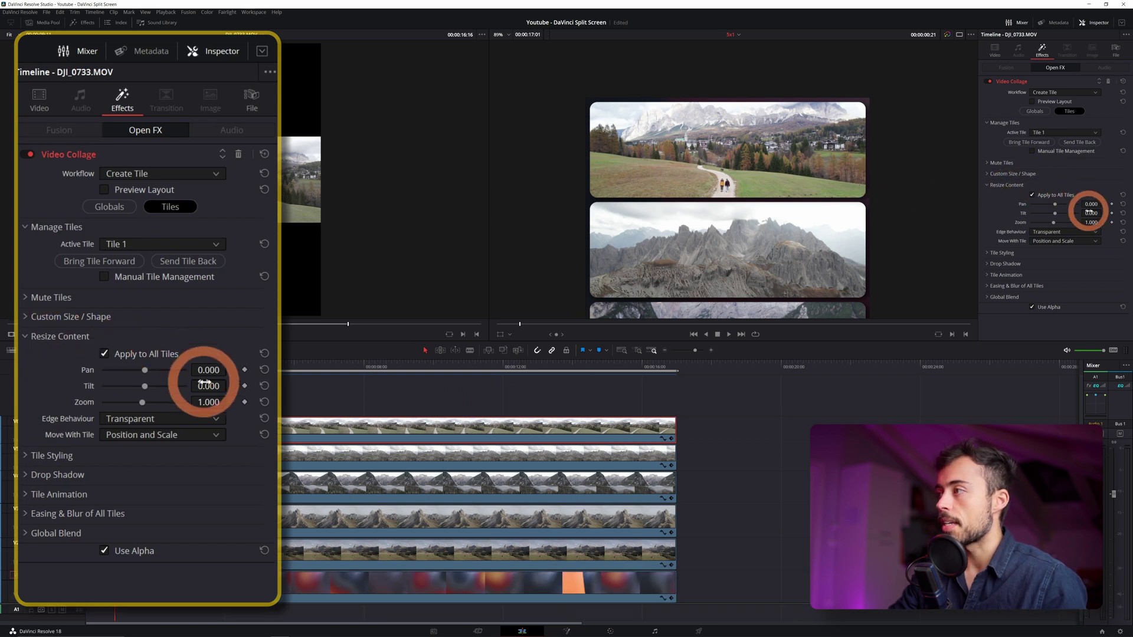
{"action": "left_click", "coordinate": [245, 387]}
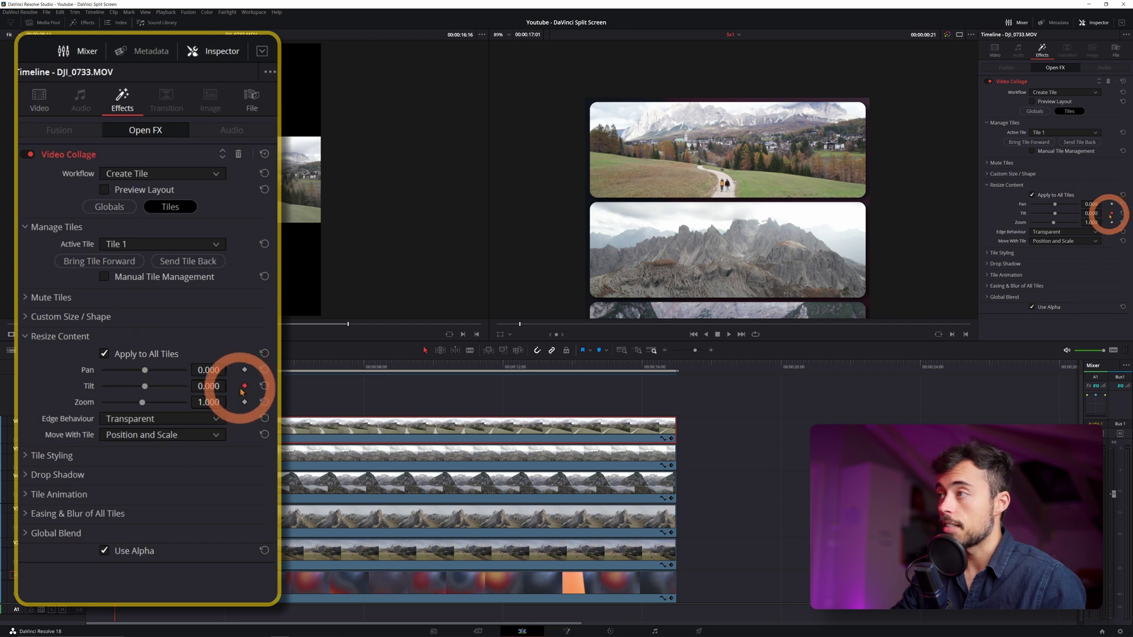
- Set the content Tilt of DJI_0733.MOV to 0.016 at 00:00:07:08 as a second keyframe
{"action": "key", "text": "space"}
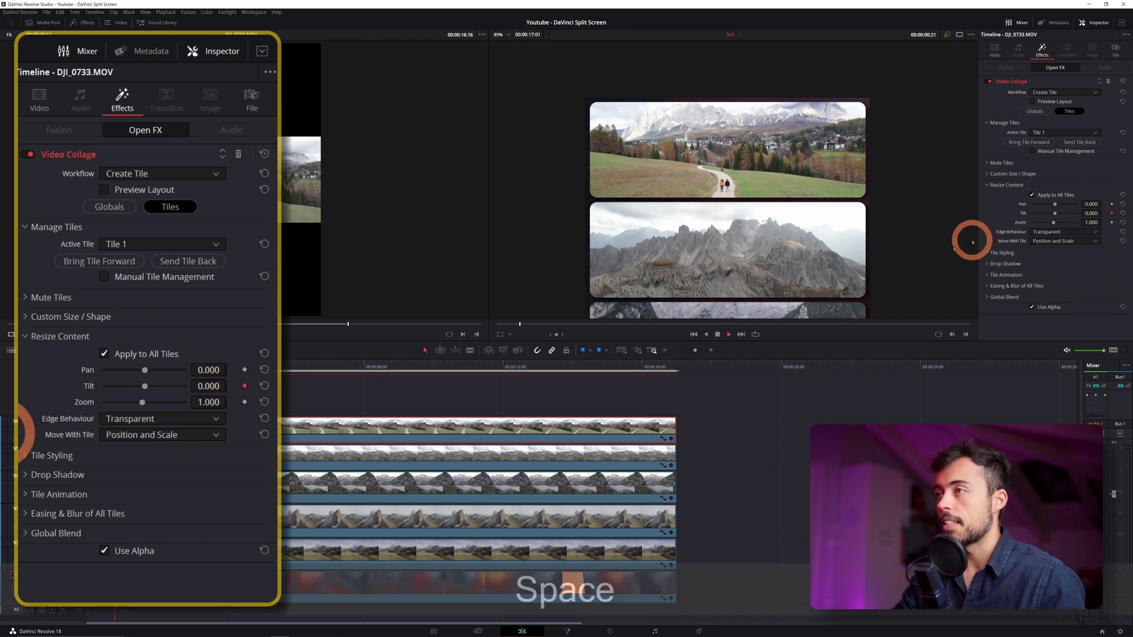
{"action": "key", "text": "space"}
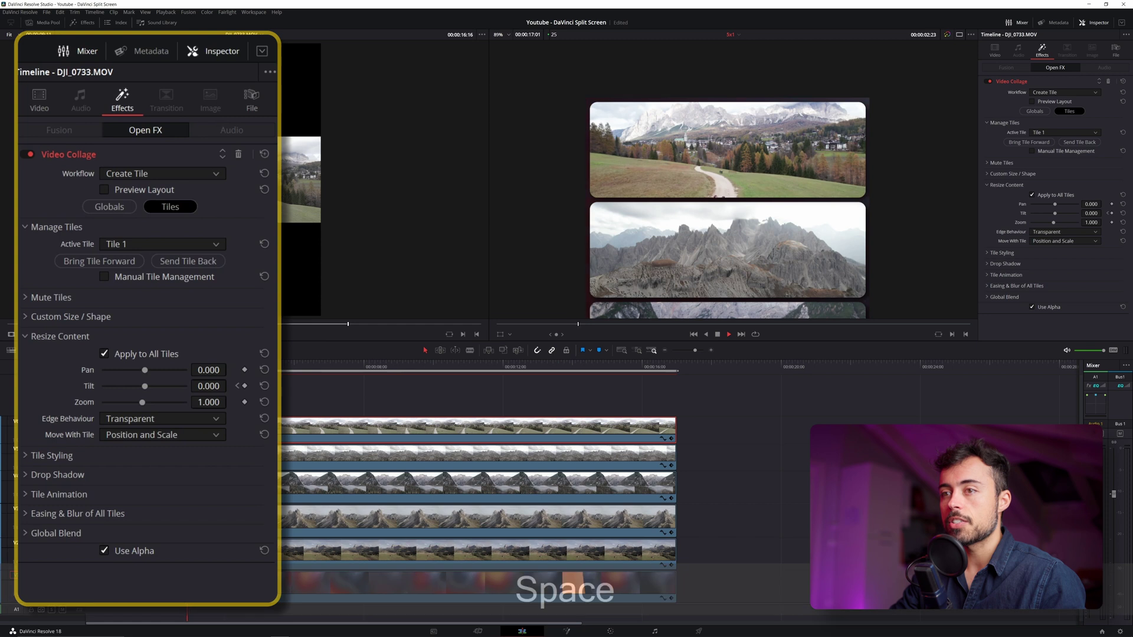
{"action": "left_click_drag", "start_coordinate": [298, 361], "coordinate": [340, 367]}
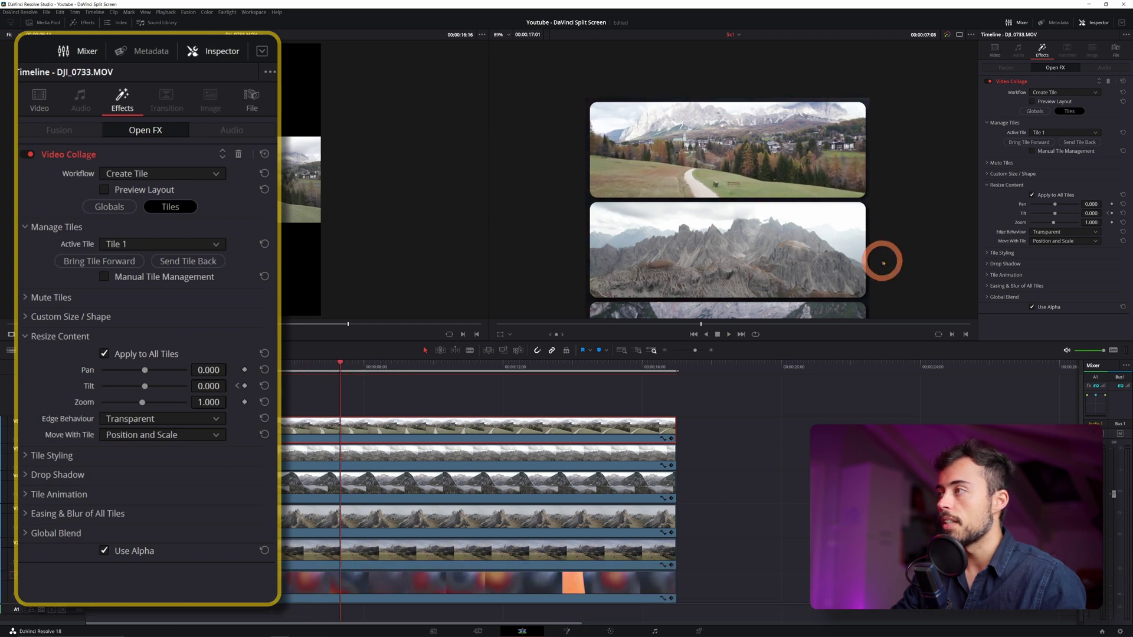
{"action": "left_click_drag", "start_coordinate": [209, 386], "coordinate": [230, 385]}
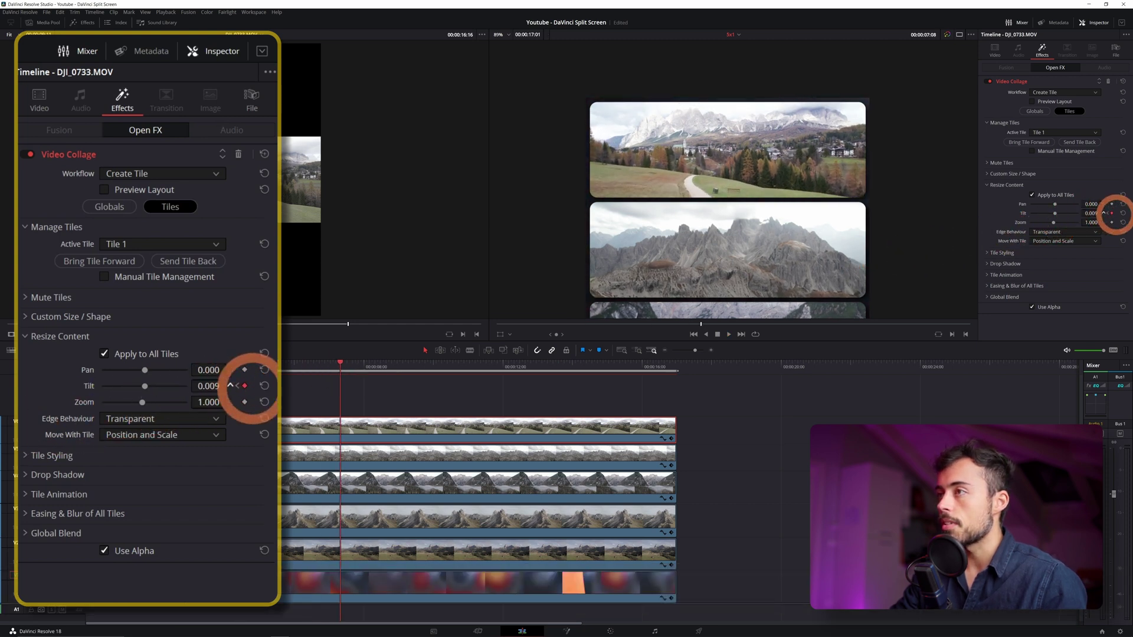
{"action": "left_click_drag", "start_coordinate": [1119, 213], "coordinate": [555, 319]}
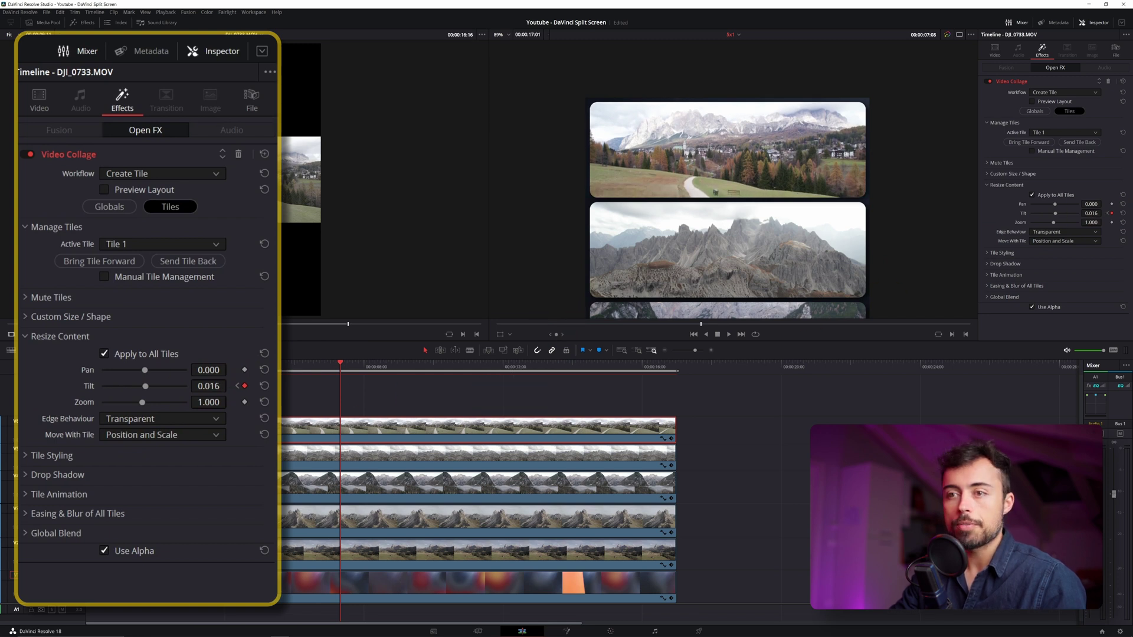
- Play back the tilt move and add a global Rounding keyframe to DJI_0733.MOV at 00:00:10:17
{"action": "left_click", "coordinate": [122, 365]}
{"action": "key", "text": "space"}
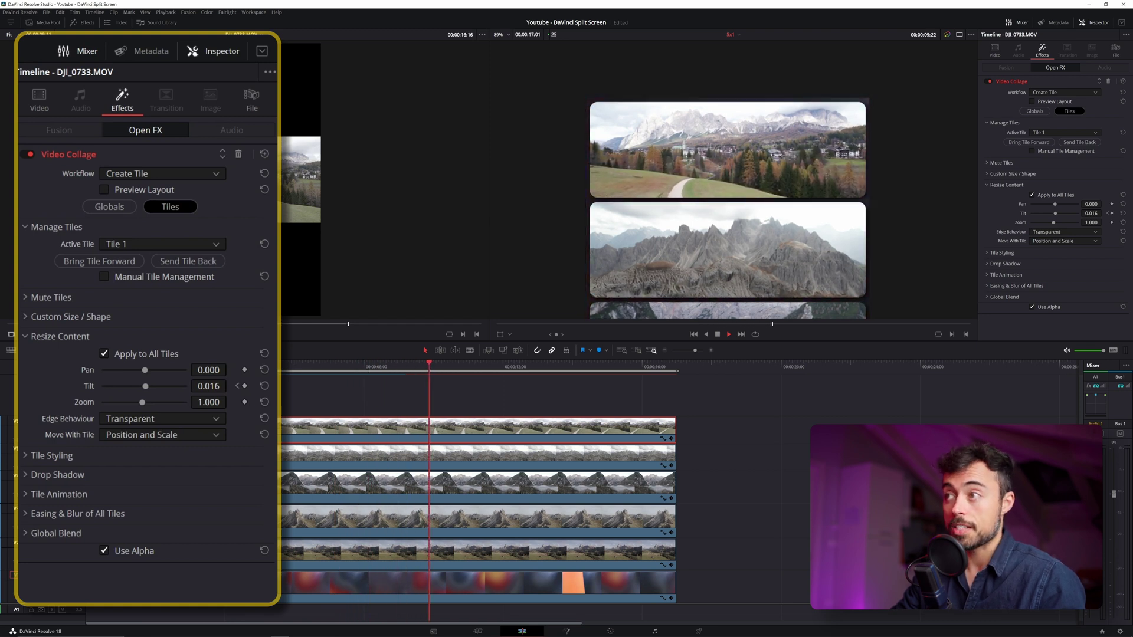
{"action": "key", "text": "space"}
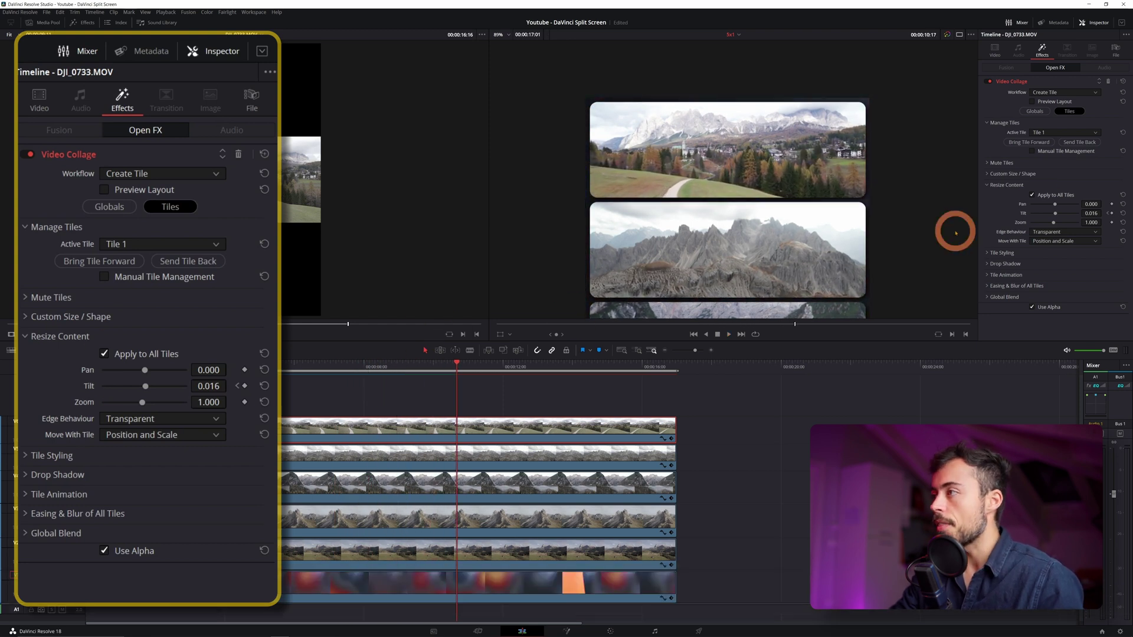
{"action": "left_click", "coordinate": [1035, 111]}
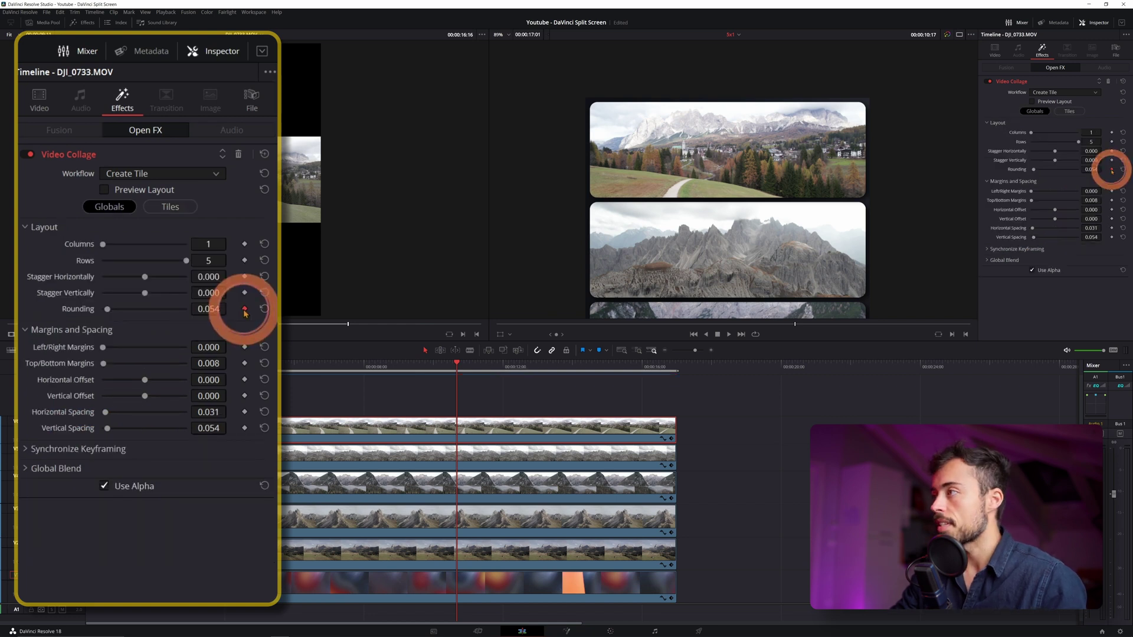
- Try to animate the Rounding of DJI_0733.MOV to 1.000 at 00:00:14:19 and play back the shape change
{"action": "scroll", "coordinate": [906, 223], "scroll_direction": "down", "scroll_amount": 5}
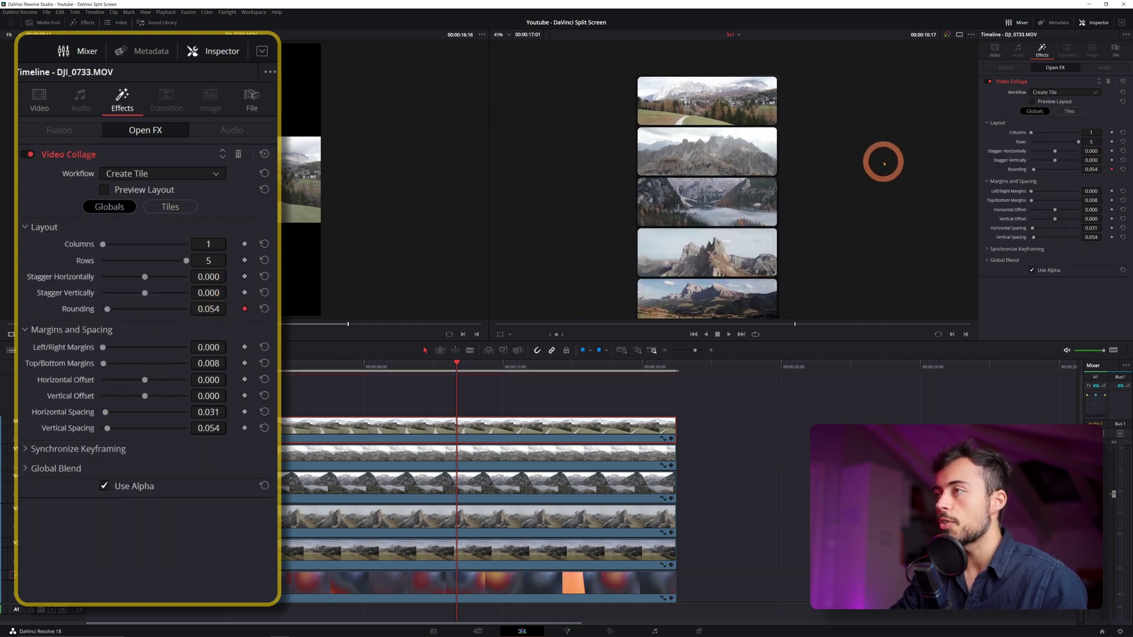
{"action": "key", "text": "space"}
{"action": "key", "text": "space"}
{"action": "left_click_drag", "start_coordinate": [504, 373], "coordinate": [598, 366]}
{"action": "left_click_drag", "start_coordinate": [107, 309], "coordinate": [203, 305]}
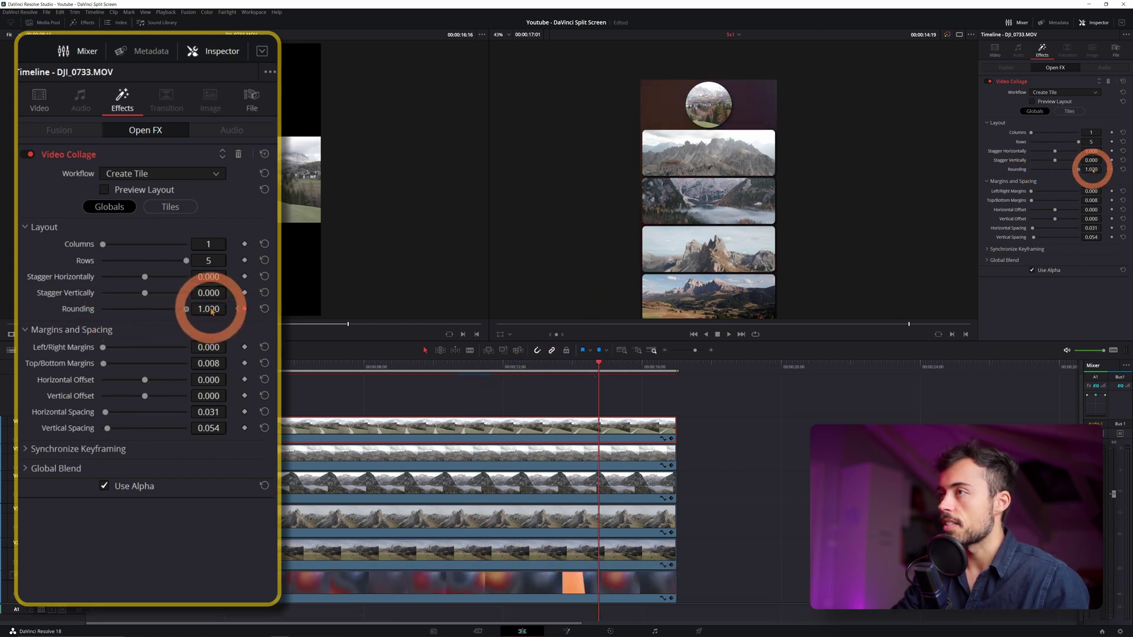
{"action": "left_click", "coordinate": [448, 371]}
{"action": "key", "text": "space"}
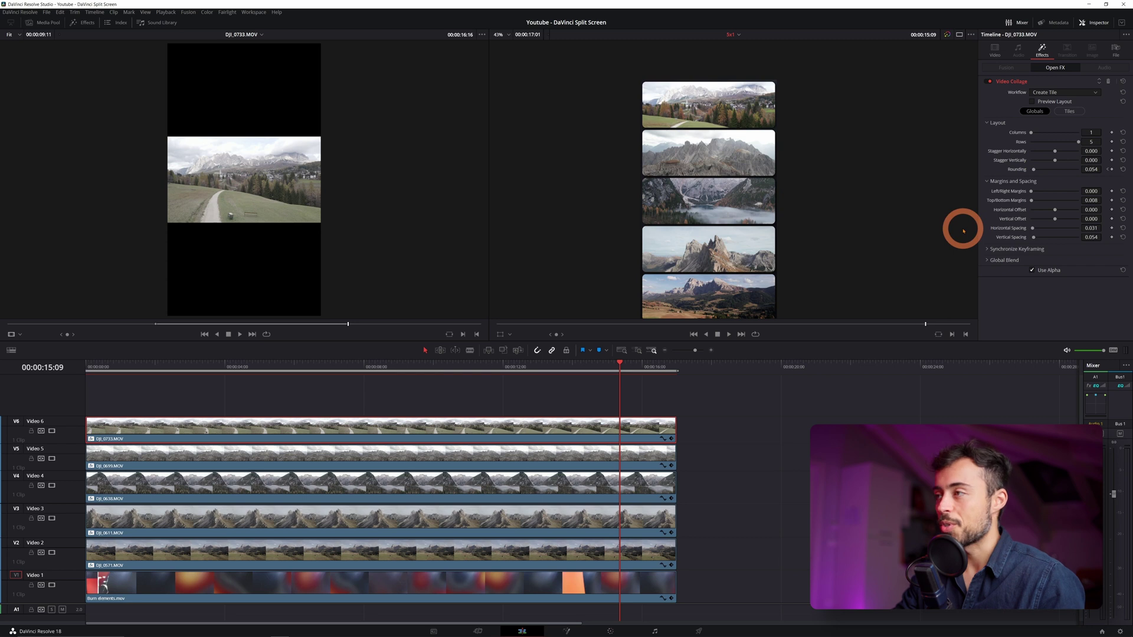
- Stagger the four lower clips so each starts a few frames after the previous tile, and play the entrance from the start
{"action": "left_click", "coordinate": [112, 369]}
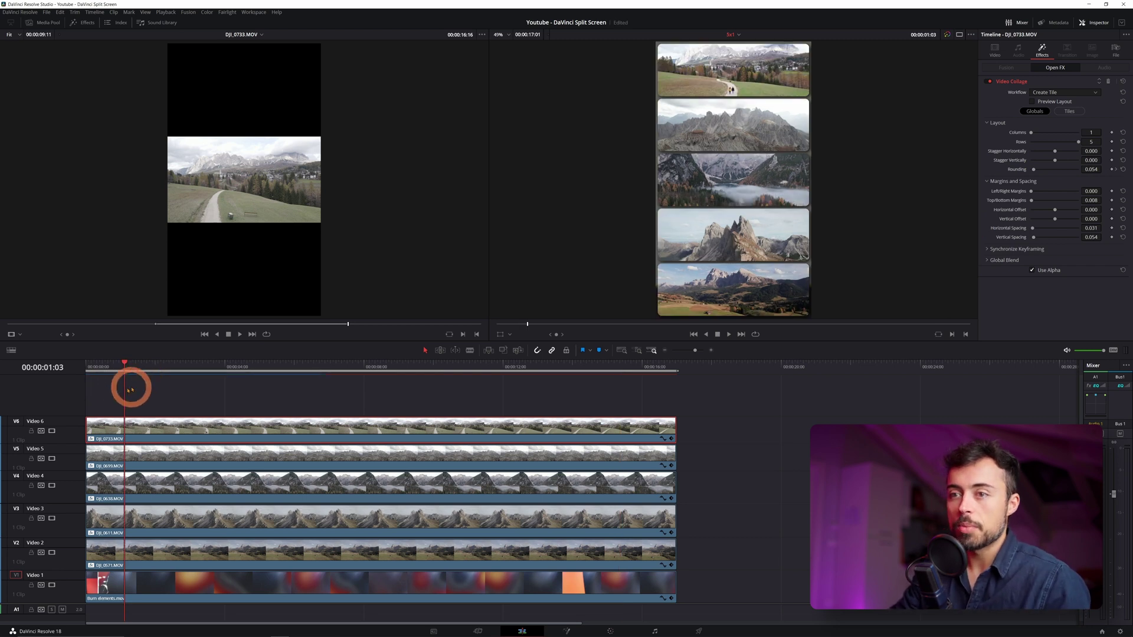
{"action": "scroll", "coordinate": [124, 394], "scroll_direction": "up", "scroll_amount": 3}
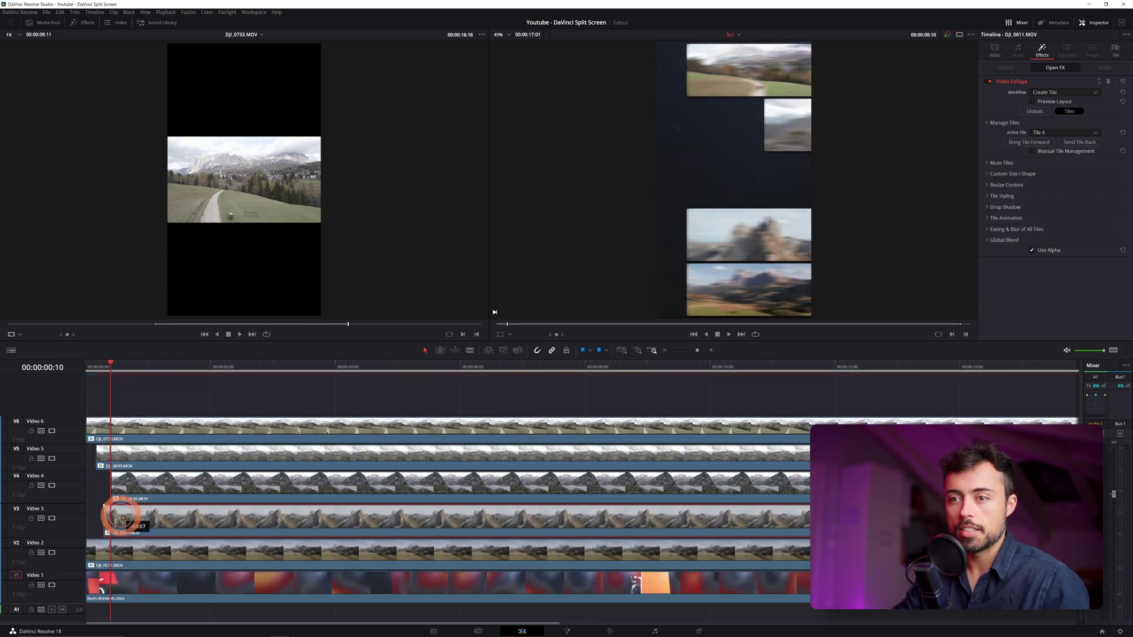
{"action": "left_click_drag", "start_coordinate": [114, 519], "coordinate": [134, 552]}
{"action": "key", "text": "Home"}
{"action": "left_click", "coordinate": [343, 402]}
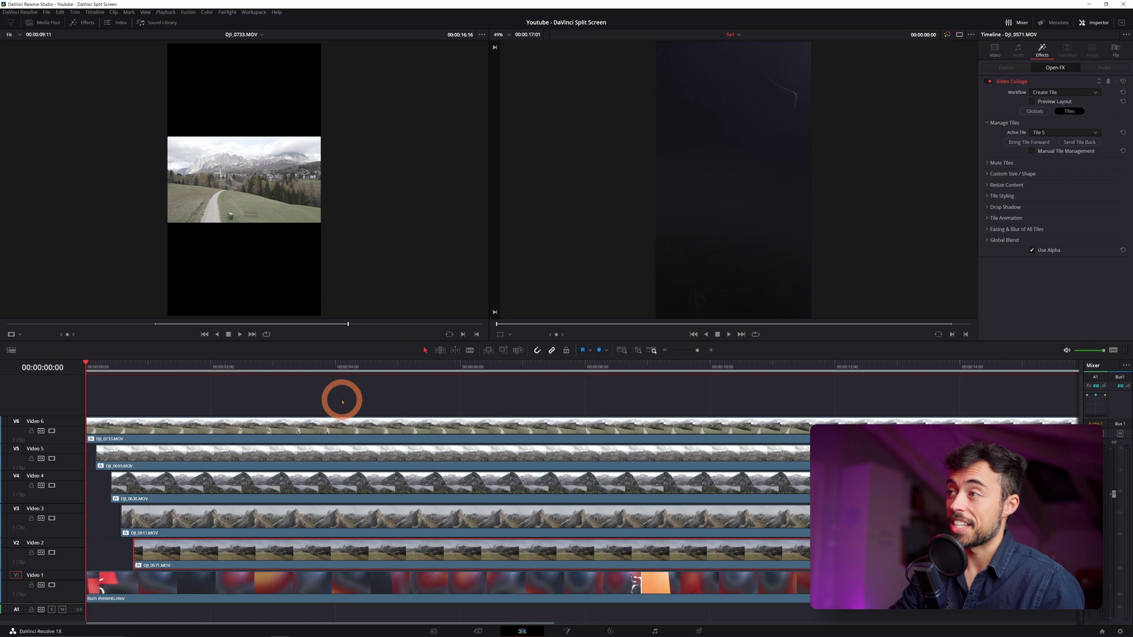
{"action": "key", "text": "space"}
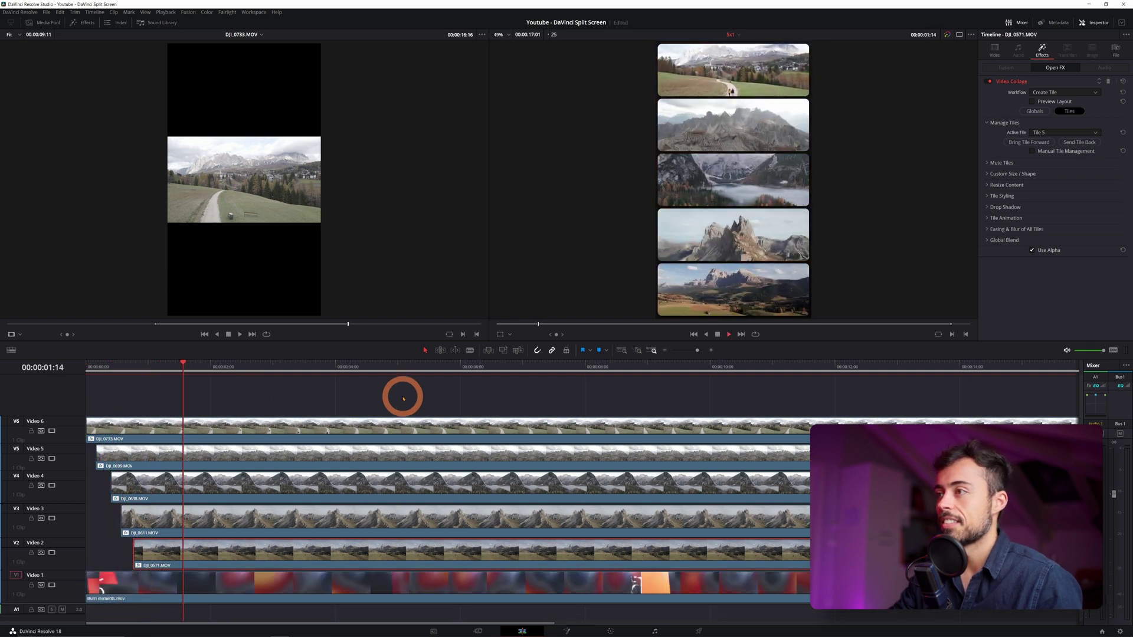
{"action": "key", "text": "space"}
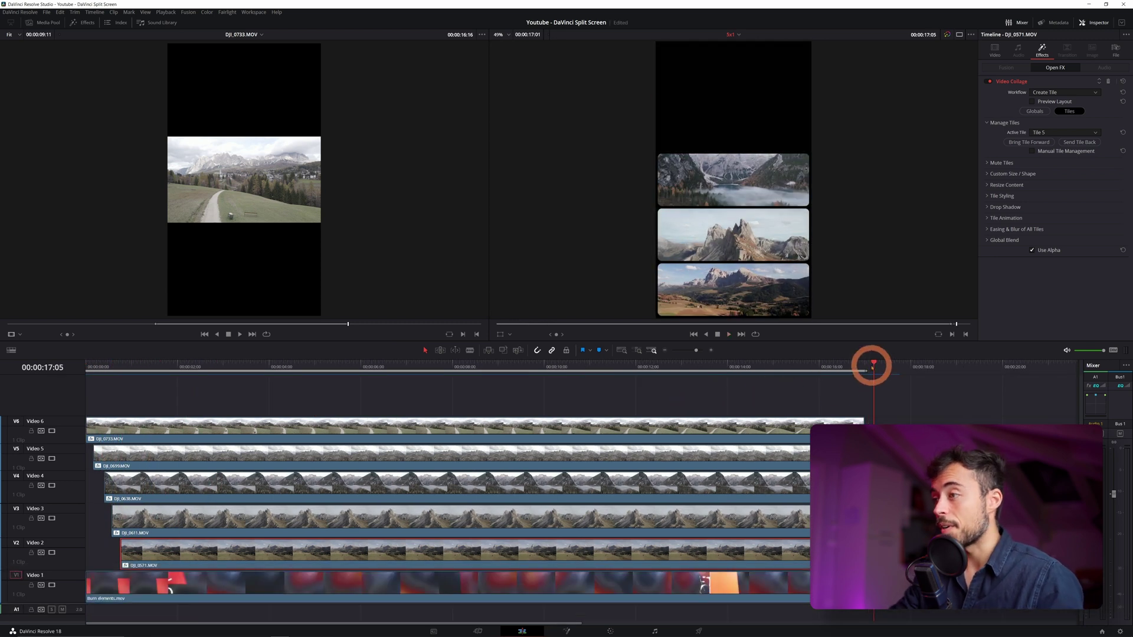
- Trim the overhanging ends of the four lower clips to 00:00:17:00 with the out point there, and save the project
{"action": "left_click_drag", "start_coordinate": [874, 366], "coordinate": [865, 366]}
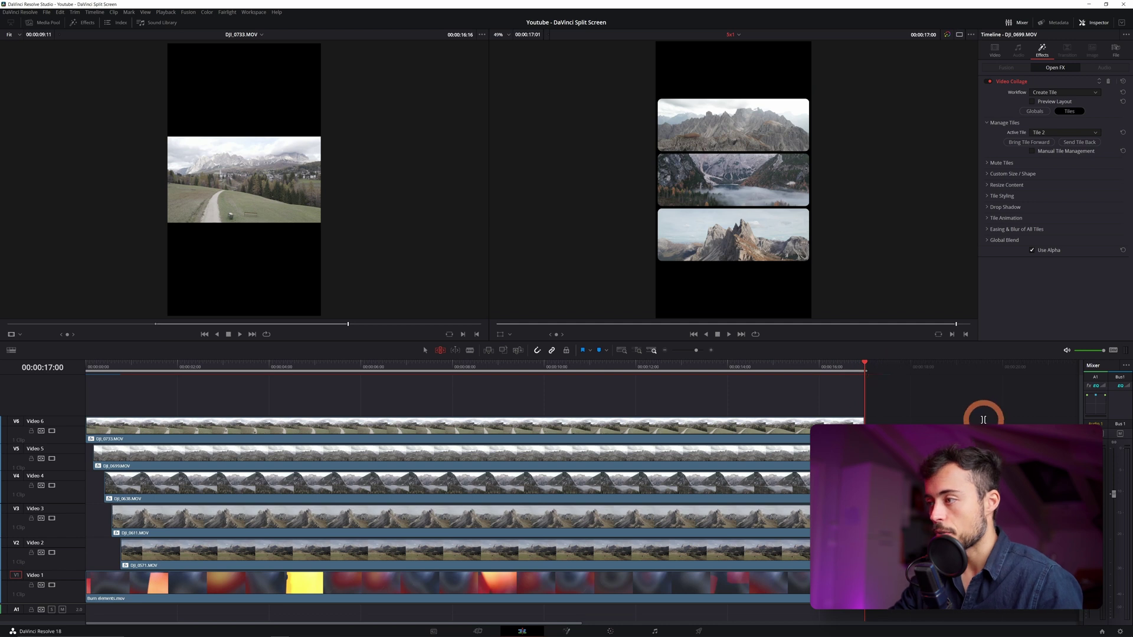
{"action": "key", "text": "t"}
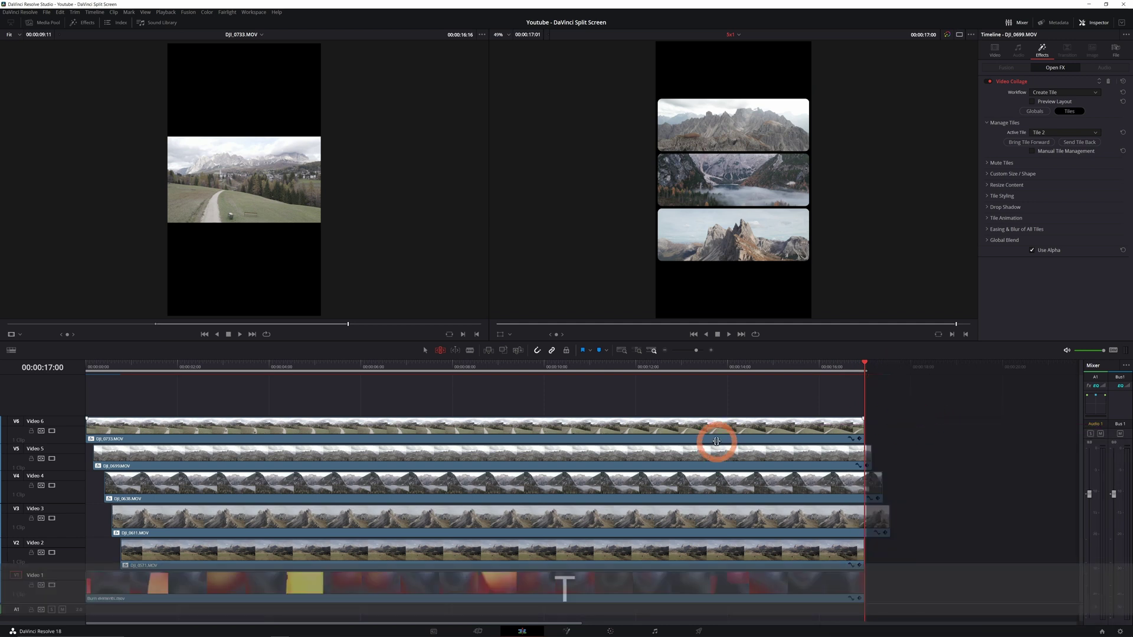
{"action": "key", "text": "w"}
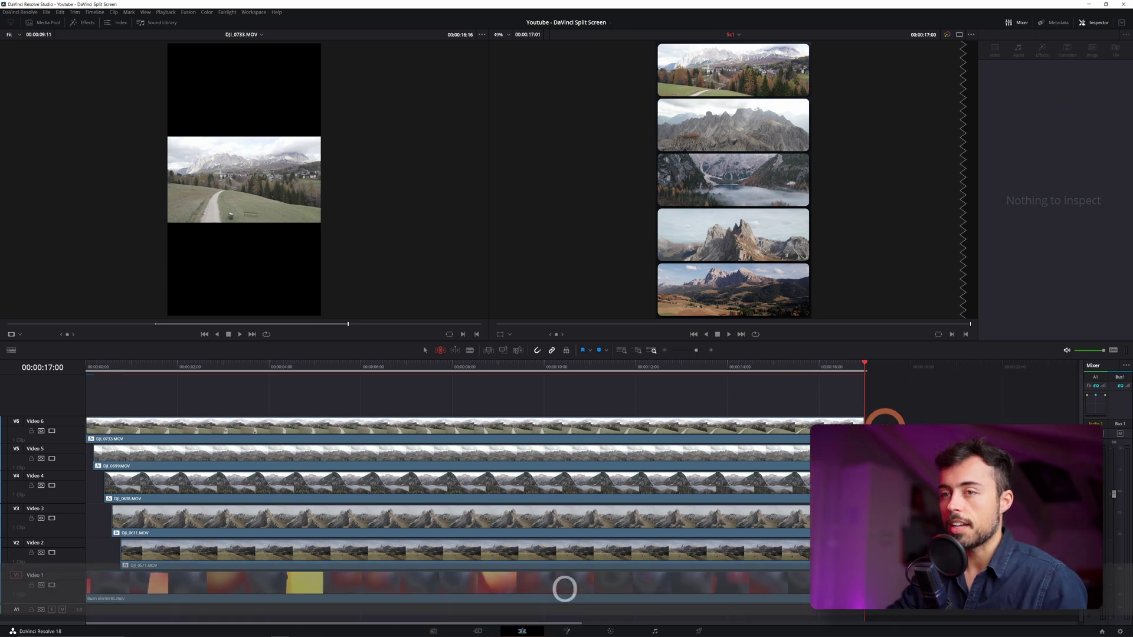
{"action": "left_click_drag", "start_coordinate": [150, 368], "coordinate": [30, 362]}
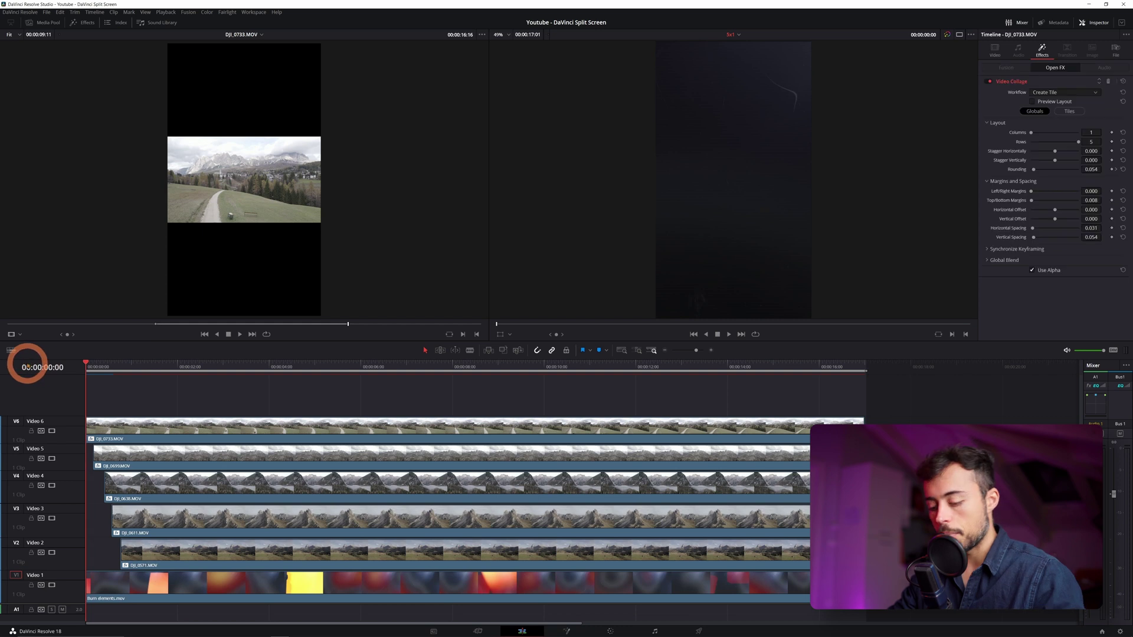
{"action": "key", "text": "ctrl+s"}
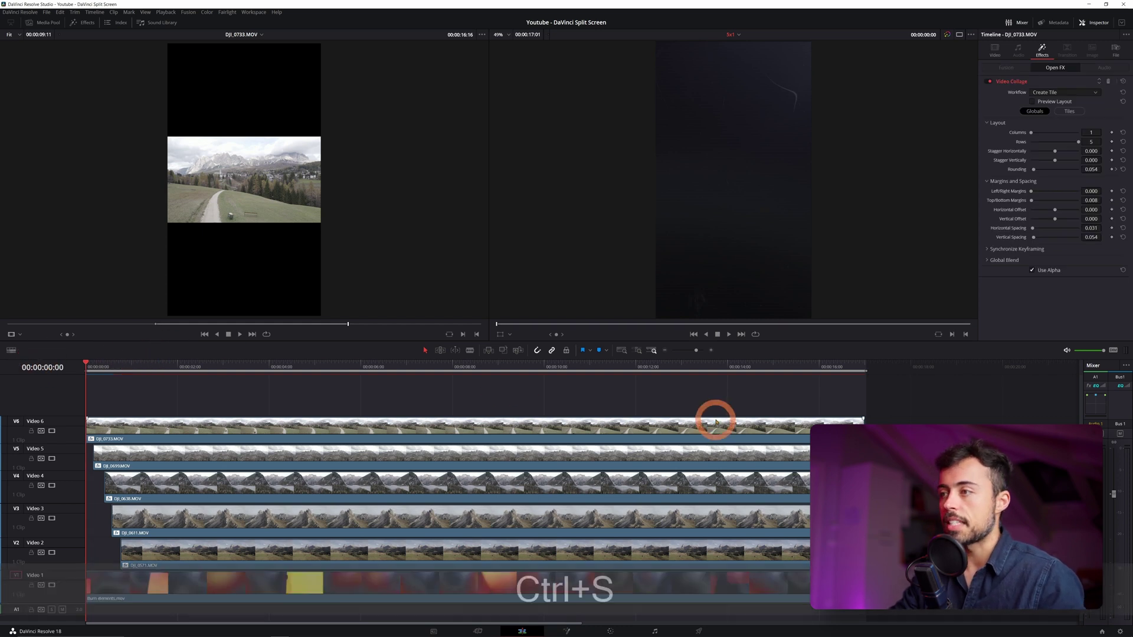